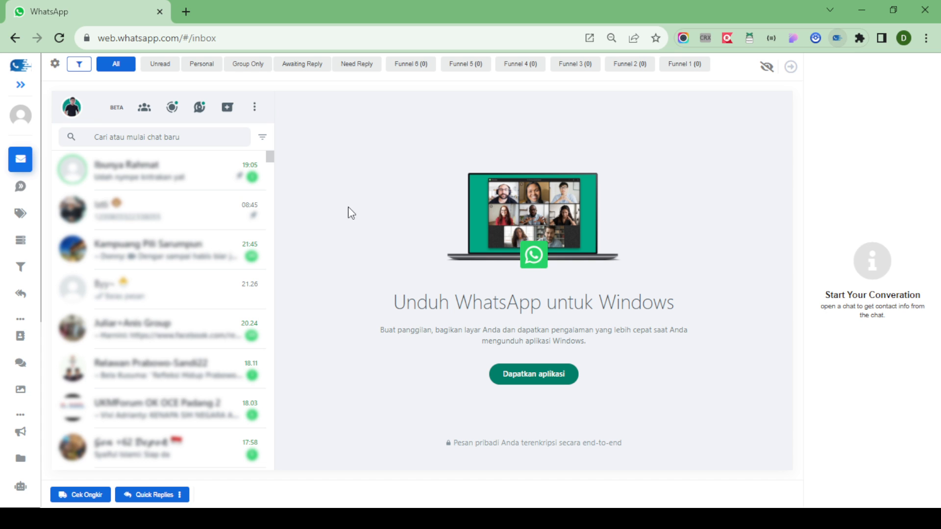
# Expand the Woowa CRM side navigation, go to product management and bring up its shipping origin settings
pyautogui.click(18, 91)
pyautogui.scroll(-6, 17, 147)
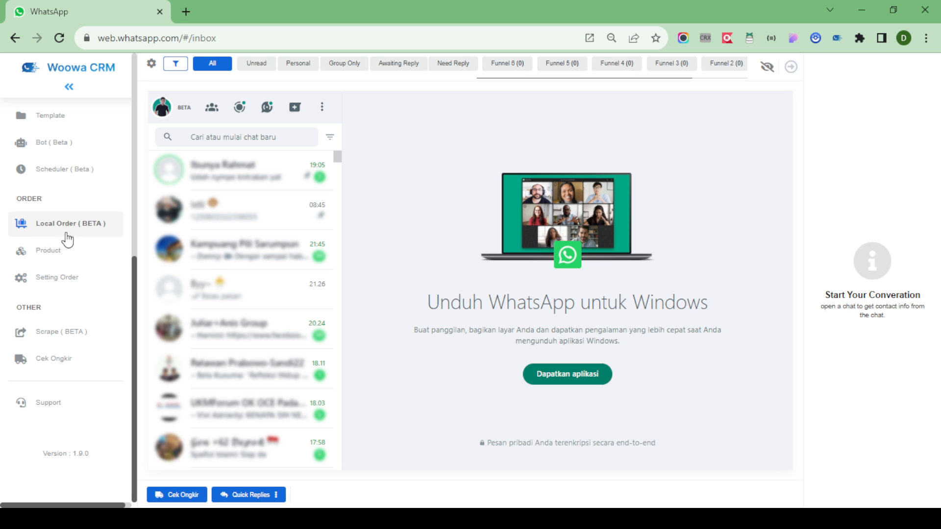
pyautogui.click(42, 253)
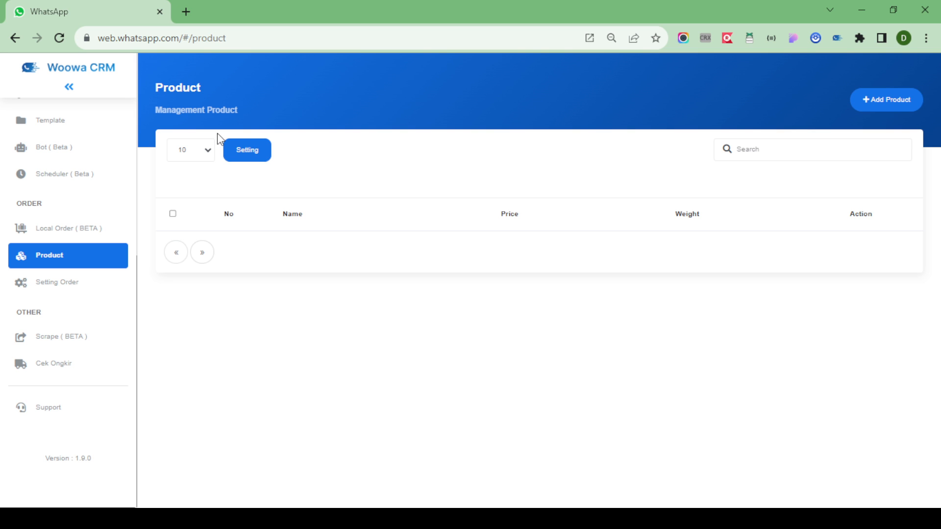
pyautogui.click(245, 156)
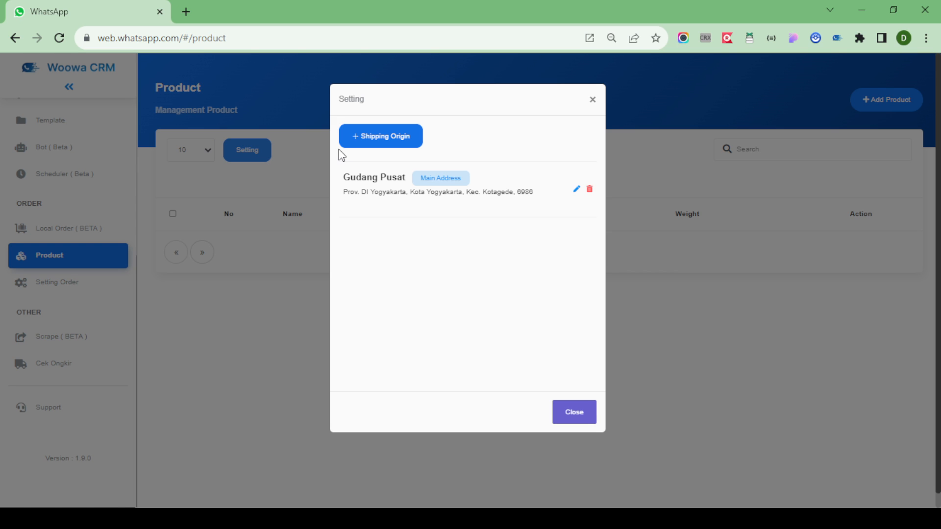
# Add a shipping origin titled "Gudang Cabang Sleman" with the address Prov. DI Yogyakarta, Kota Sleman, Kec. Gamping, and save it
pyautogui.click(388, 142)
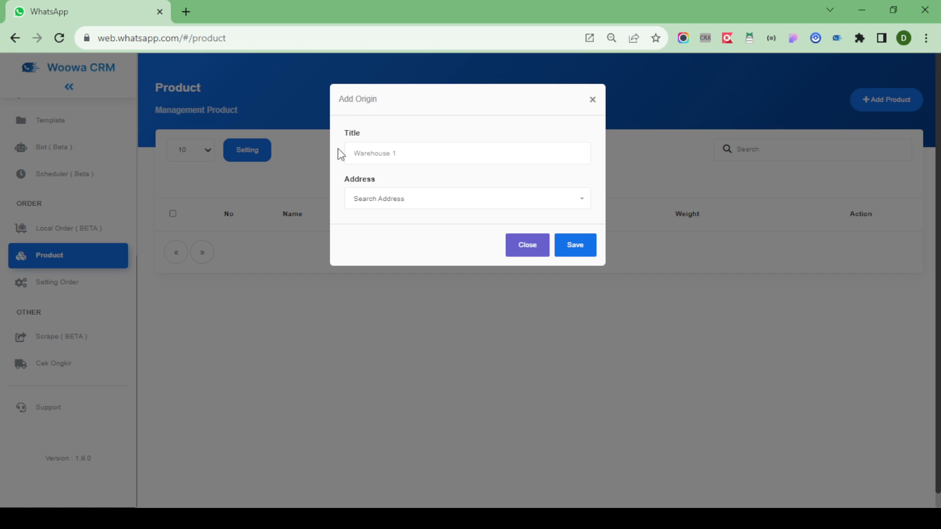
pyautogui.click(368, 153)
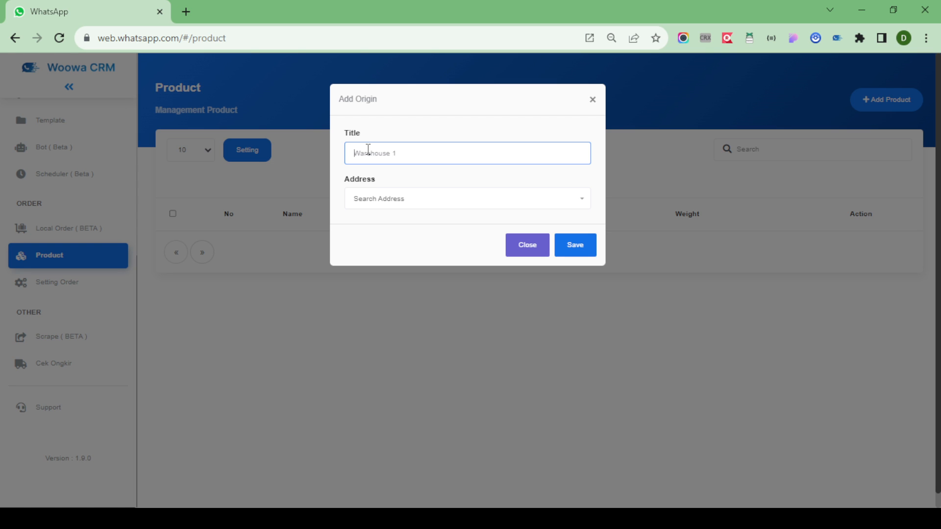
pyautogui.write('Gudang Cabang Sleman')
pyautogui.click(431, 176)
pyautogui.click(379, 202)
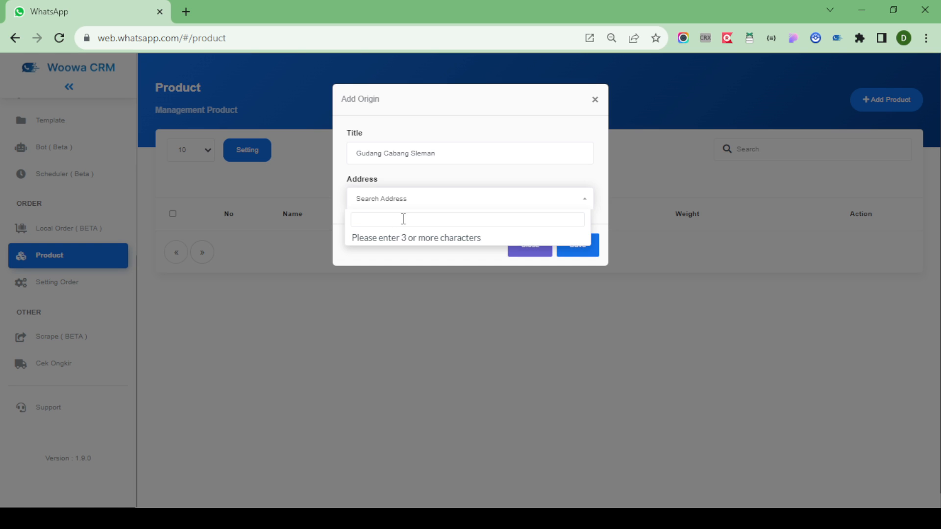
pyautogui.write('Sleman')
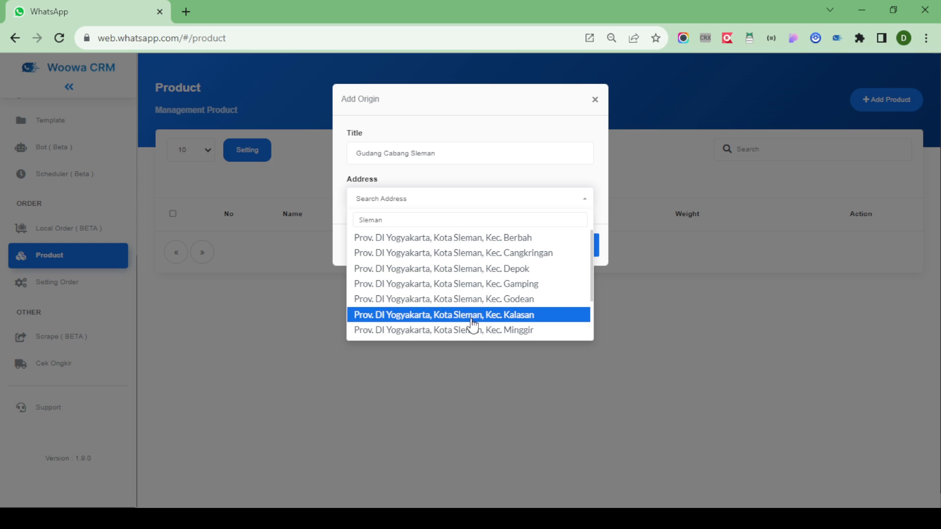
pyautogui.click(491, 286)
pyautogui.click(392, 228)
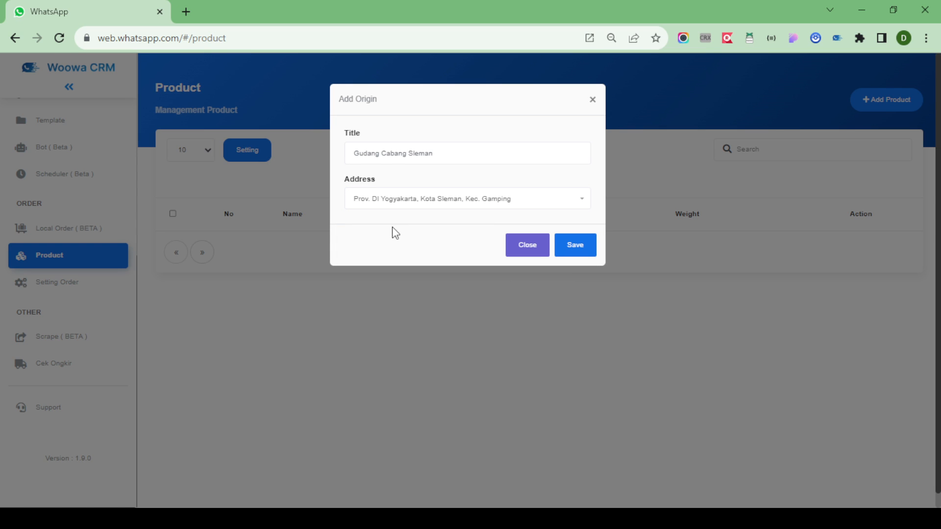
pyautogui.click(587, 246)
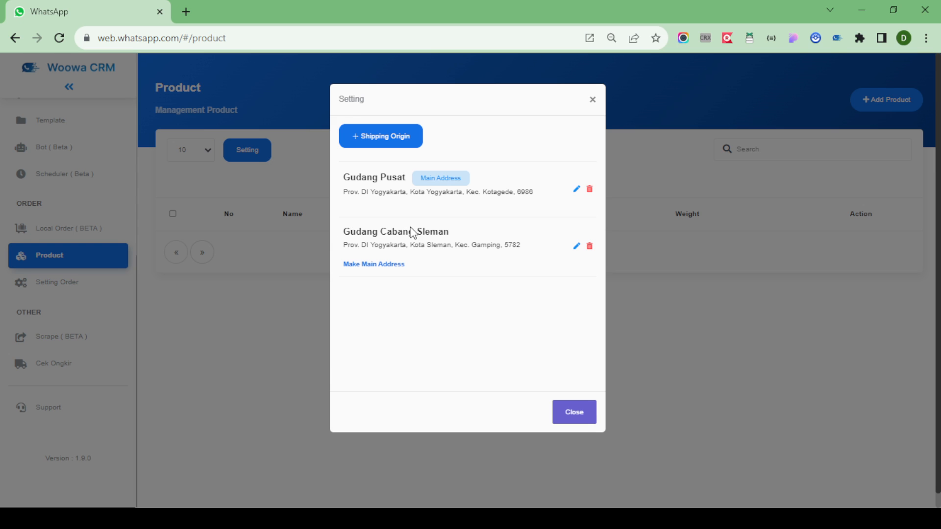
# Review the edit form of the Gudang Cabang Sleman origin, make that origin the main address, and leave the settings
pyautogui.click(577, 246)
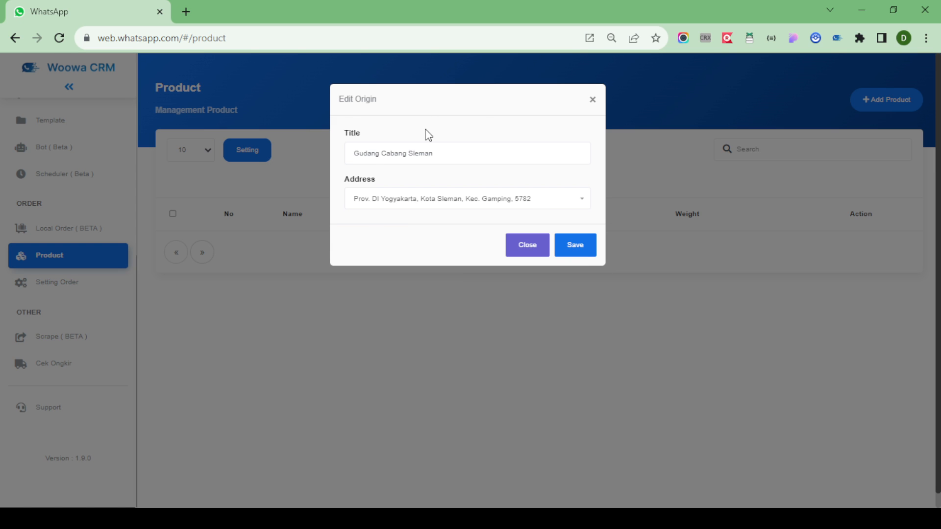
pyautogui.click(524, 249)
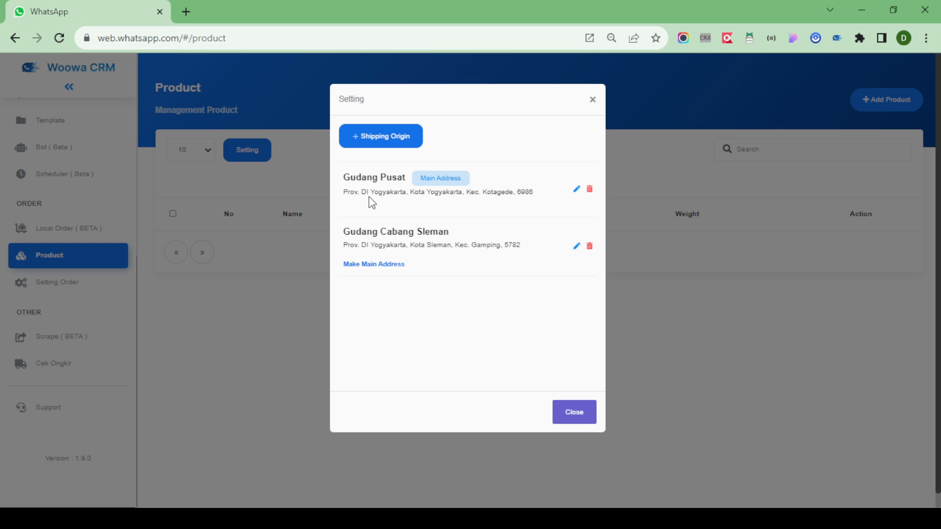
pyautogui.click(372, 265)
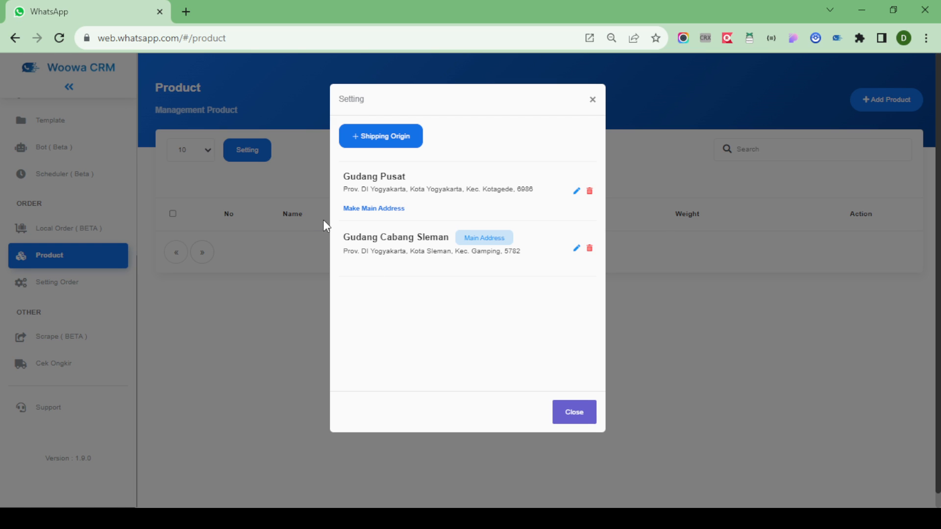
pyautogui.click(582, 413)
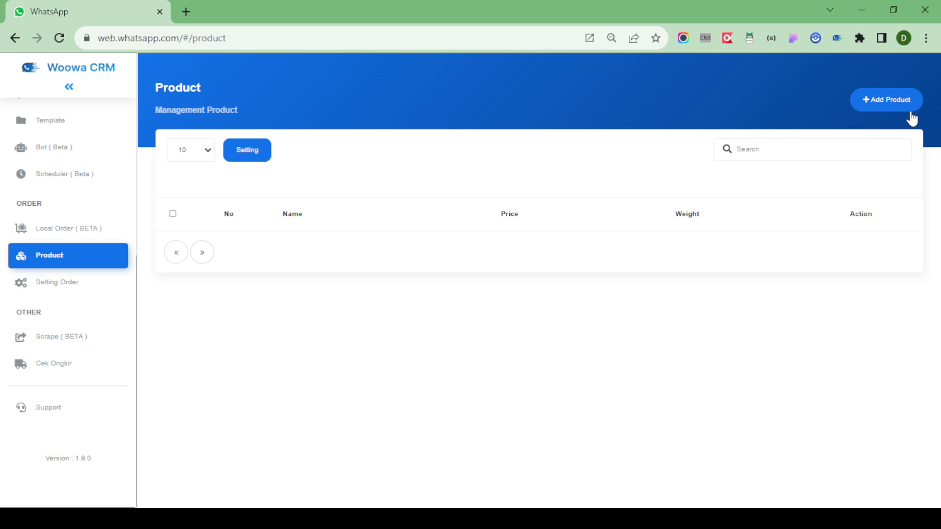
# Start a new simple product named "Jaket Hoodie" with a price of Rp 120.000
pyautogui.click(881, 102)
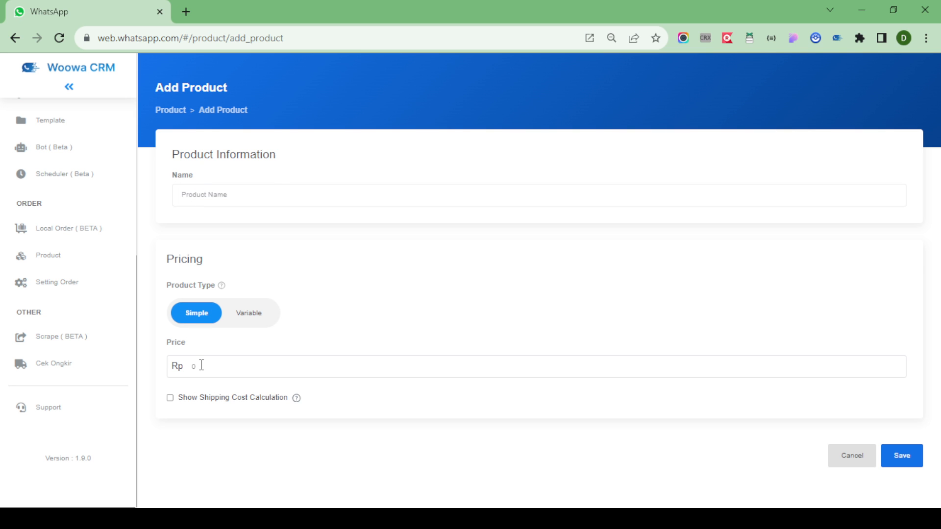
pyautogui.click(223, 201)
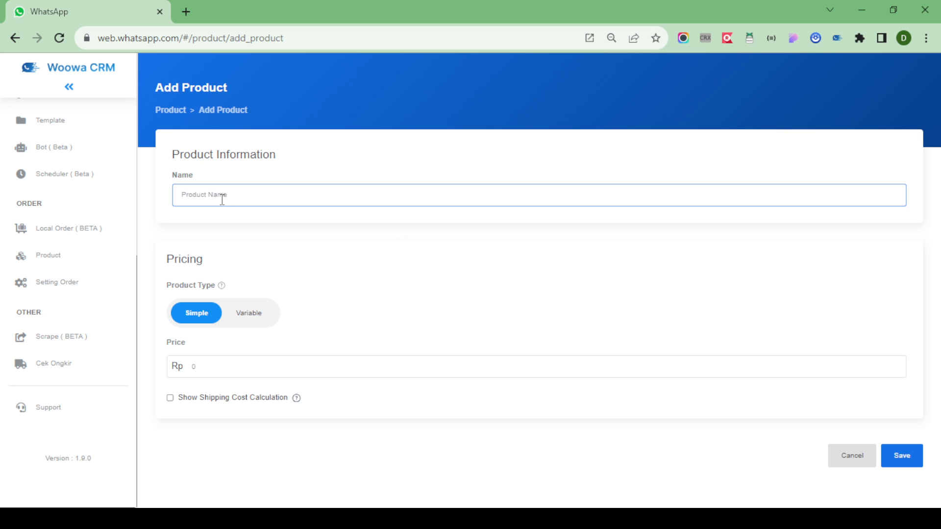
pyautogui.write('Jaket Hod')
pyautogui.click(252, 224)
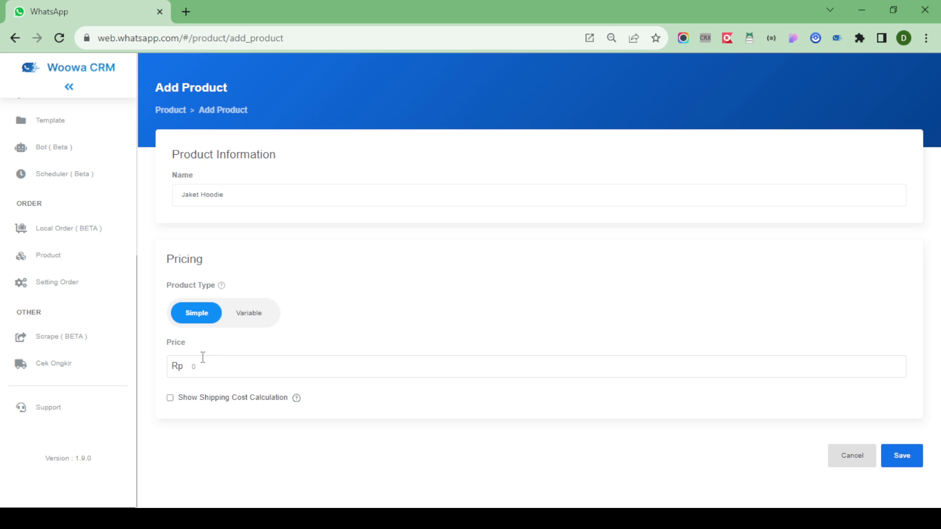
pyautogui.write('000')
# Enable shipping cost calculation for the Jaket Hoodie product and set its weight to 500 gram
pyautogui.click(170, 398)
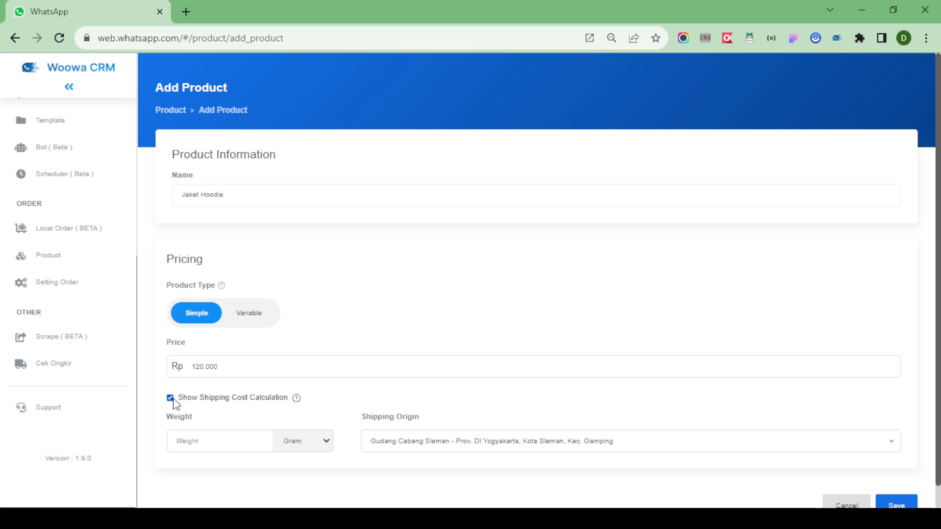
pyautogui.scroll(-1, 353, 359)
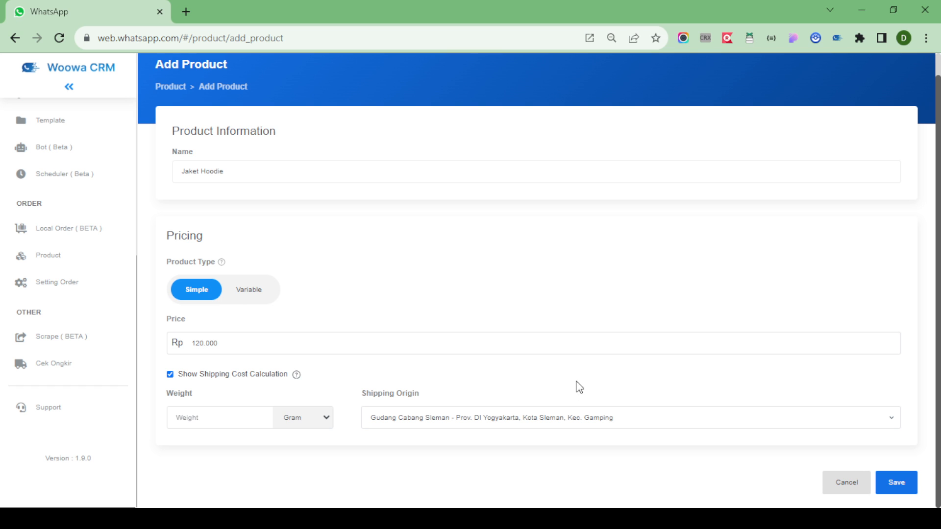
pyautogui.click(209, 418)
pyautogui.write('500')
# From the product's shipping origin choices, add and save "Gudang Cabang Bantul" at Prov. DI Yogyakarta, Kota Bantul, Kec. Dlingo
pyautogui.click(419, 430)
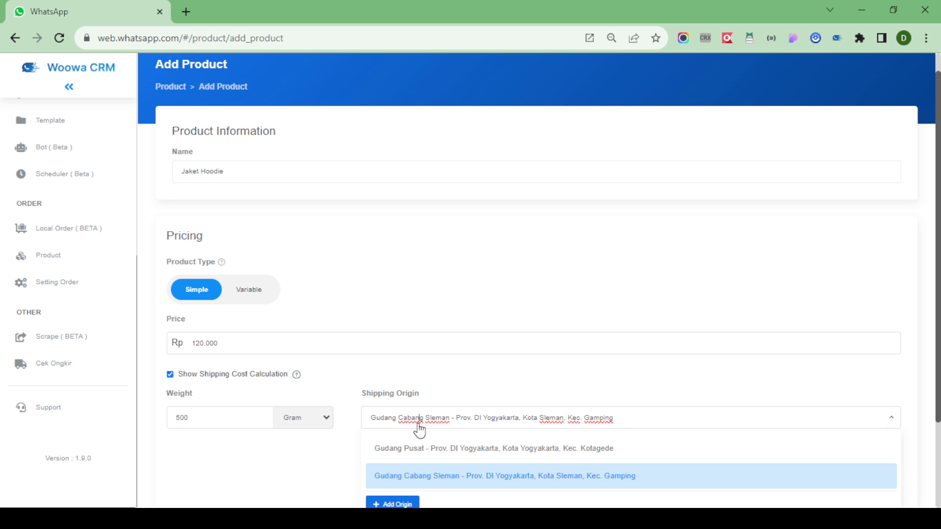
pyautogui.scroll(-2, 469, 307)
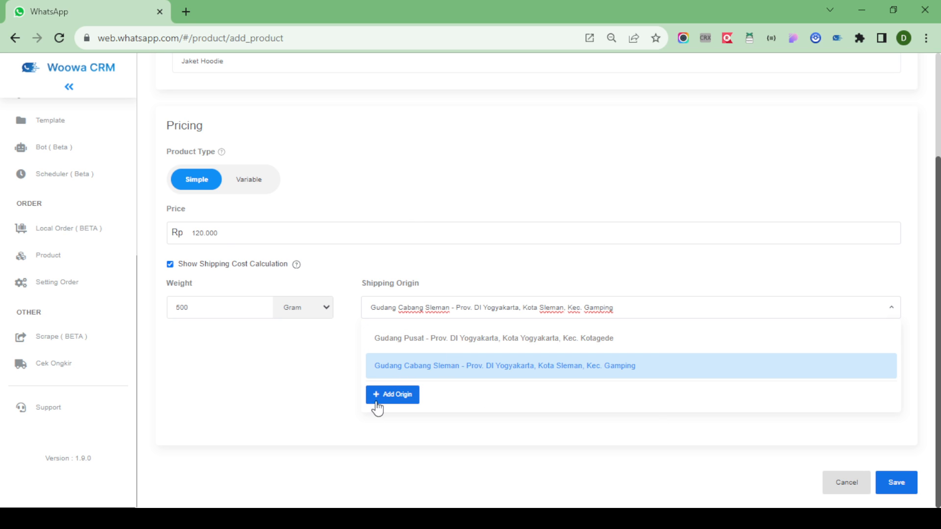
pyautogui.click(413, 395)
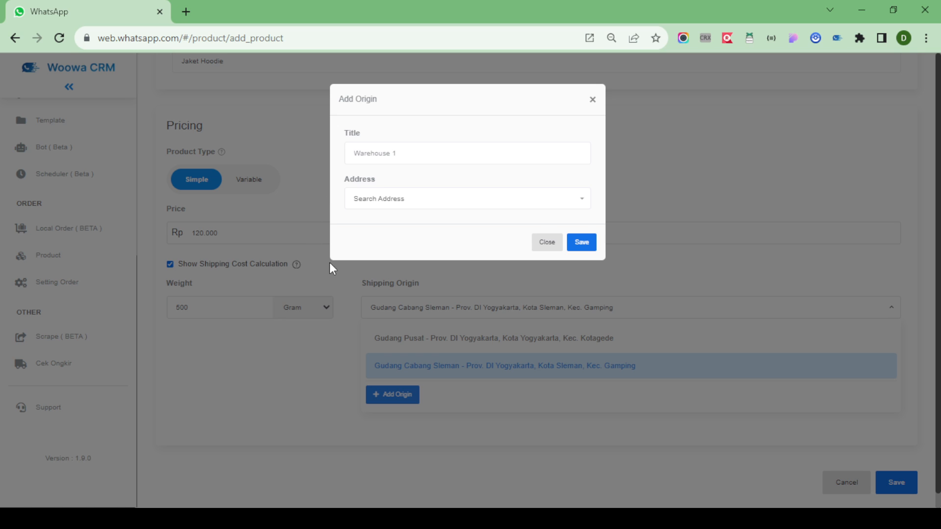
pyautogui.click(524, 159)
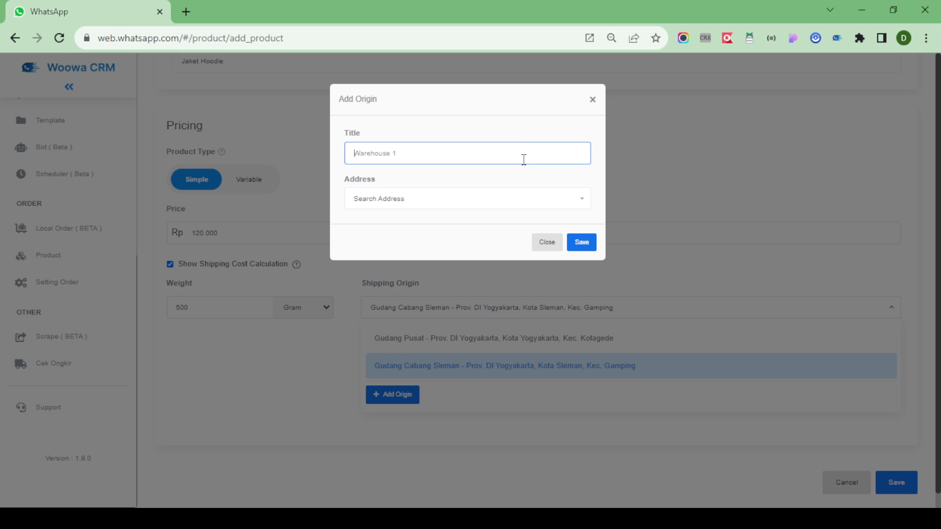
pyautogui.write('Gu')
pyautogui.click(452, 209)
pyautogui.write('bantul')
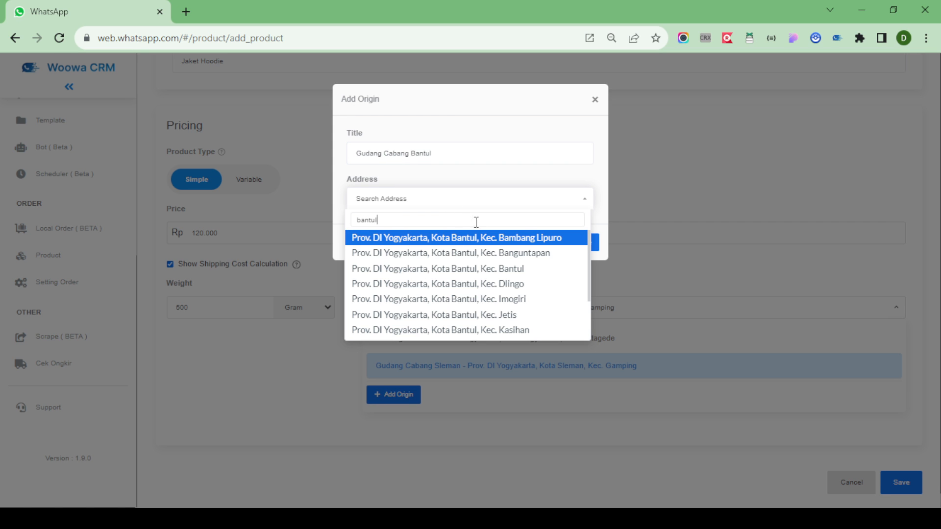
pyautogui.click(483, 289)
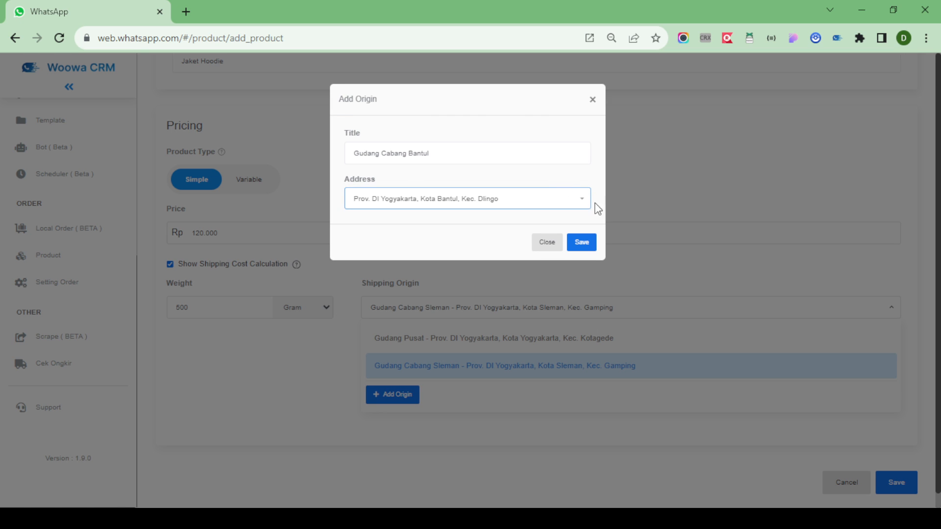
pyautogui.click(585, 243)
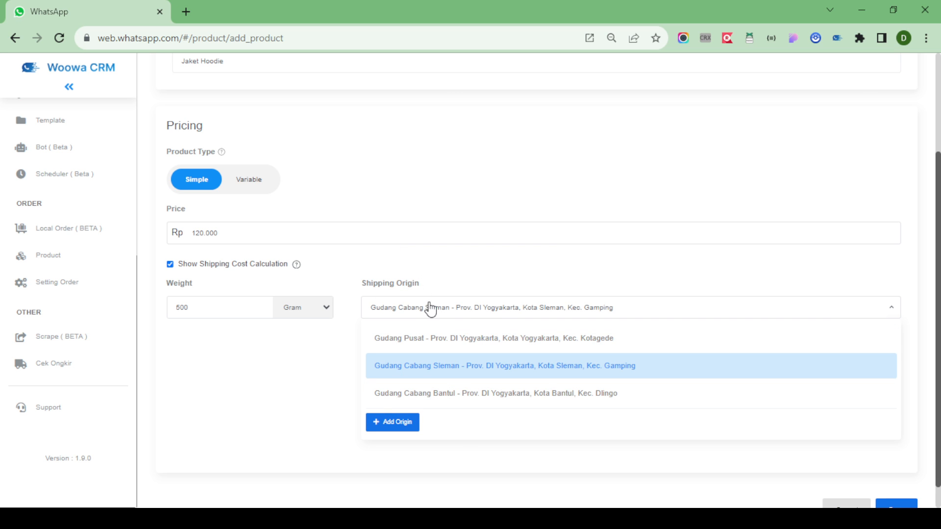
# Switch the shipping cost calculation off and on again, keeping Gudang Cabang Sleman as origin, and save the product
pyautogui.scroll(3, 463, 315)
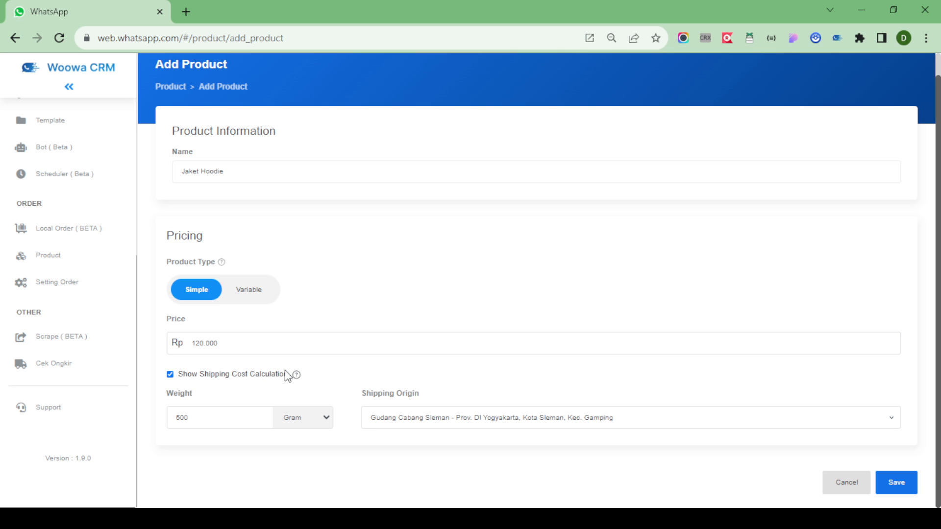
pyautogui.click(170, 375)
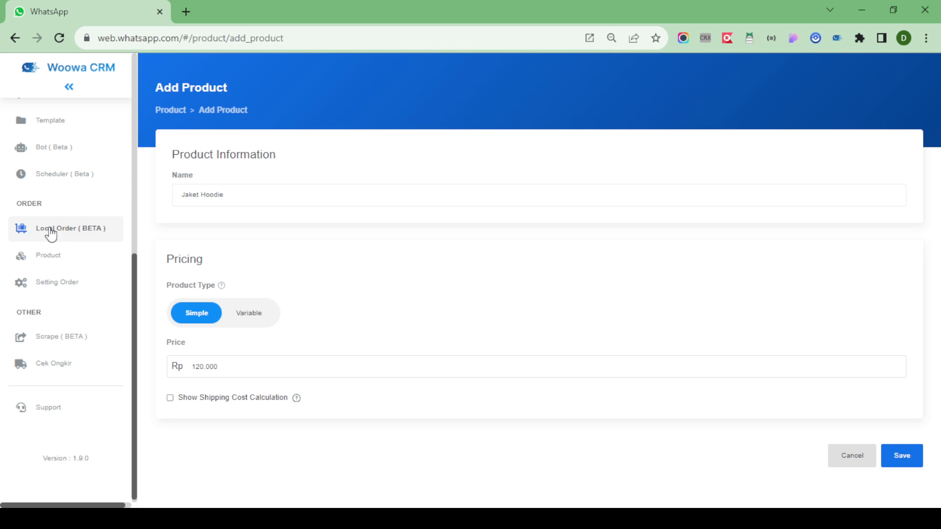
pyautogui.click(170, 400)
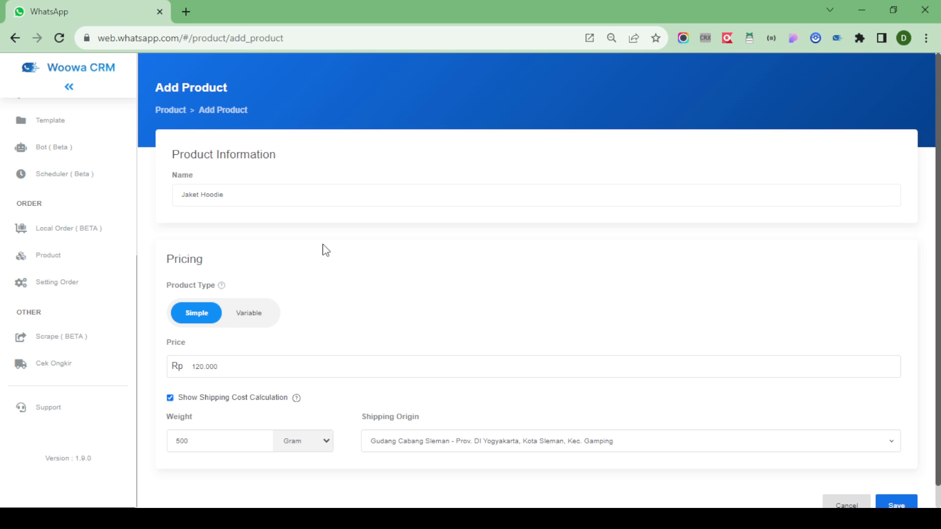
pyautogui.scroll(-1, 235, 284)
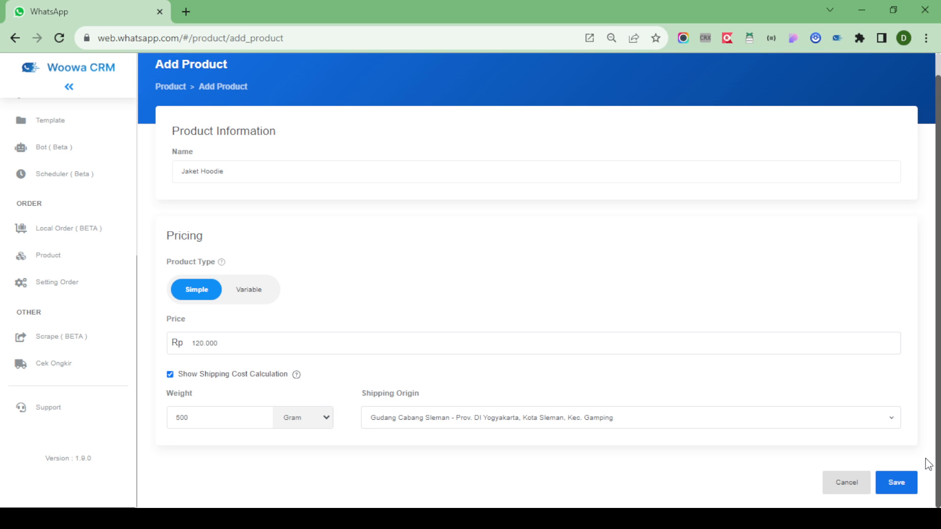
pyautogui.click(899, 482)
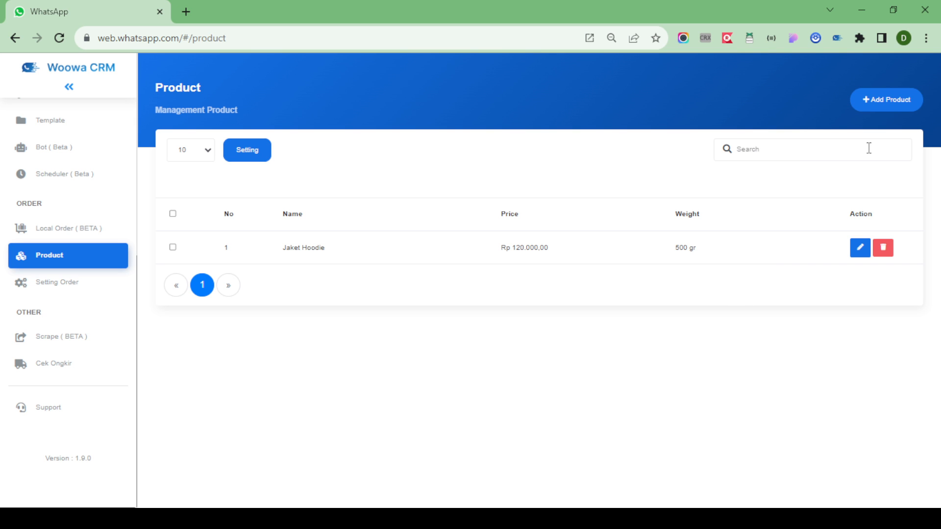
# Start another new product and name it "Kaos Panjang"
pyautogui.click(894, 104)
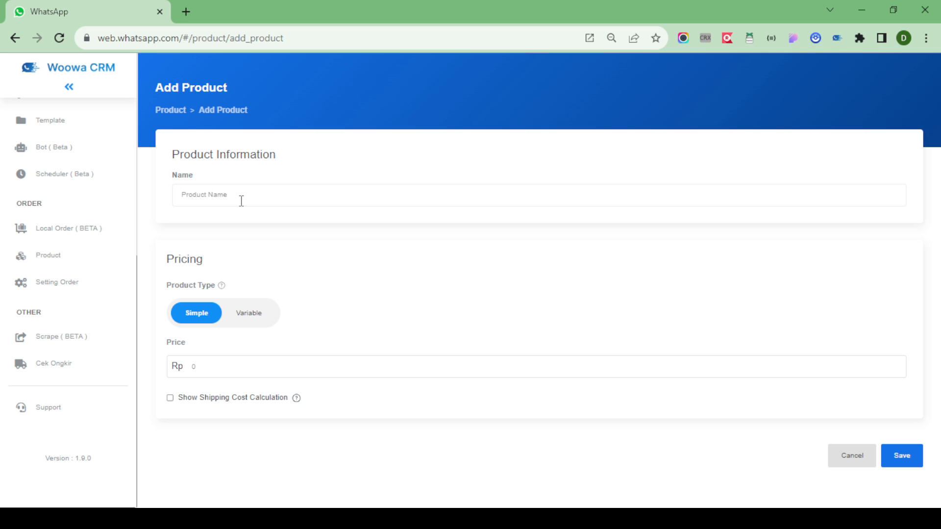
pyautogui.click(242, 201)
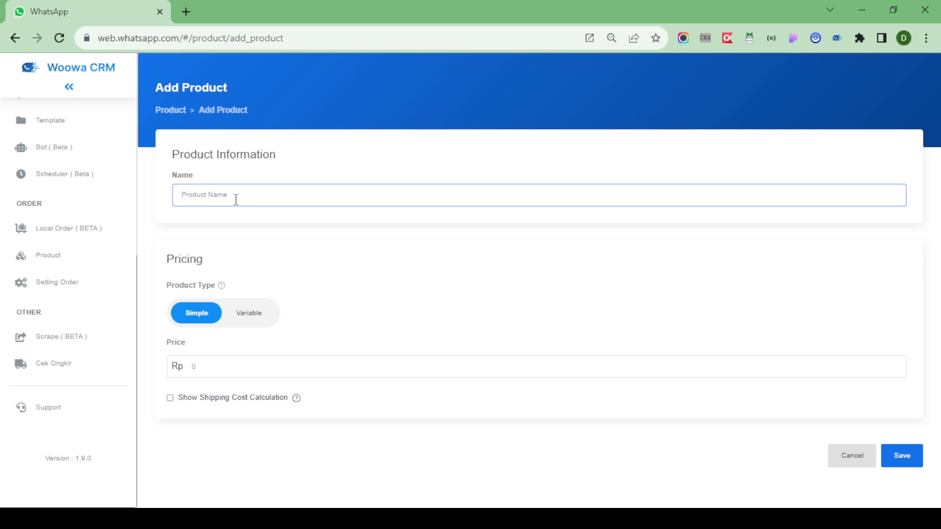
pyautogui.write('Kads Panjang')
pyautogui.click(279, 281)
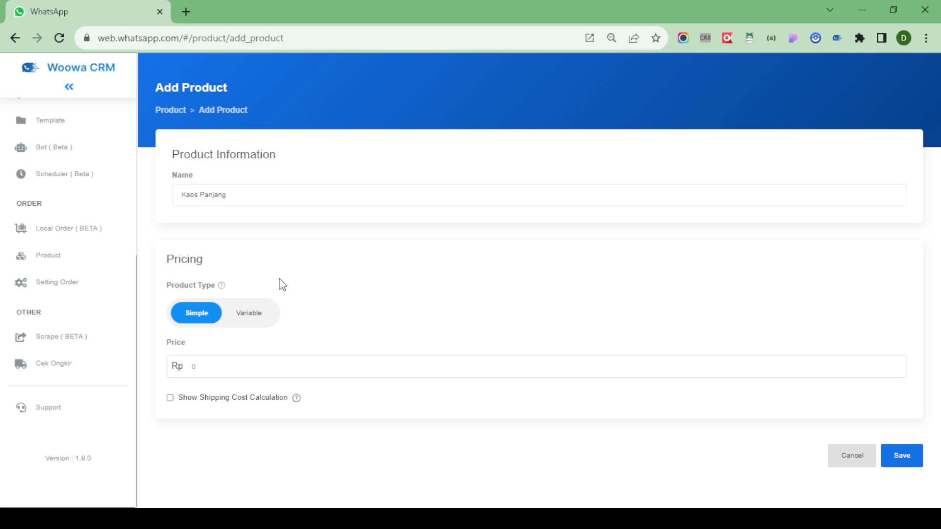
# Set the Kaos Panjang product type to Variable and add a newly created attribute named "Bahan"
pyautogui.click(248, 316)
pyautogui.scroll(-1, 401, 300)
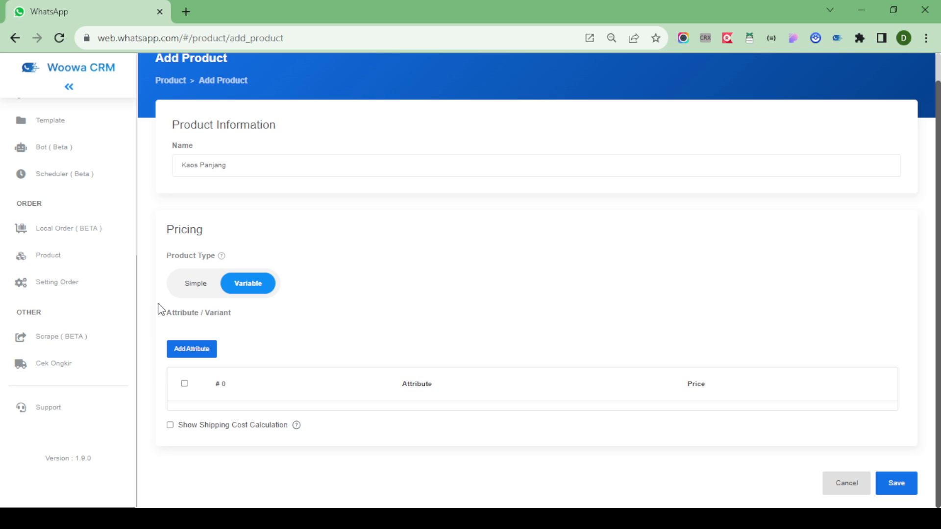
pyautogui.click(193, 351)
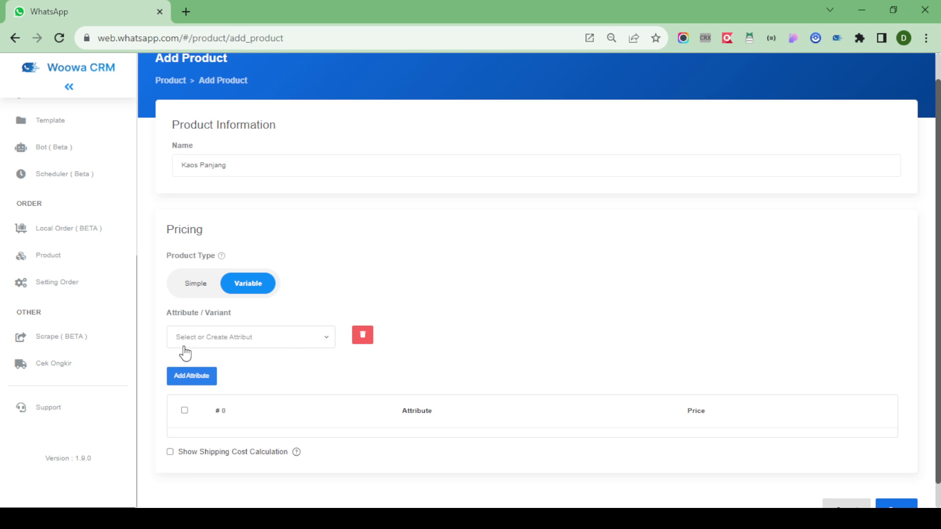
pyautogui.click(278, 347)
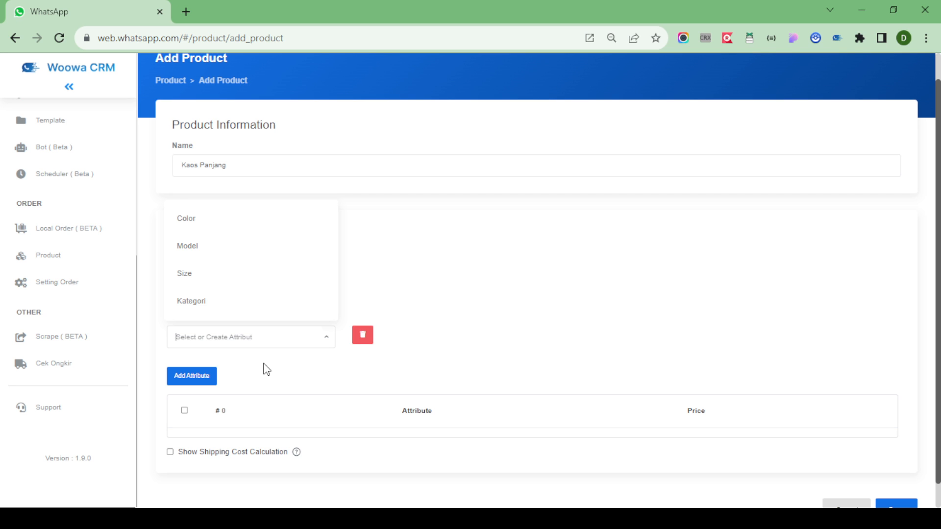
pyautogui.write('Bahan')
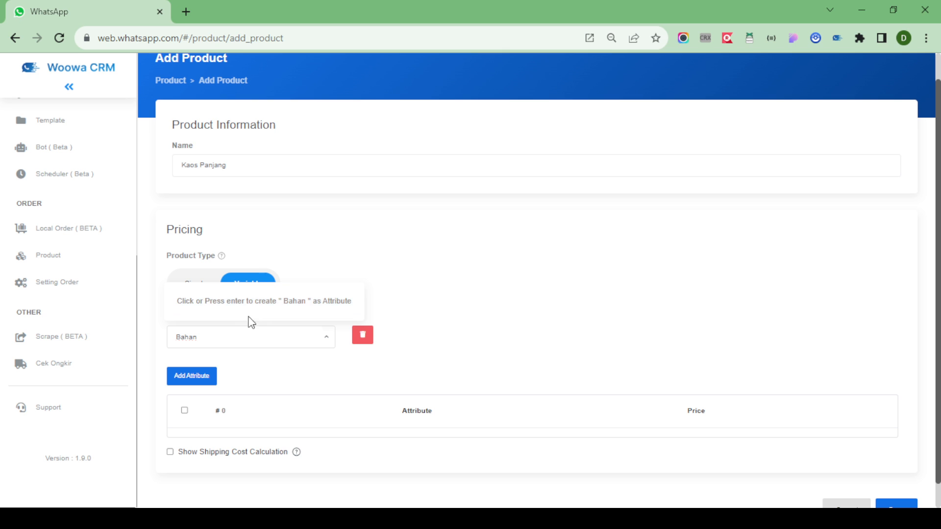
pyautogui.click(288, 308)
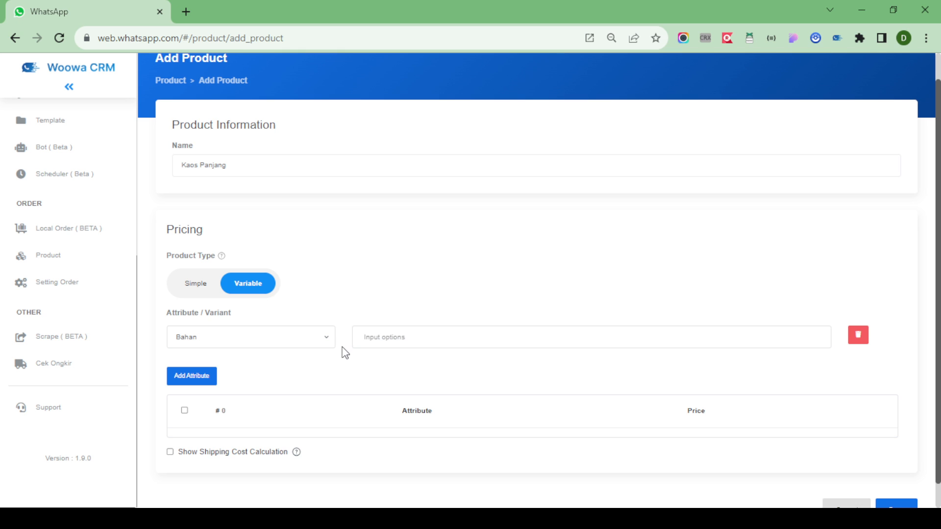
# Create the options "Katun" and "Wol" for the Bahan attribute
pyautogui.click(391, 338)
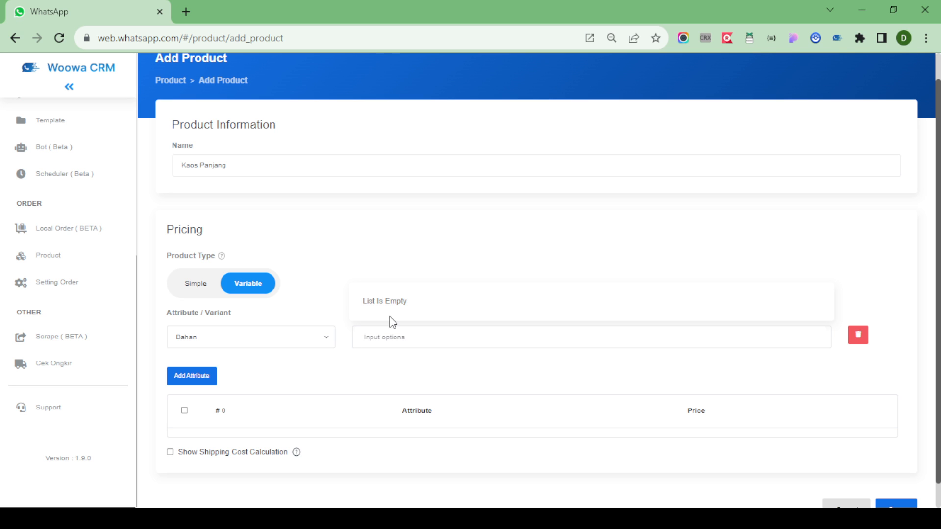
pyautogui.click(397, 338)
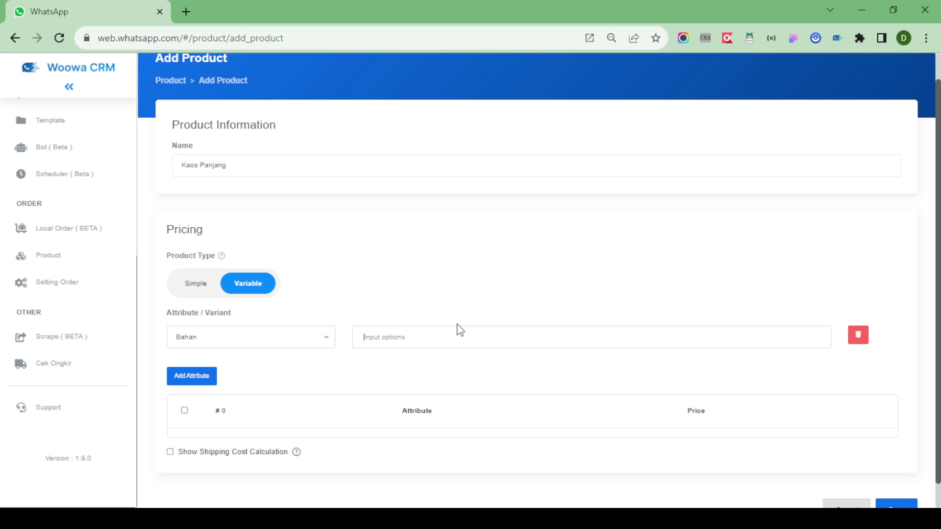
pyautogui.write('Katun')
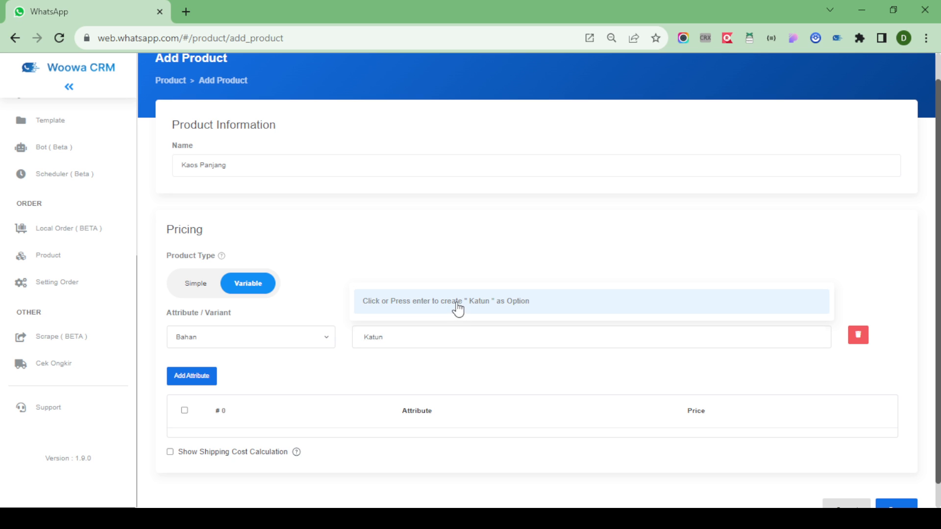
pyautogui.click(457, 308)
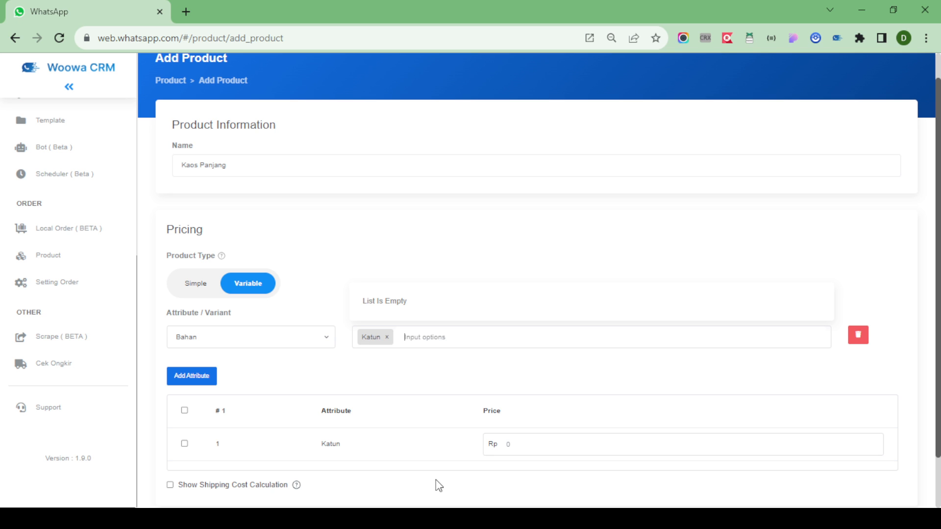
pyautogui.write('Wol')
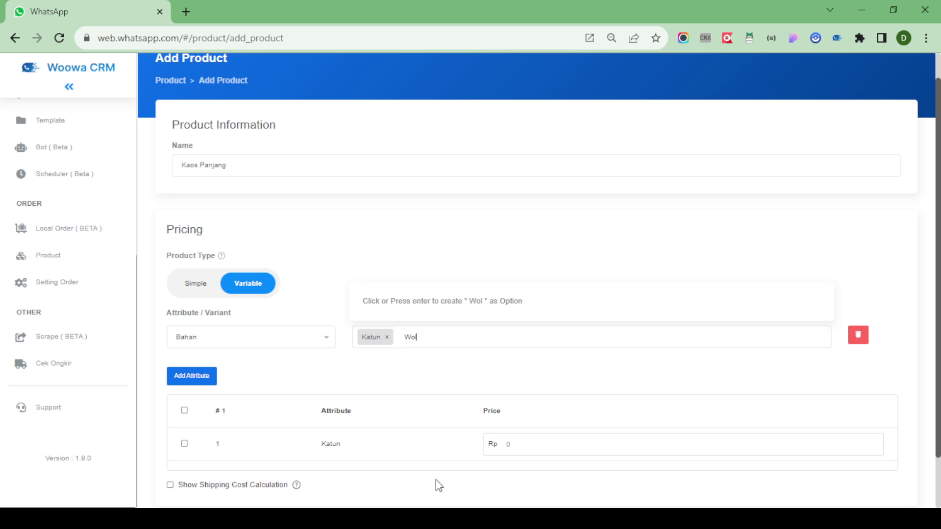
pyautogui.click(425, 300)
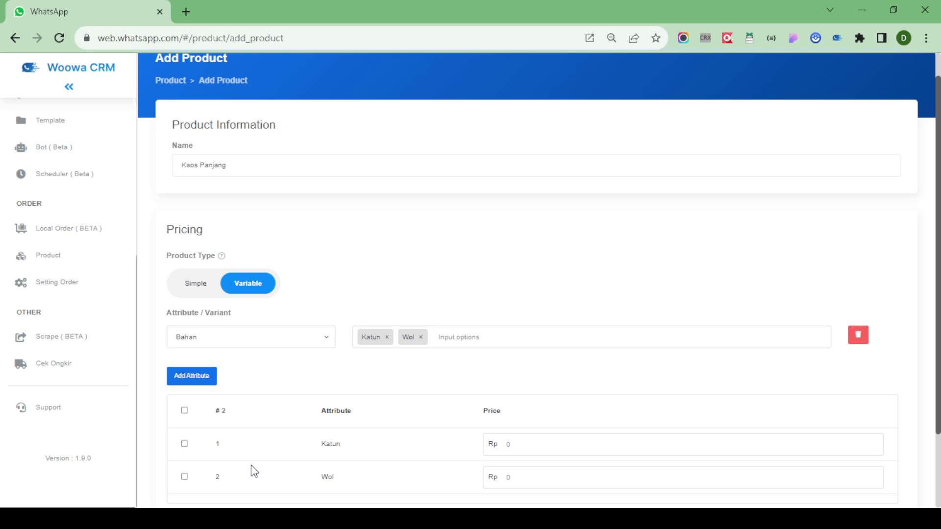
# Review the product form and remove the Bahan attribute row from the product
pyautogui.scroll(-2, 387, 312)
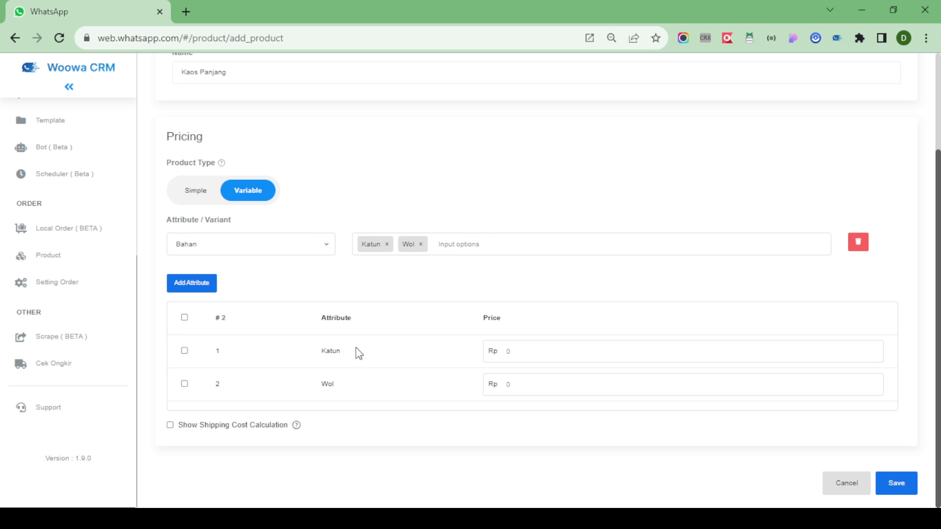
pyautogui.scroll(2, 335, 229)
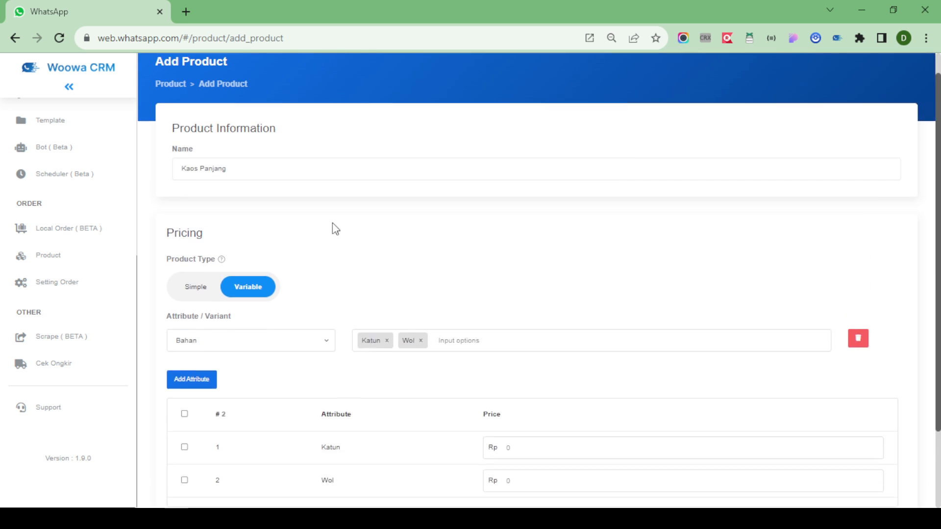
pyautogui.scroll(1, 335, 229)
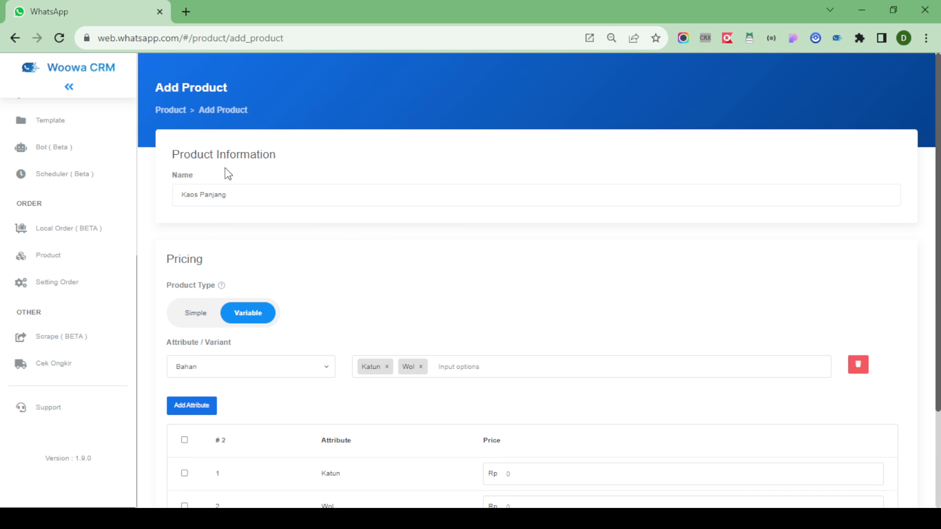
pyautogui.scroll(-3, 211, 174)
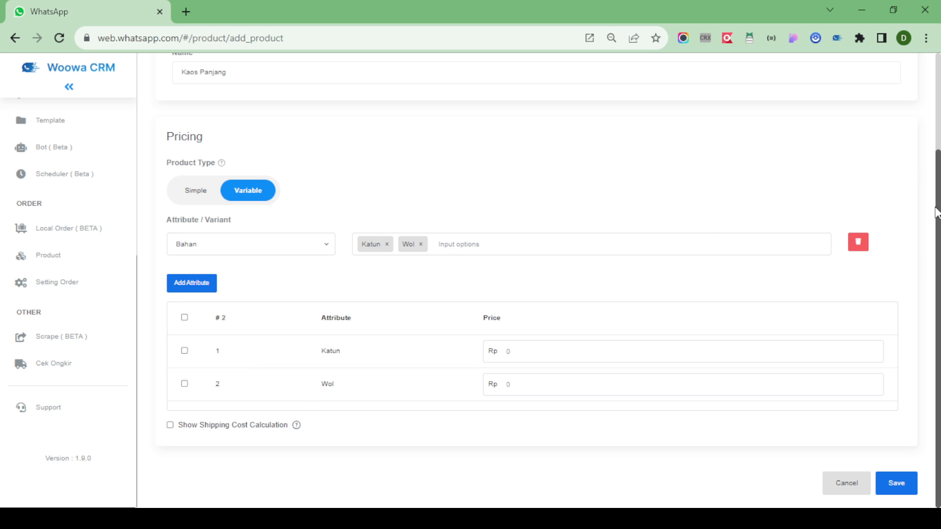
pyautogui.click(859, 243)
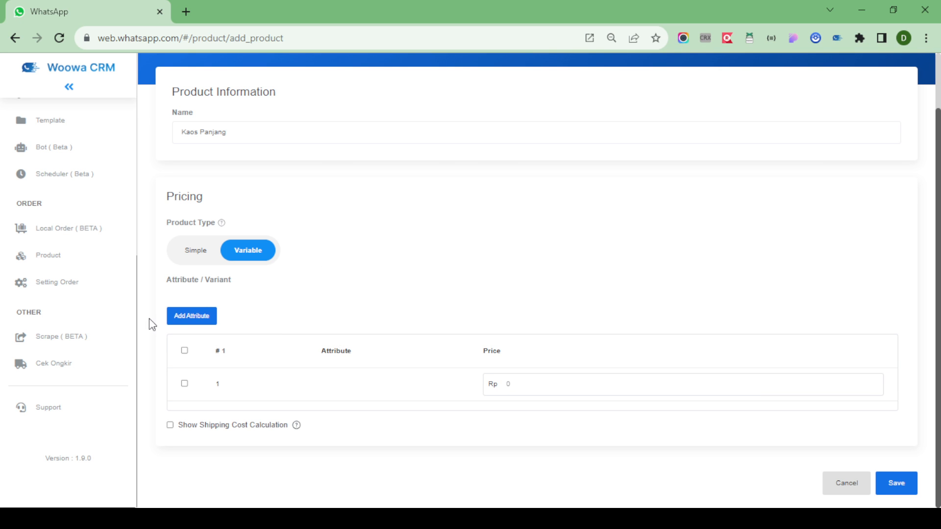
# Add an attribute to Kaos Panjang and choose the existing Color attribute for it
pyautogui.click(206, 317)
pyautogui.click(242, 305)
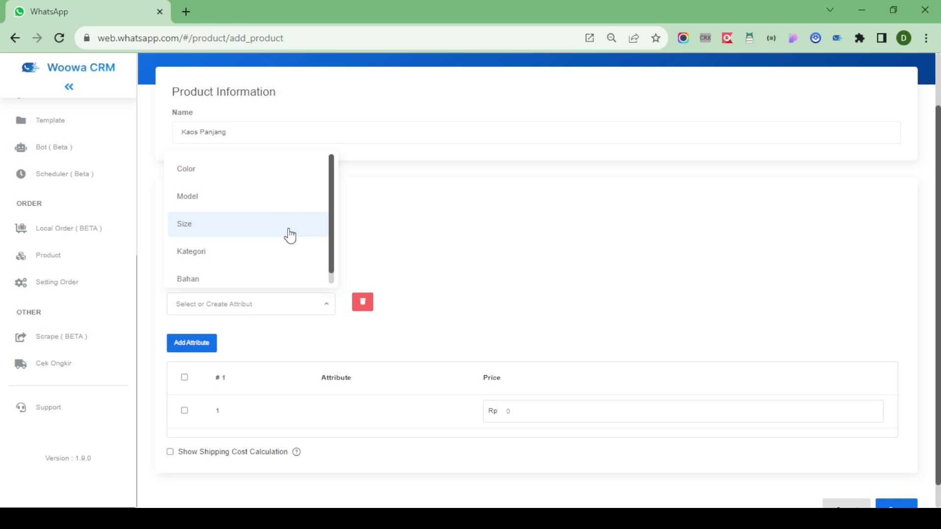
pyautogui.scroll(-1, 289, 265)
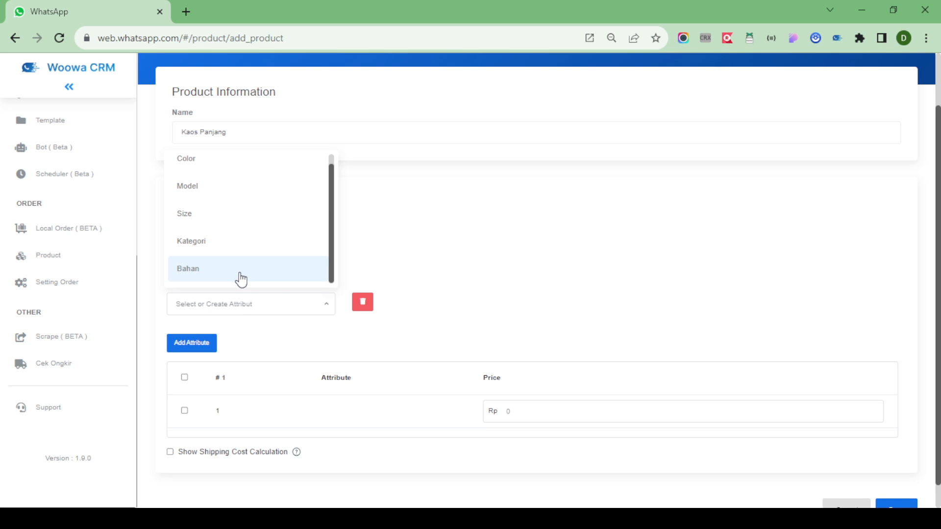
pyautogui.scroll(1, 210, 262)
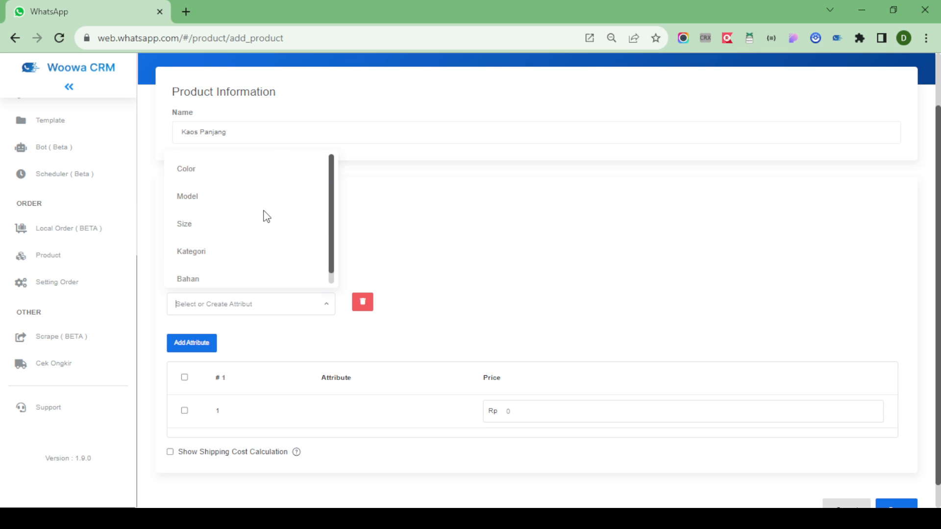
pyautogui.click(243, 185)
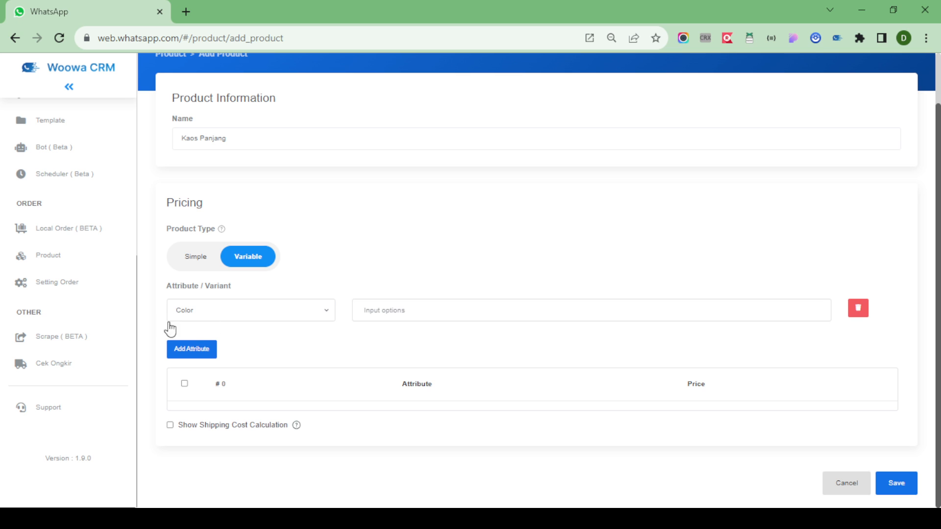
# Create "Abu-abu" as a new option of the Color attribute and check the variant table
pyautogui.click(401, 318)
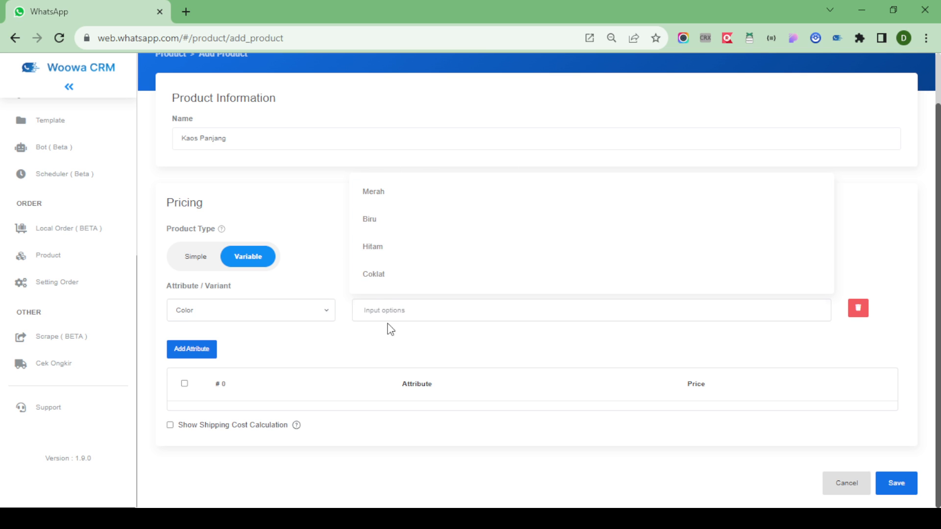
pyautogui.write('Abu-abu')
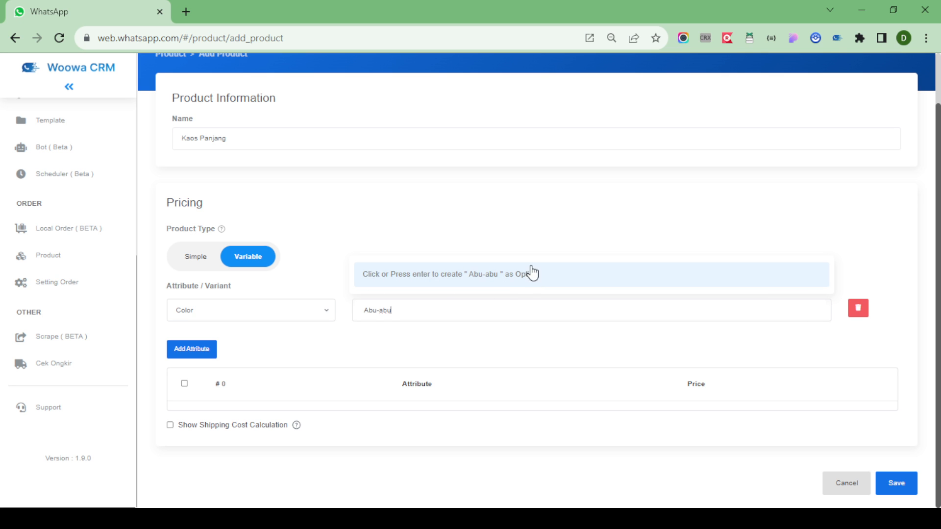
pyautogui.click(472, 274)
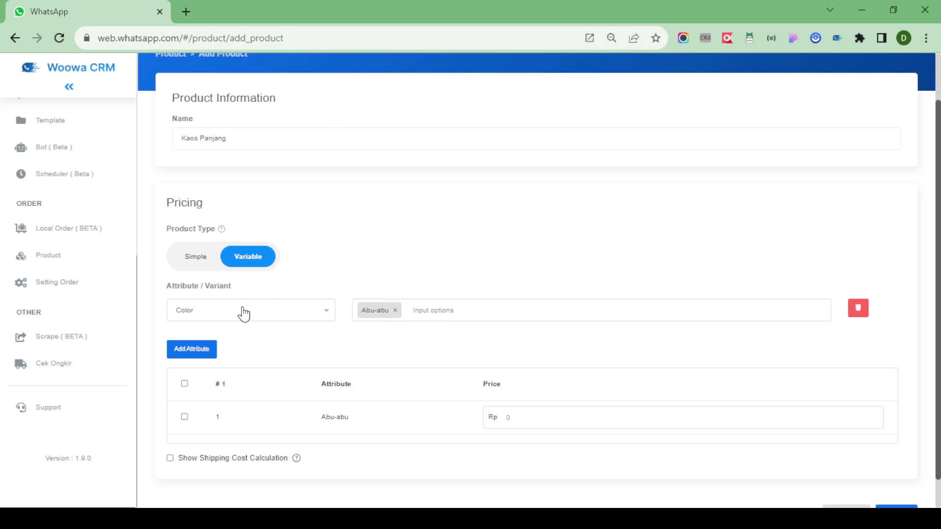
pyautogui.scroll(-1, 226, 275)
pyautogui.scroll(1, 554, 211)
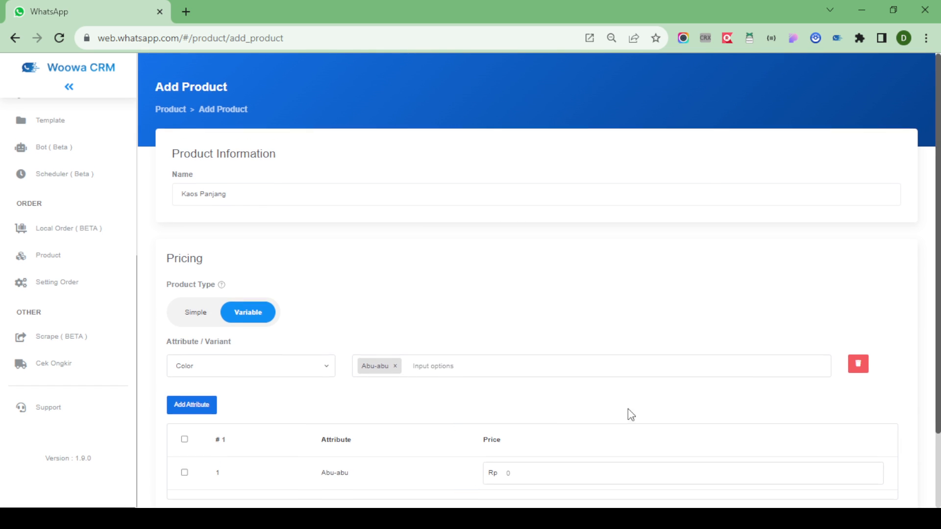
pyautogui.scroll(-1, 508, 331)
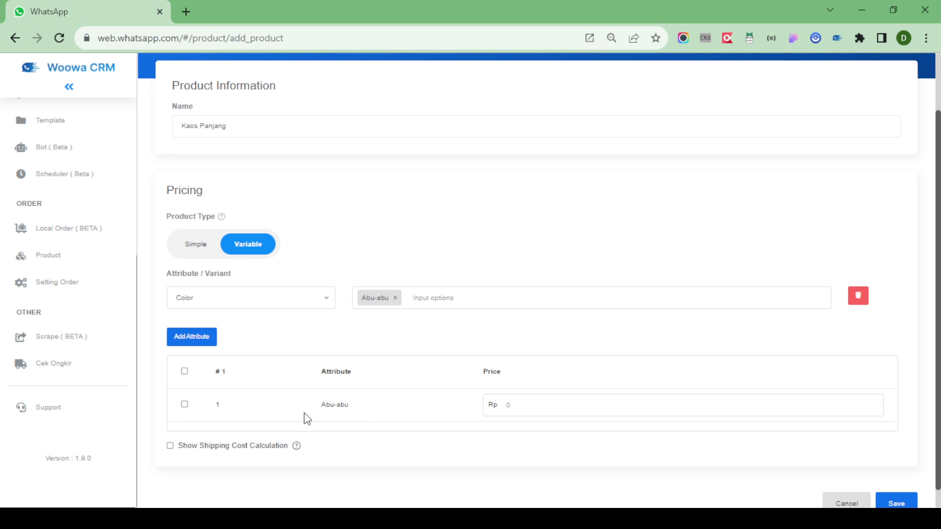
# Add the existing options Merah and Biru to the Color attribute
pyautogui.click(460, 301)
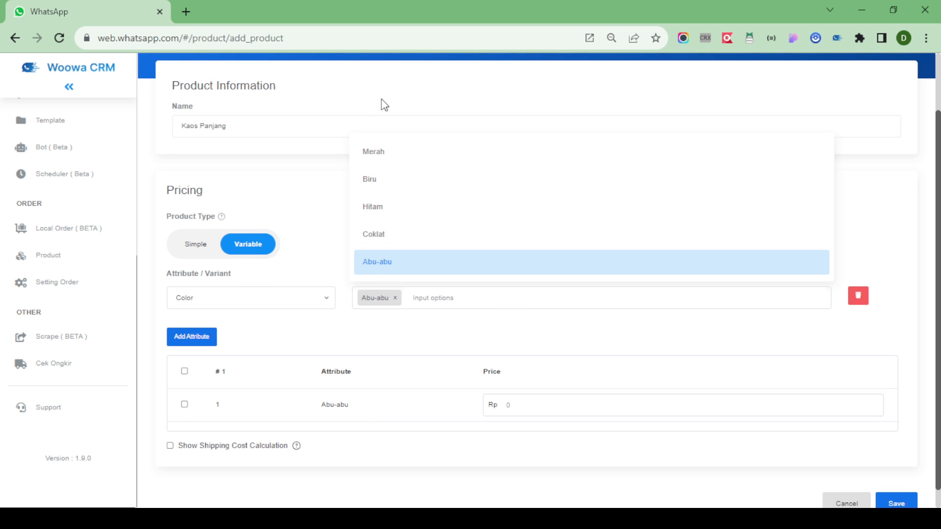
pyautogui.click(385, 160)
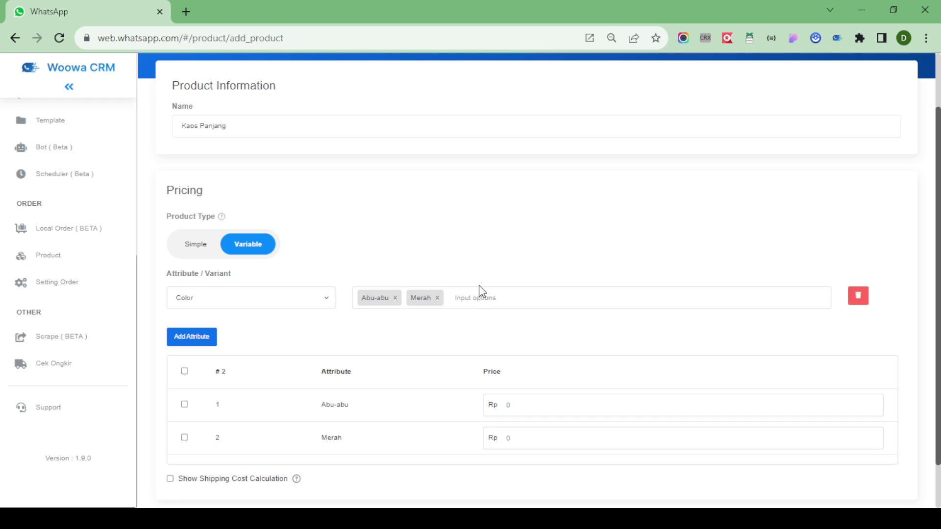
pyautogui.click(479, 300)
pyautogui.click(480, 300)
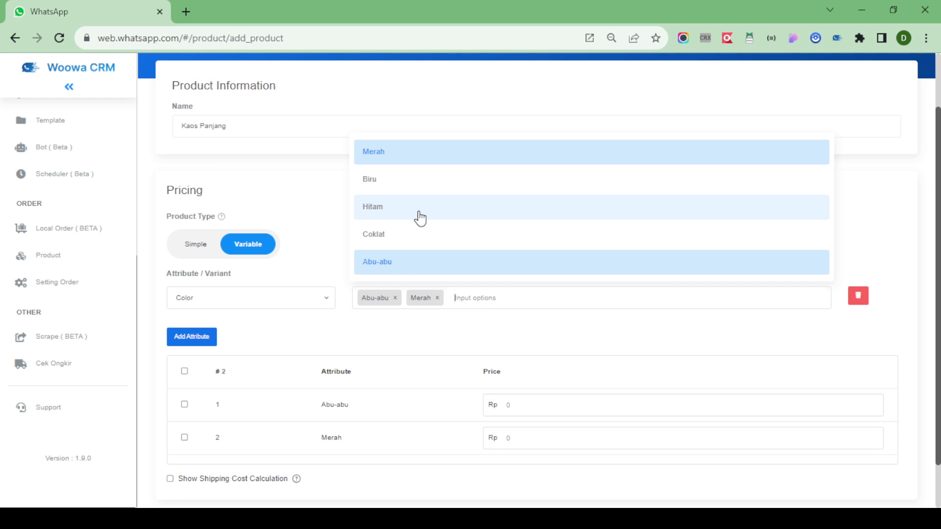
pyautogui.click(403, 195)
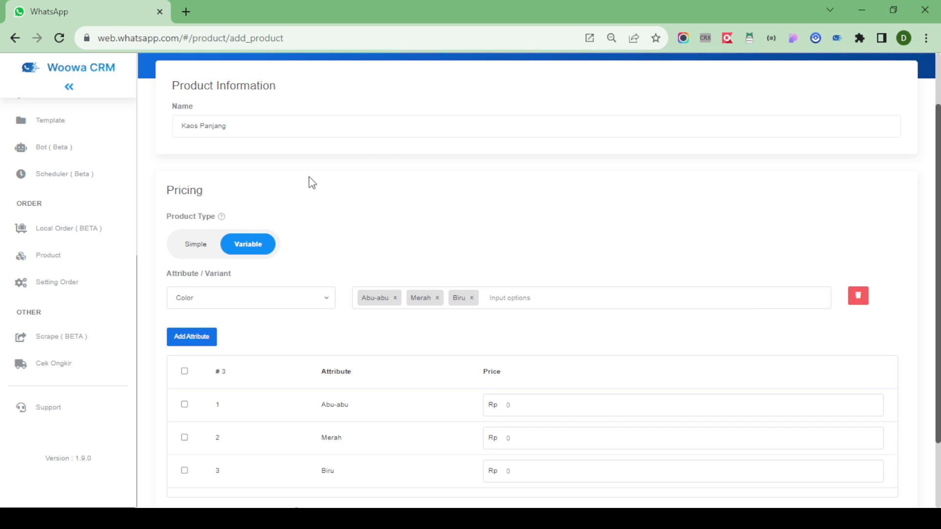
# Add a second attribute row to the product and choose Size for it
pyautogui.click(177, 343)
pyautogui.scroll(-3, 294, 319)
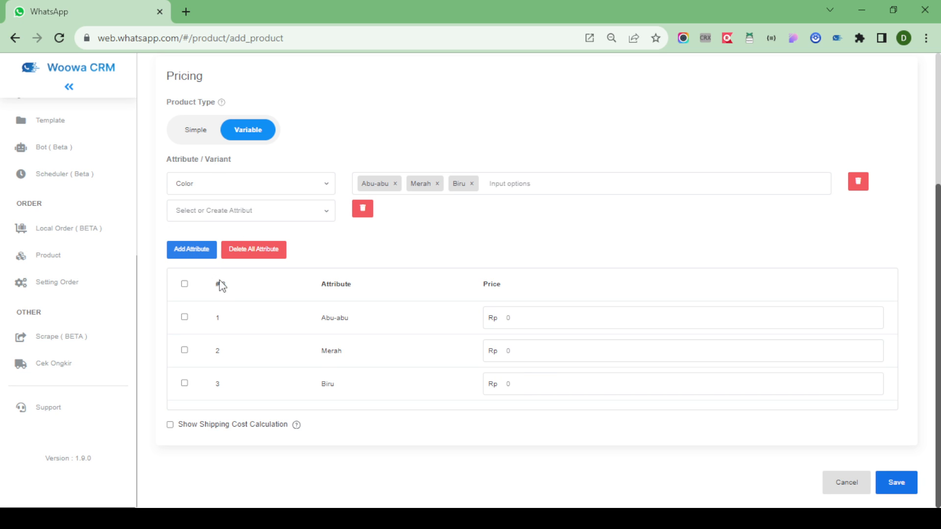
pyautogui.click(245, 213)
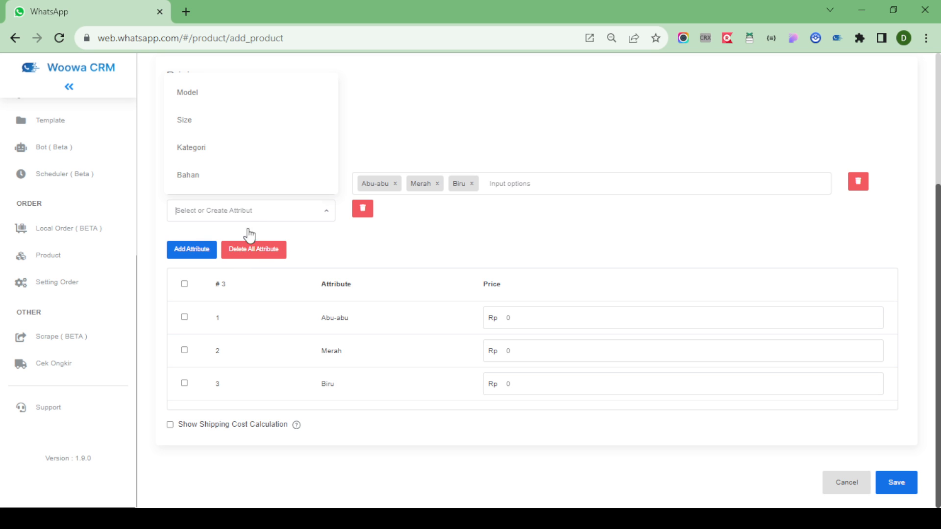
pyautogui.scroll(1, 206, 221)
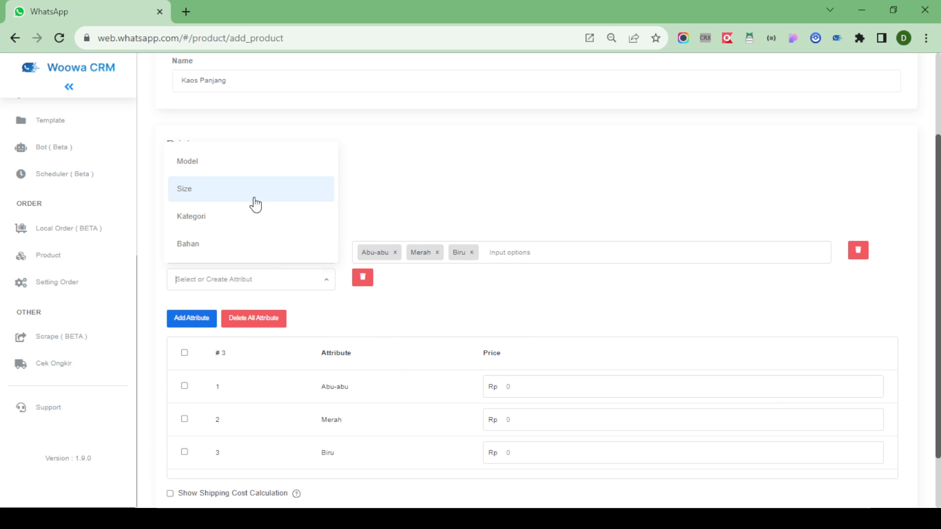
pyautogui.click(240, 192)
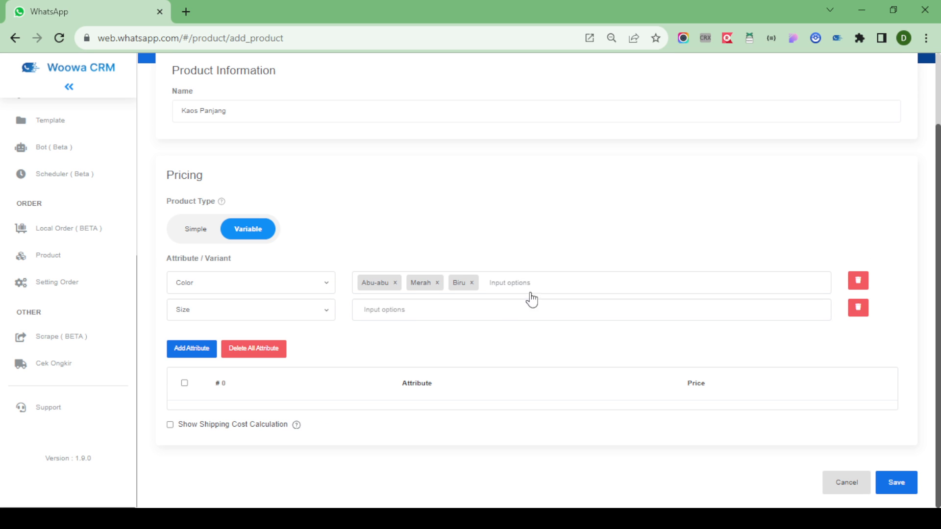
# Create S, M and L as new options of the Size attribute
pyautogui.click(418, 312)
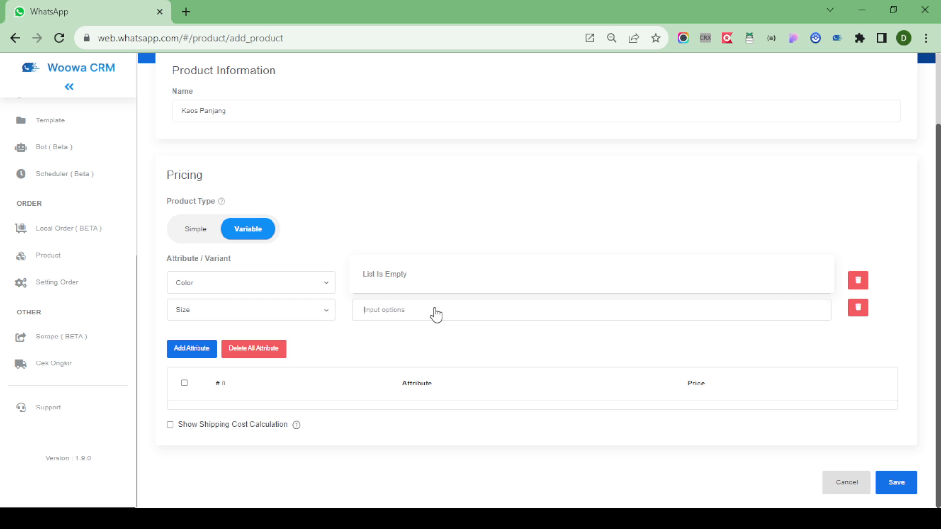
pyautogui.write('S')
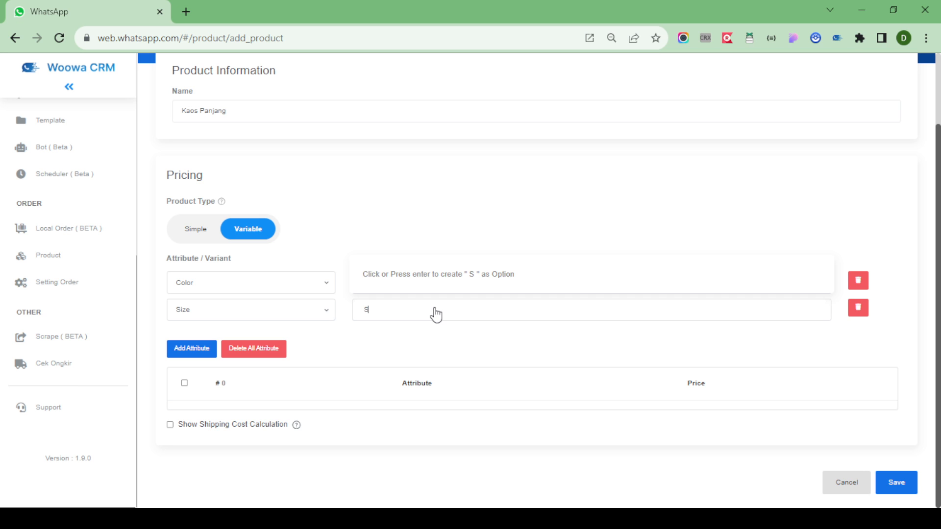
pyautogui.click(425, 283)
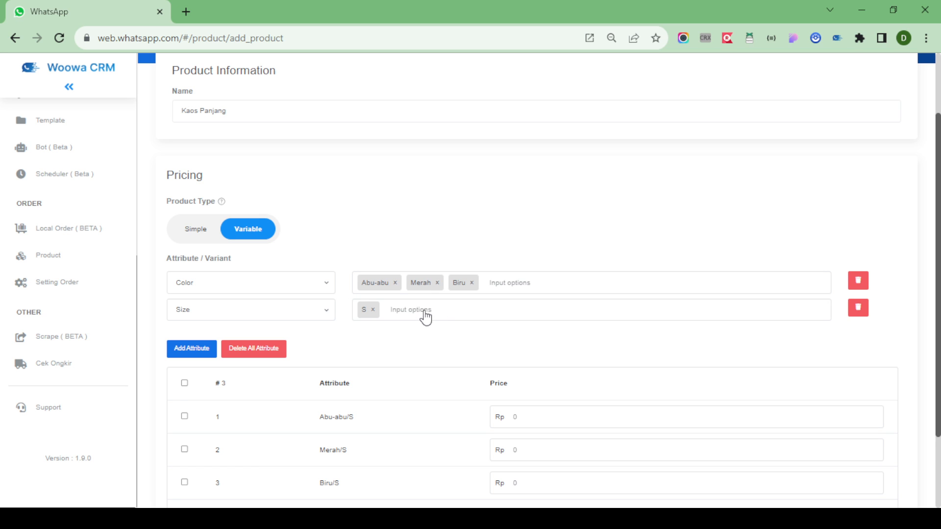
pyautogui.click(426, 316)
pyautogui.write('M')
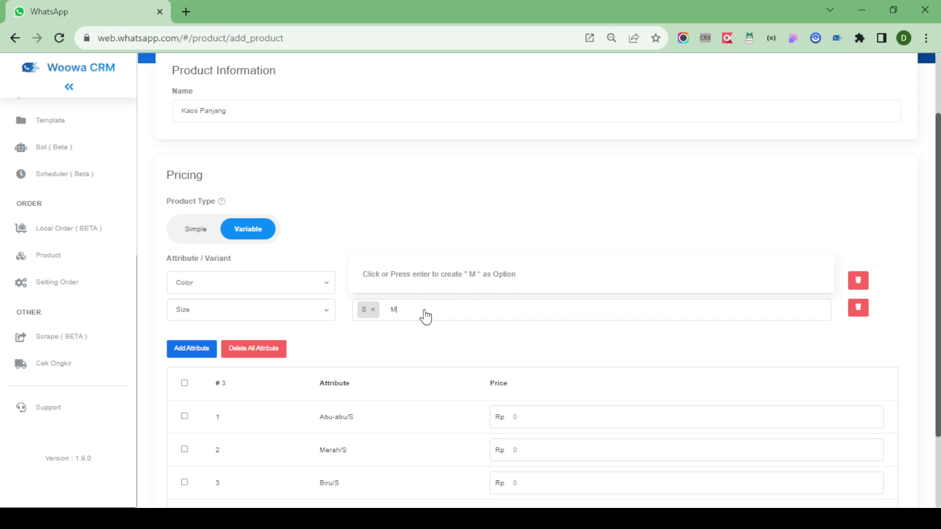
pyautogui.click(439, 283)
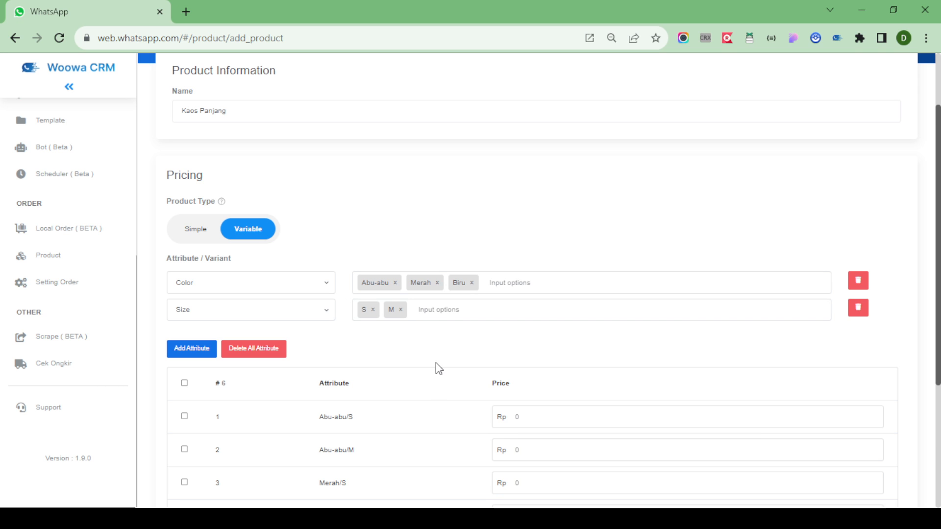
pyautogui.click(439, 319)
pyautogui.write('L')
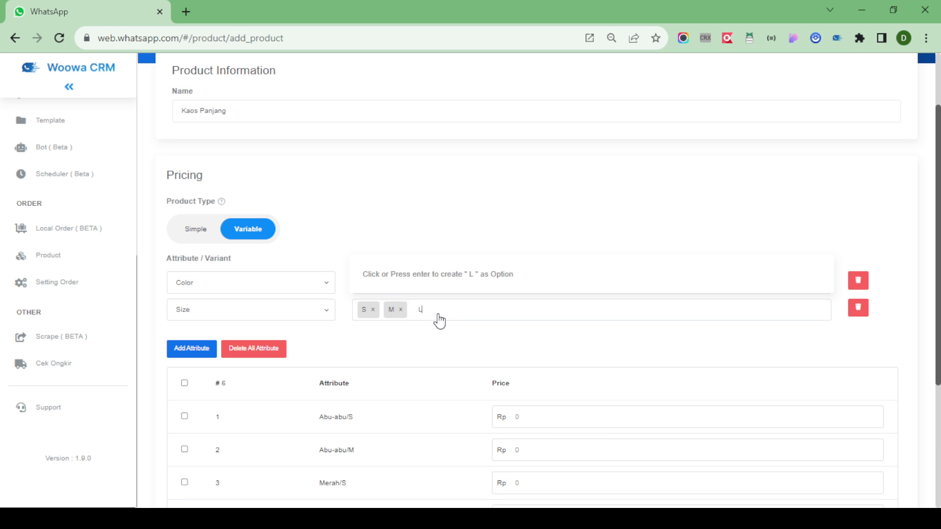
pyautogui.click(477, 279)
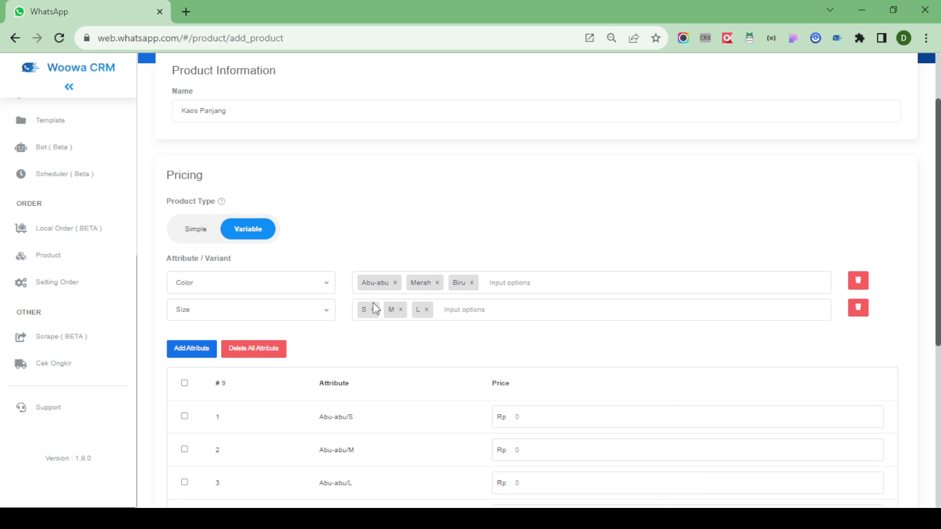
# Review the generated color and size variants, and set the price of Abu-abu/S to Rp 60.000 and Abu-abu/M to Rp 65.000
pyautogui.scroll(-1, 441, 286)
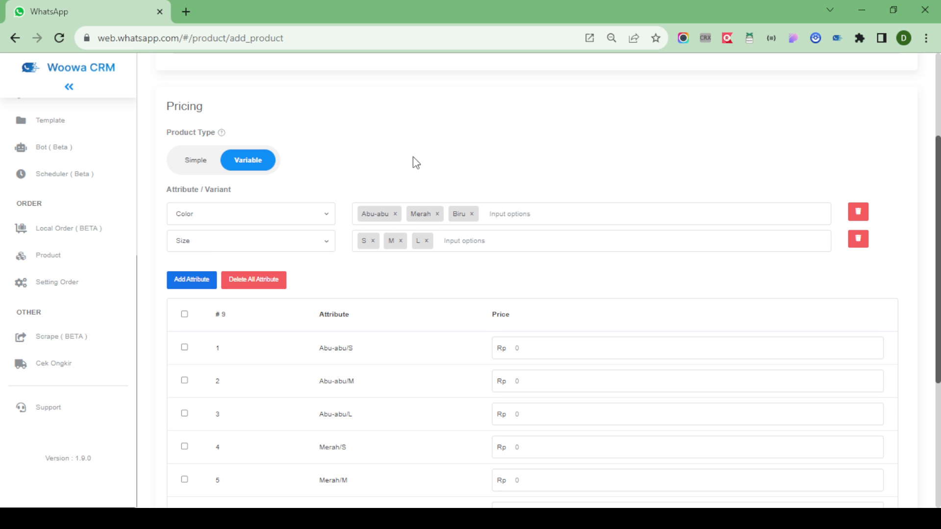
pyautogui.scroll(-5, 368, 265)
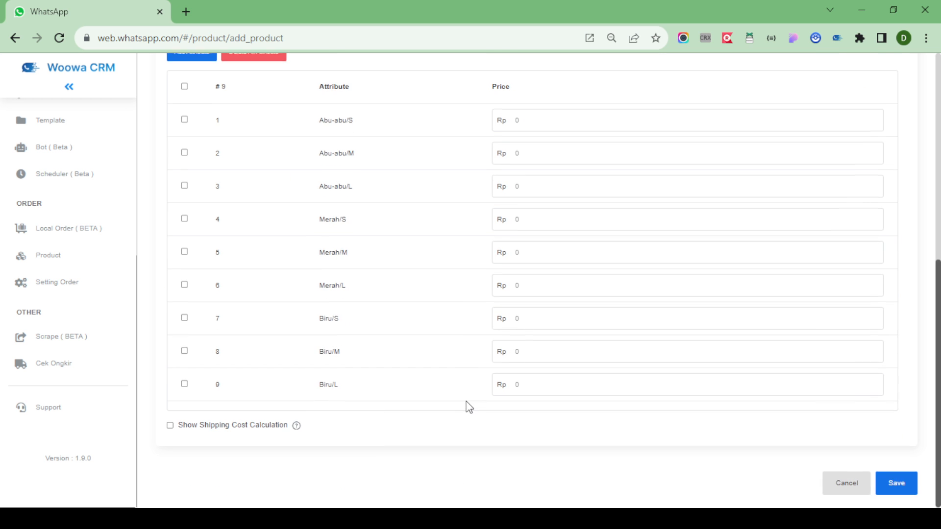
pyautogui.scroll(3, 318, 262)
pyautogui.scroll(-3, 227, 151)
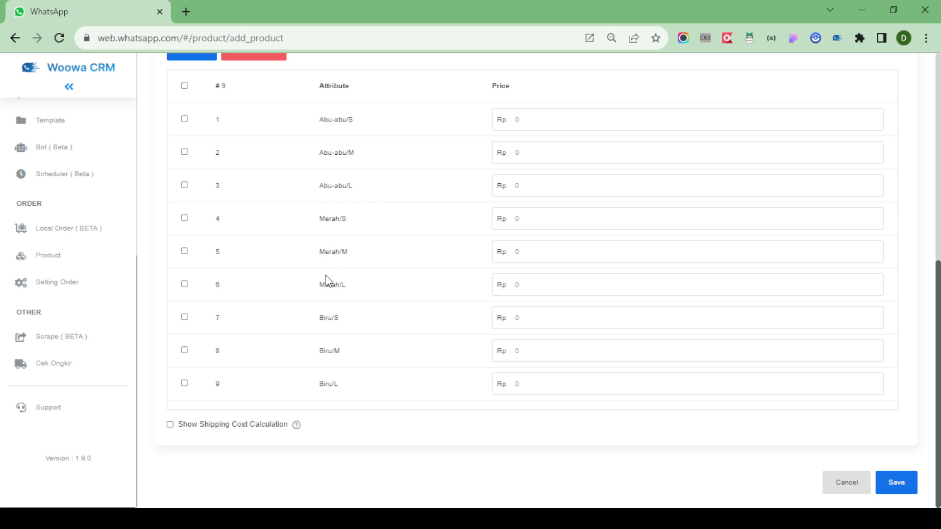
pyautogui.scroll(3, 330, 318)
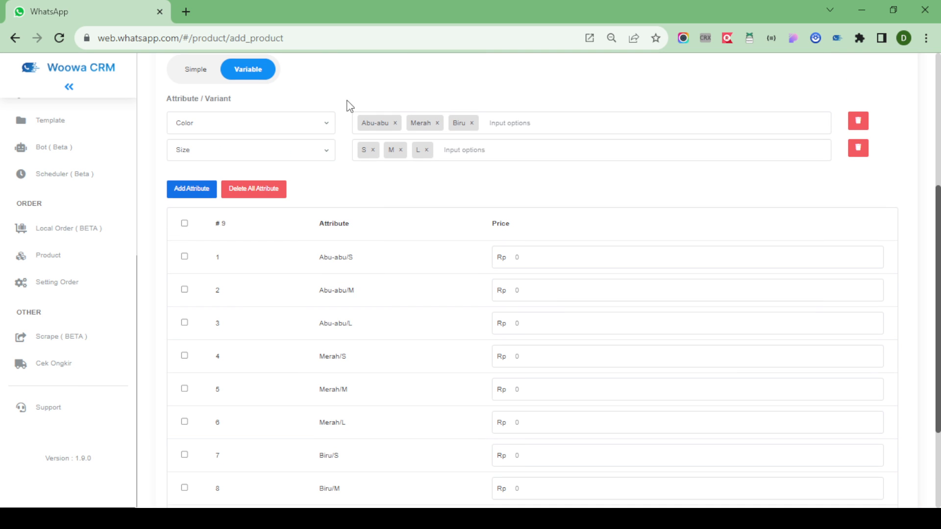
pyautogui.scroll(-3, 344, 278)
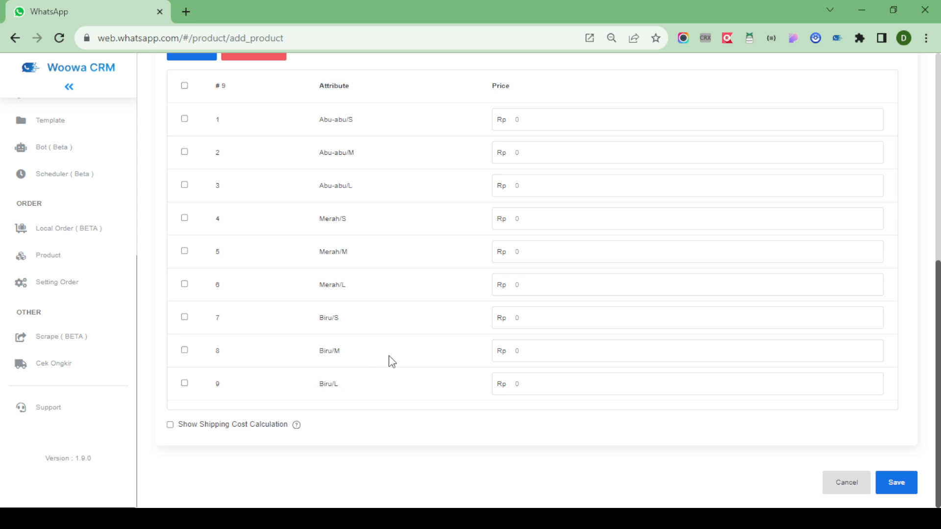
pyautogui.scroll(3, 324, 448)
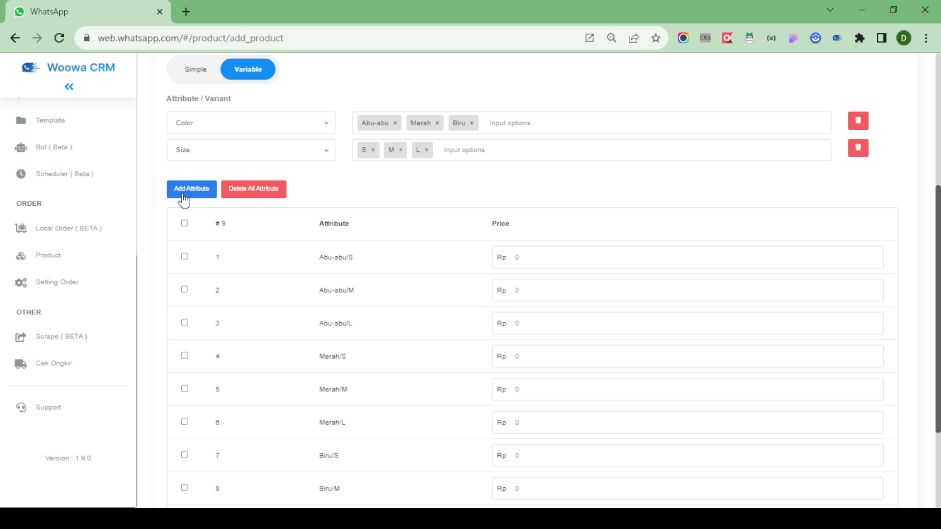
pyautogui.scroll(-3, 330, 164)
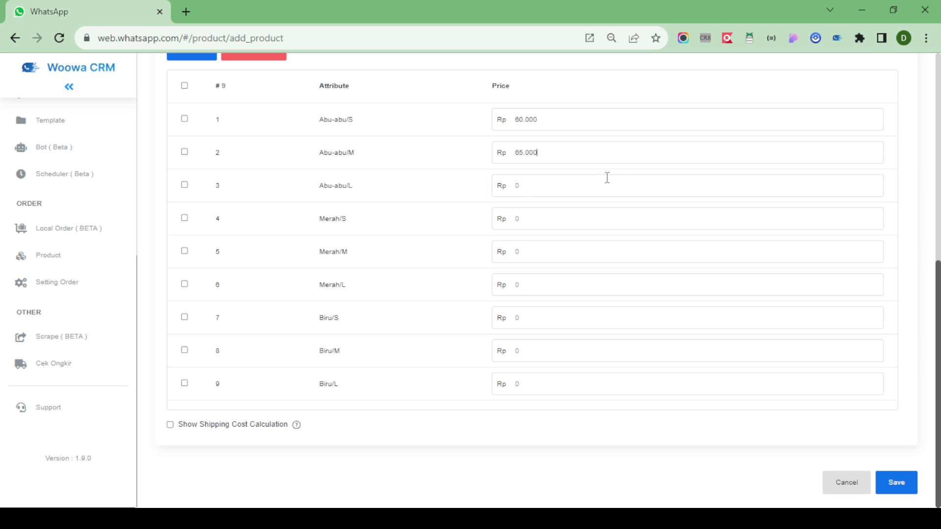
# Bulk-update the price of the Abu-abu/L, Merah/L and Biru/L variants to Rp 75.000
pyautogui.click(184, 186)
pyautogui.scroll(-1, 431, 149)
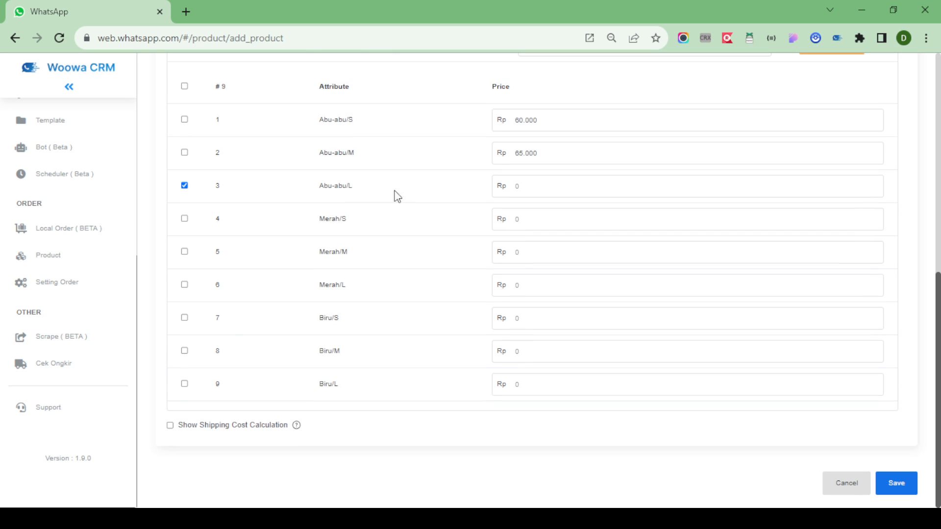
pyautogui.click(185, 384)
pyautogui.scroll(2, 298, 365)
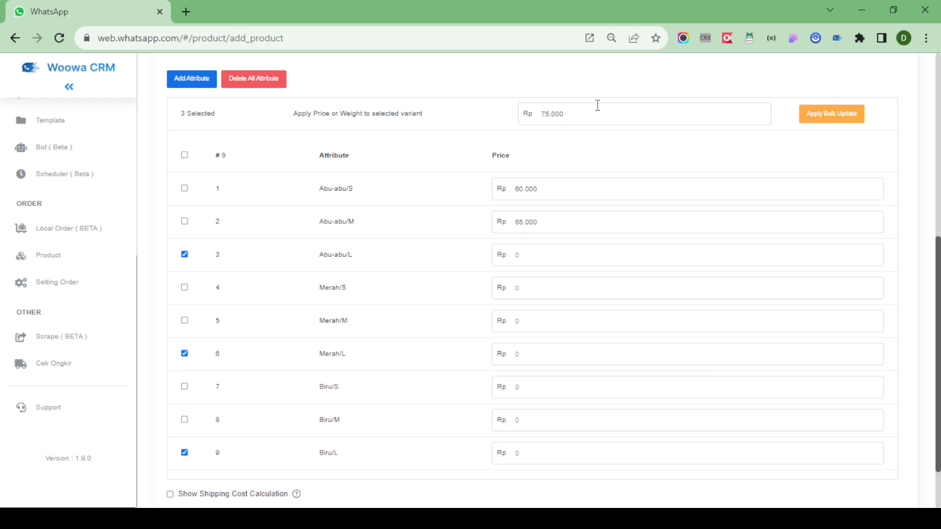
pyautogui.click(835, 117)
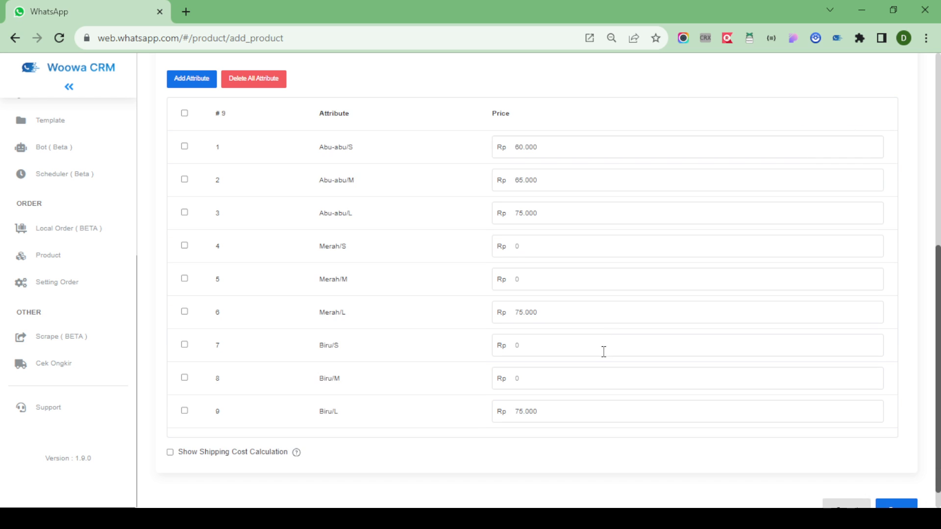
# Bulk-update the price of the Merah/S and Biru/S variants to Rp 60.000
pyautogui.scroll(-1, 569, 212)
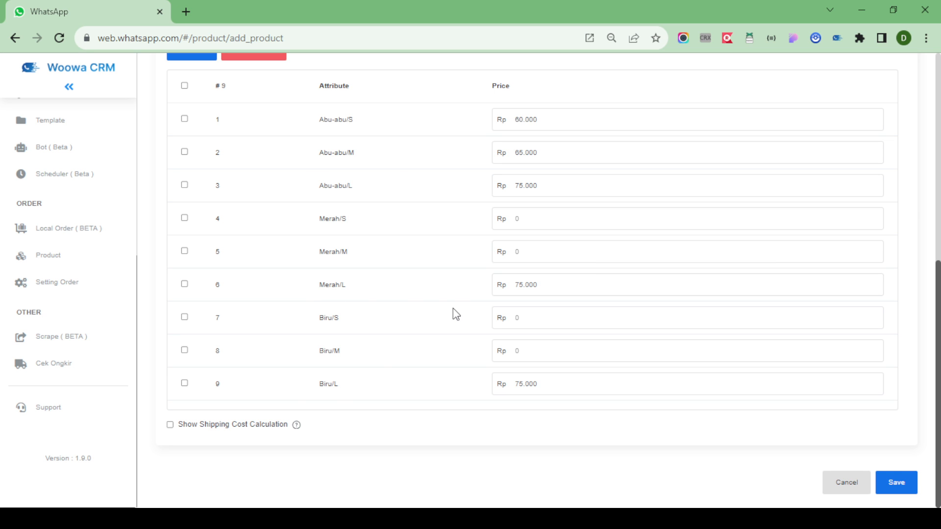
pyautogui.scroll(2, 504, 358)
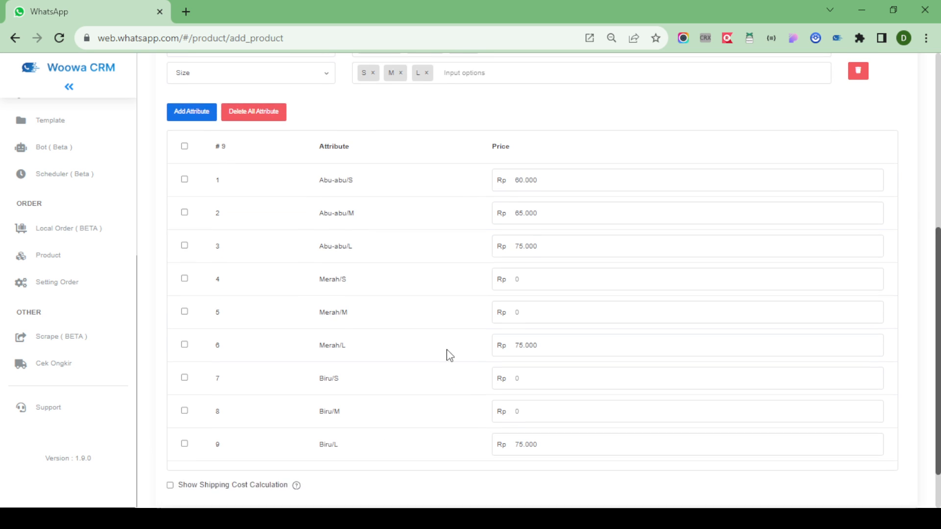
pyautogui.scroll(-2, 147, 306)
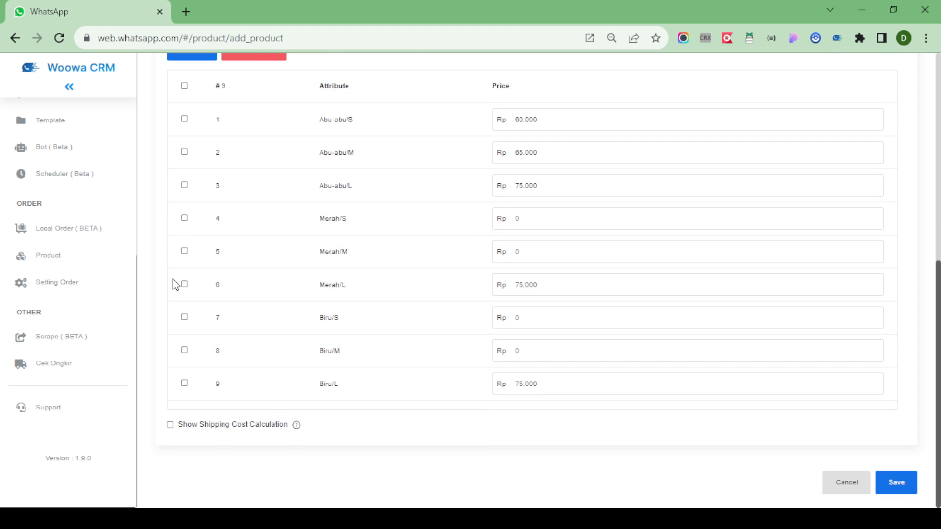
pyautogui.click(184, 219)
pyautogui.click(184, 361)
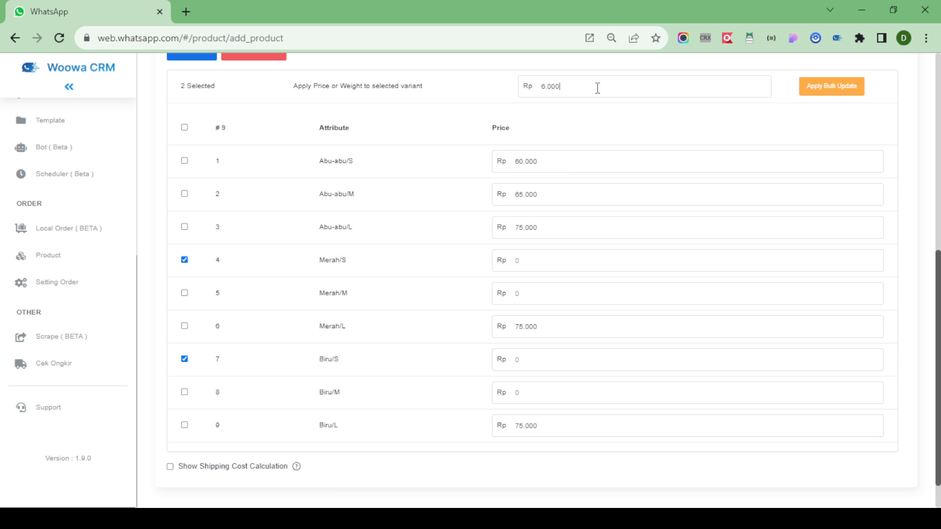
pyautogui.click(846, 92)
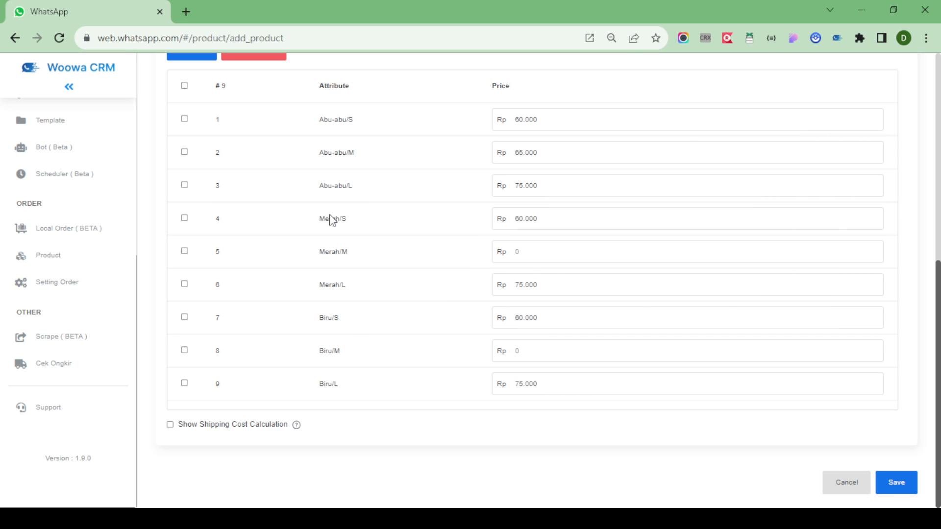
# Bulk-update the price of the Merah/M and Biru/M variants to Rp 65.000
pyautogui.click(185, 252)
pyautogui.click(184, 392)
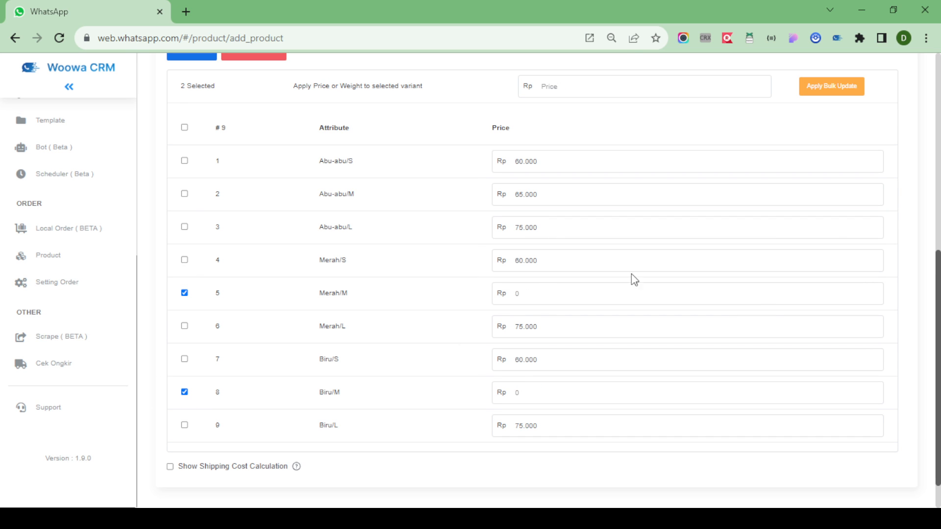
pyautogui.click(562, 85)
pyautogui.click(817, 97)
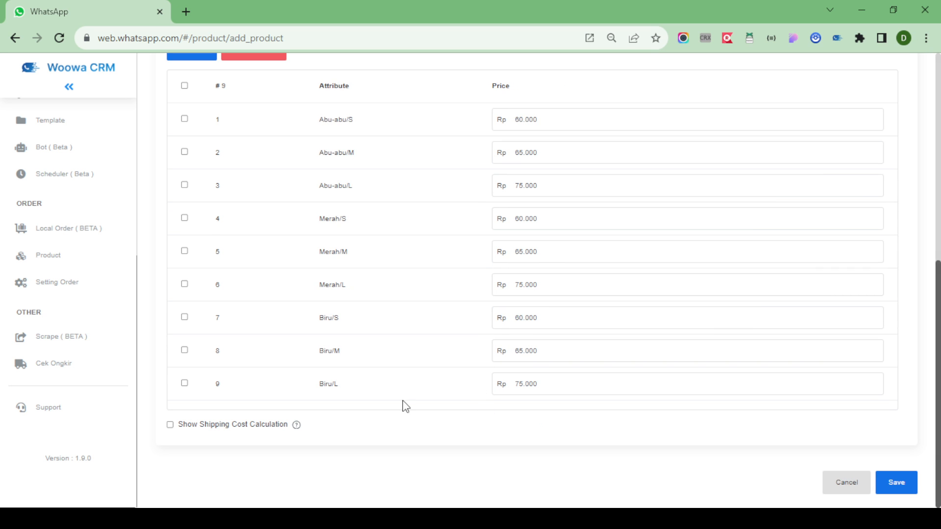
# Check the product name, the Color and Size attributes and the prices of all variants
pyautogui.scroll(2, 404, 343)
pyautogui.scroll(-2, 402, 282)
pyautogui.scroll(1, 427, 368)
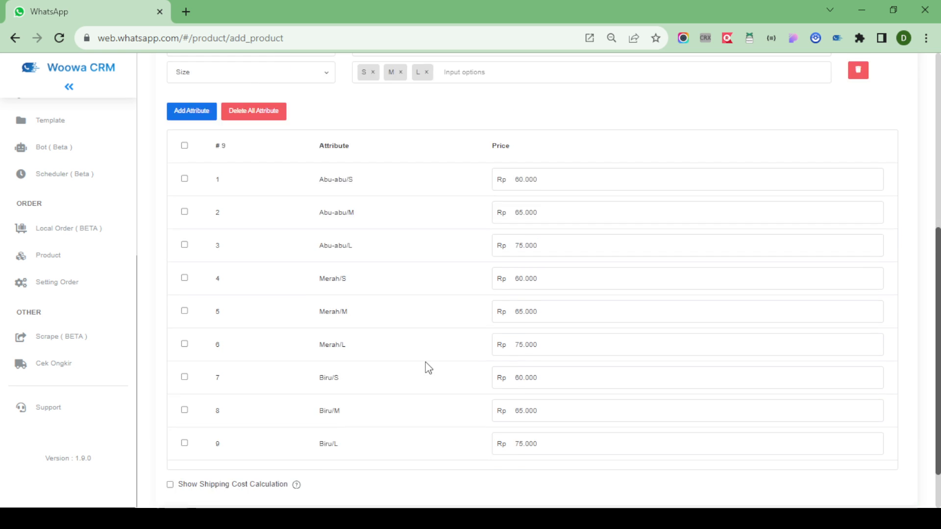
pyautogui.scroll(-1, 337, 406)
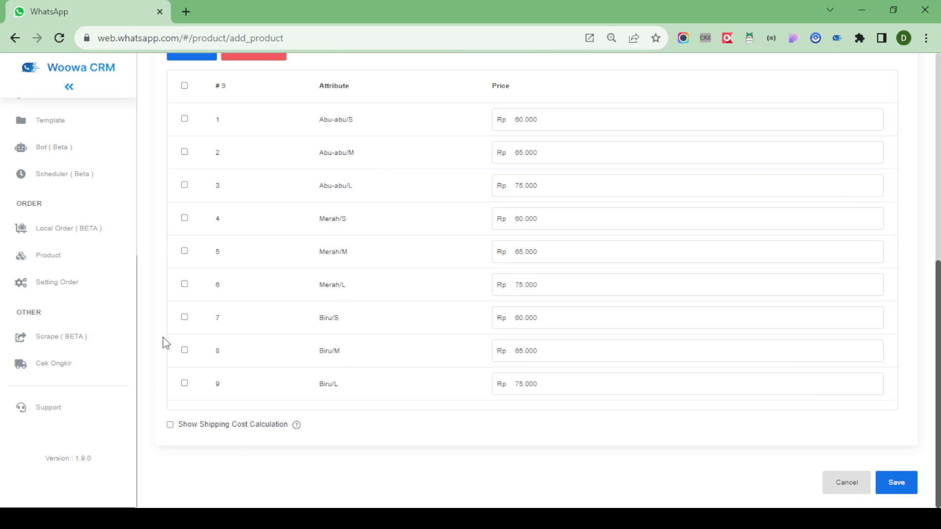
pyautogui.scroll(8, 215, 411)
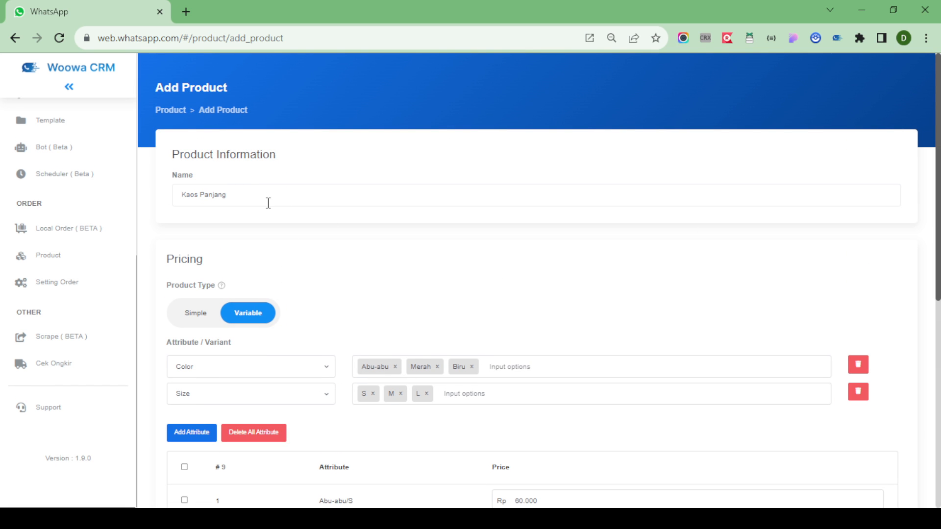
pyautogui.scroll(-8, 212, 174)
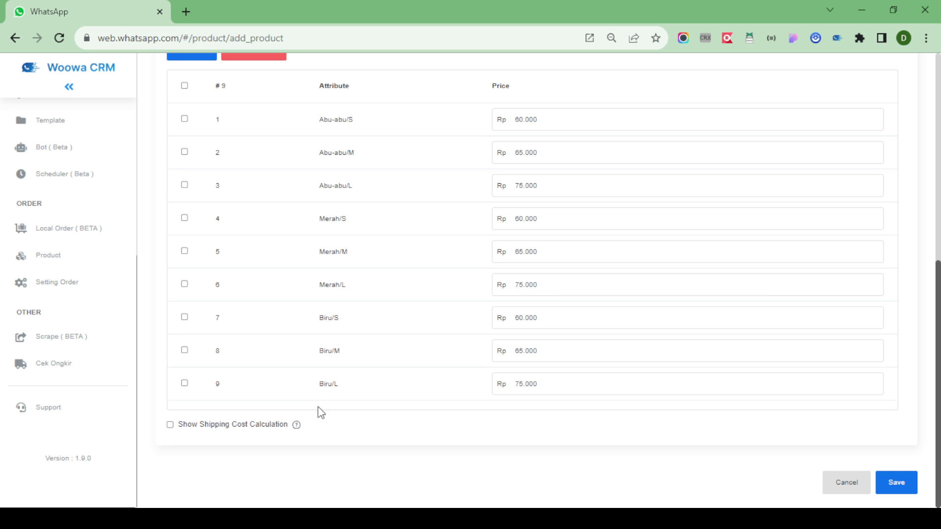
pyautogui.scroll(8, 139, 404)
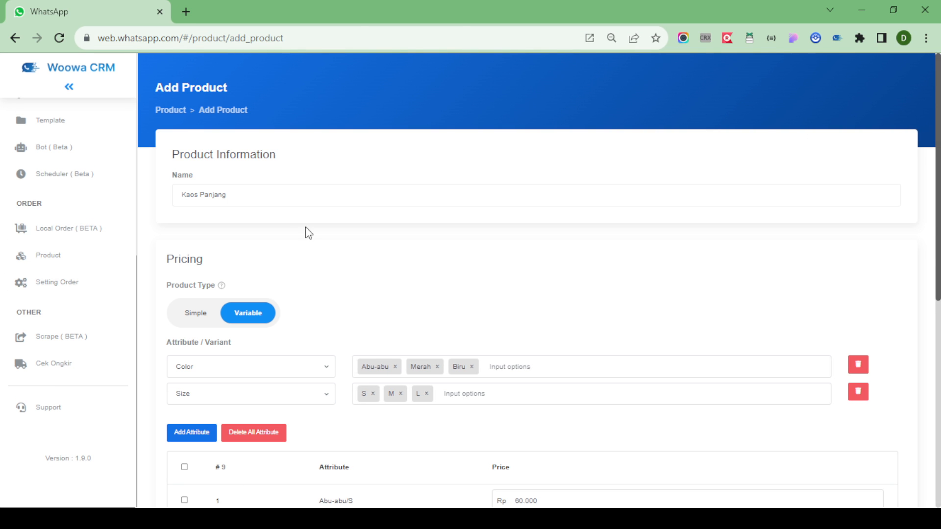
pyautogui.scroll(-8, 307, 231)
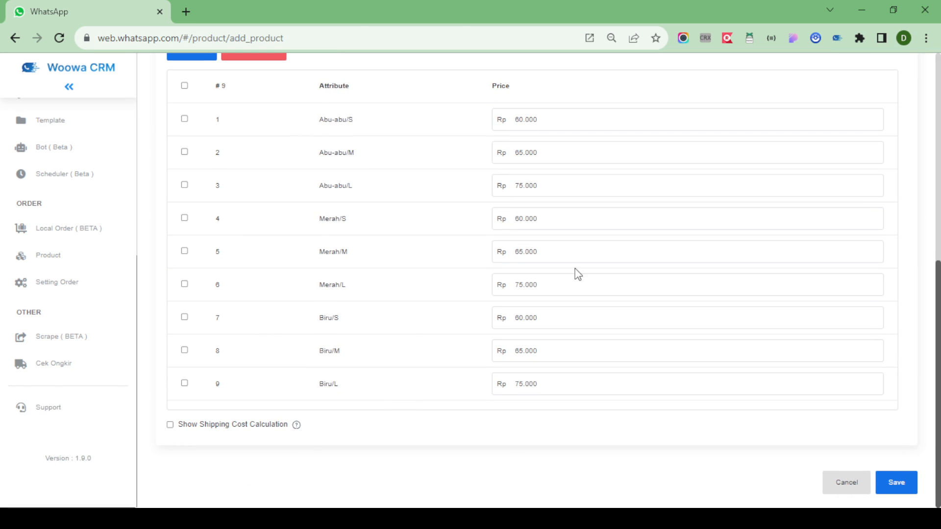
# Enable shipping cost calculation for the product and check the variant weight fields and the shipping origin
pyautogui.click(171, 425)
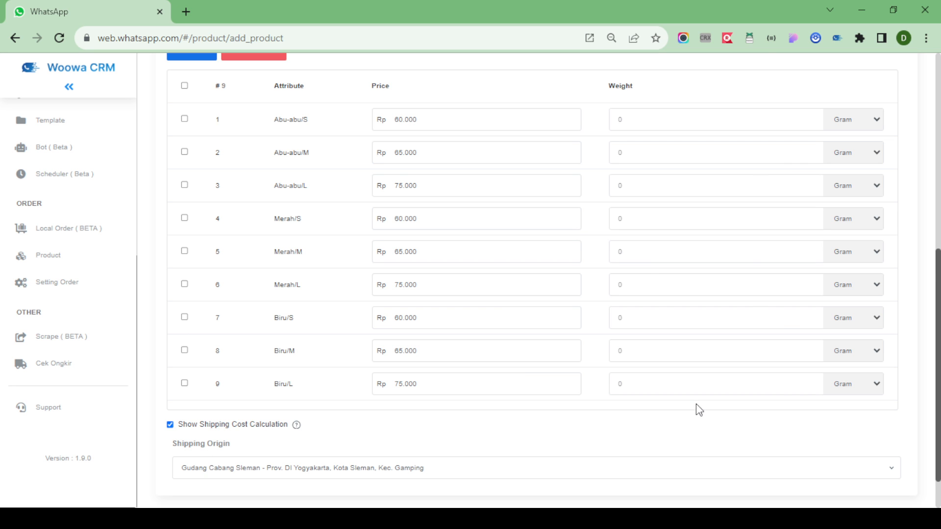
pyautogui.scroll(-1, 650, 275)
pyautogui.scroll(2, 548, 404)
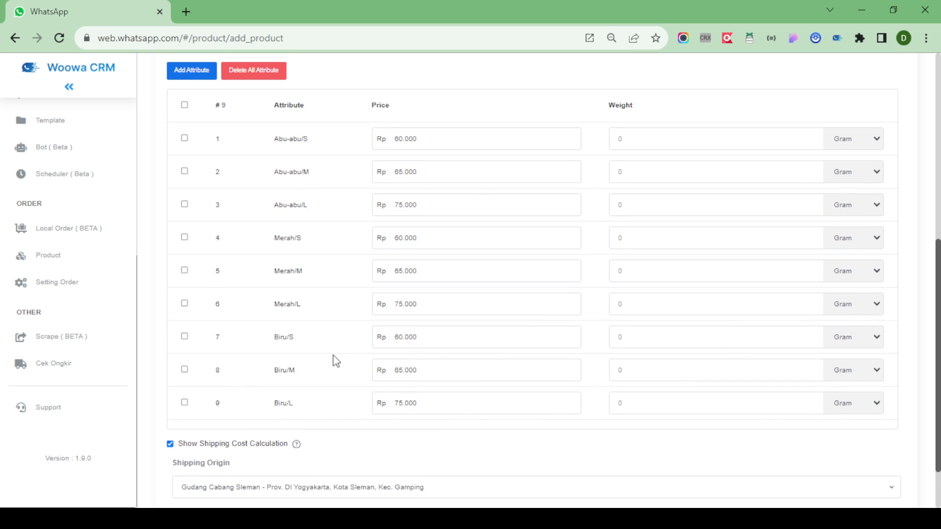
pyautogui.scroll(-2, 331, 361)
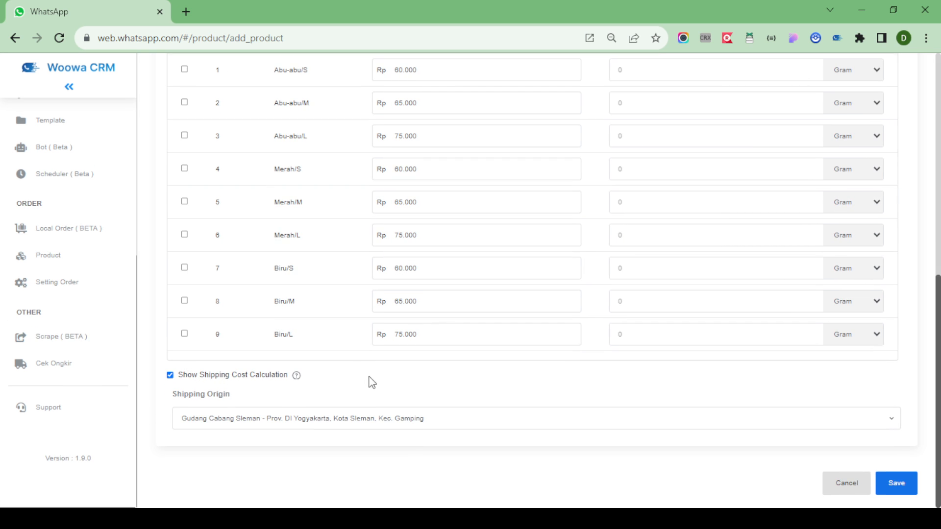
pyautogui.scroll(1, 370, 382)
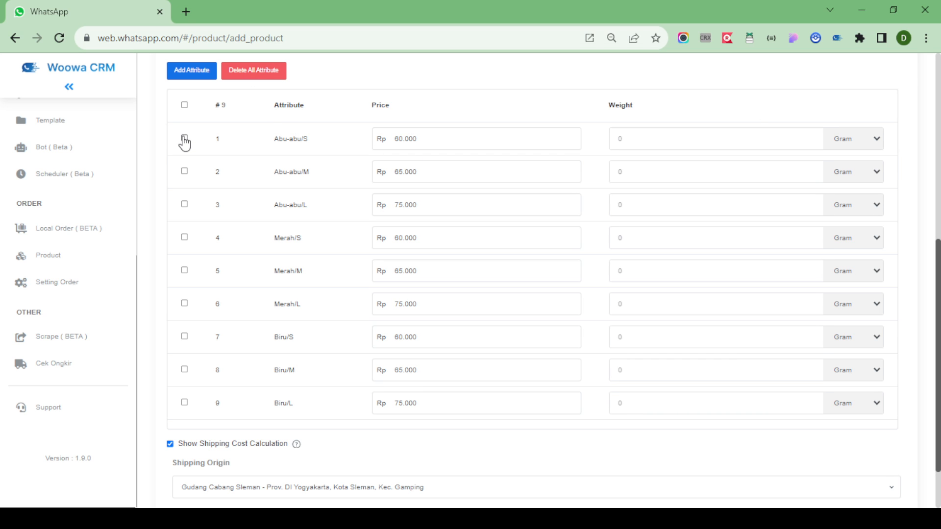
pyautogui.click(185, 106)
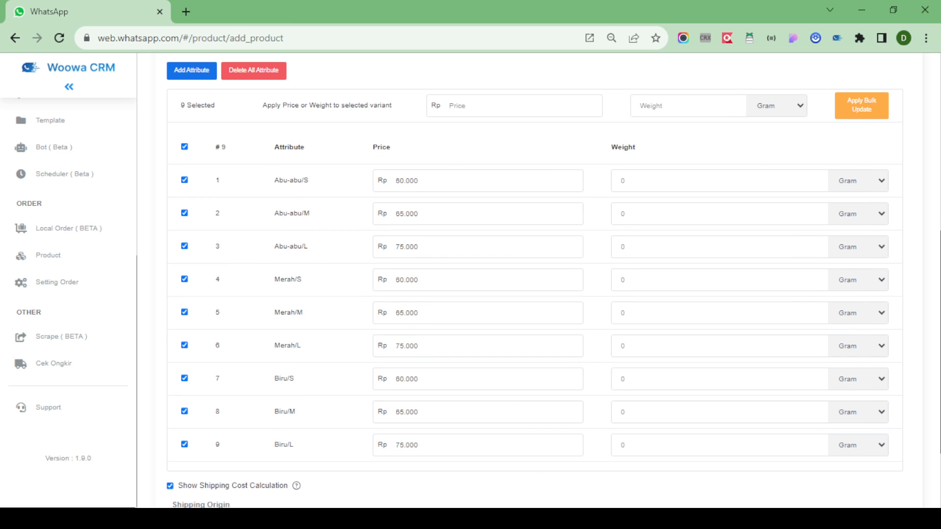
pyautogui.scroll(-3, 561, 298)
pyautogui.scroll(3, 479, 392)
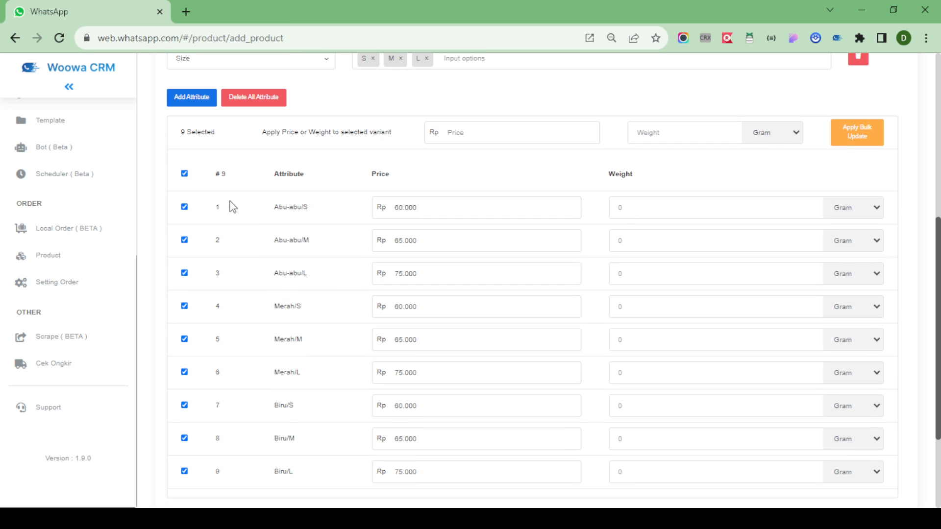
pyautogui.click(184, 179)
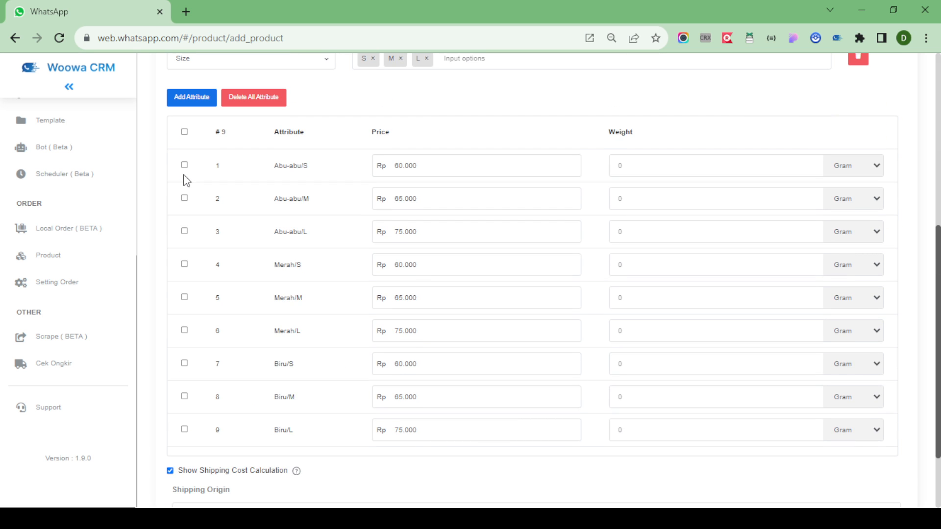
# Bulk-update the weight of all nine variants to 750 gram and clear the variant selection
pyautogui.click(184, 132)
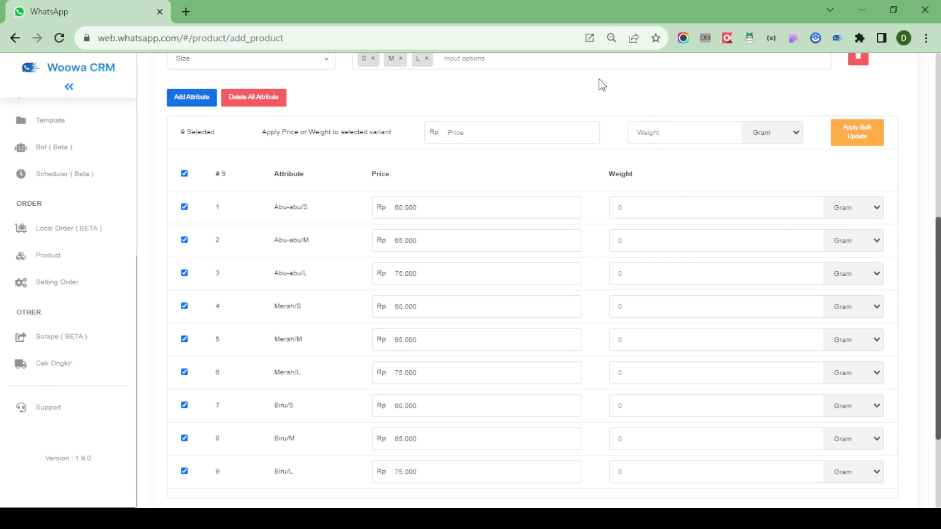
pyautogui.scroll(-3, 425, 410)
pyautogui.scroll(6, 479, 240)
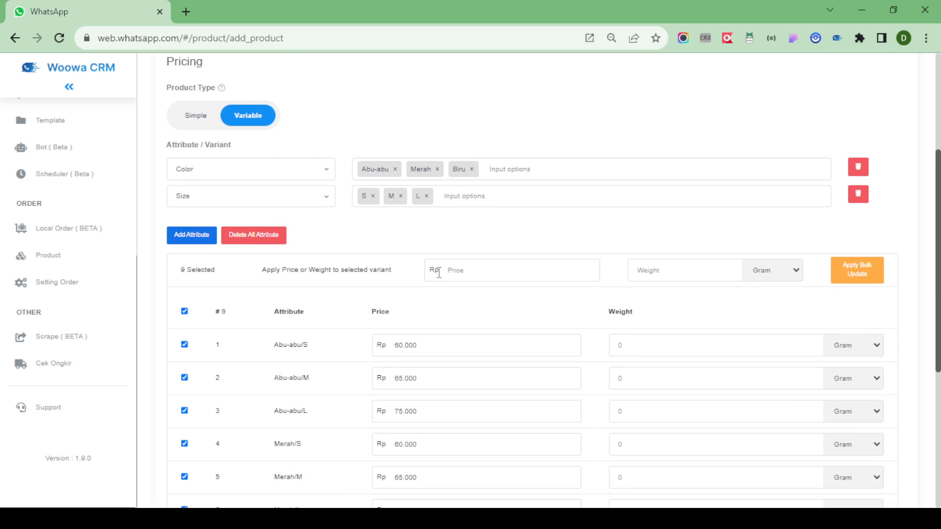
pyautogui.scroll(-3, 523, 256)
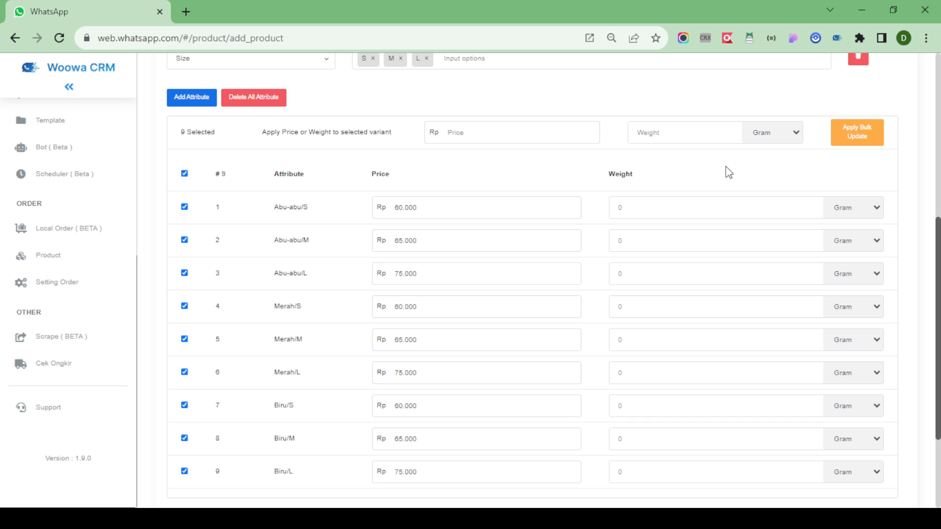
pyautogui.write('750')
pyautogui.click(855, 139)
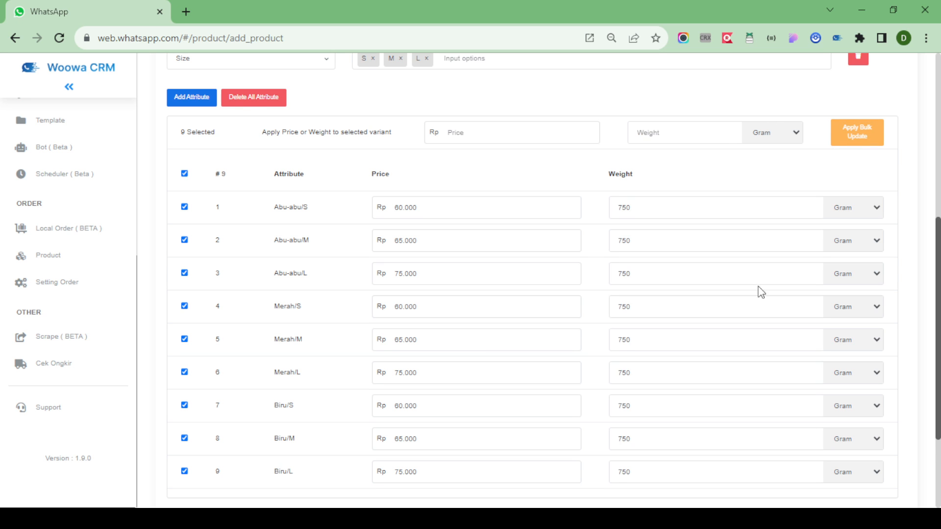
pyautogui.scroll(-3, 703, 289)
pyautogui.scroll(2, 537, 313)
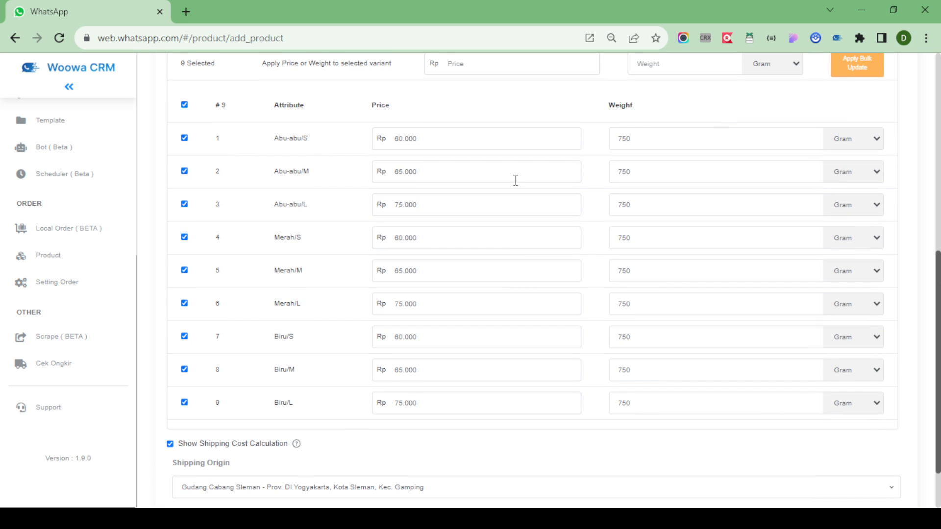
pyautogui.click(185, 106)
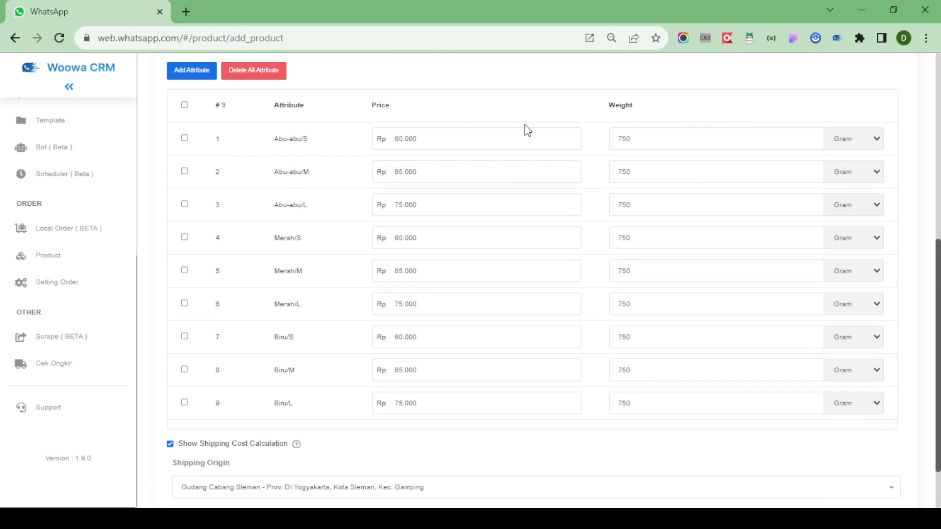
# Change the shipping origin of Kaos Panjang to Gudang Pusat in Kota Yogyakarta, Kec. Kotagede
pyautogui.scroll(-2, 525, 130)
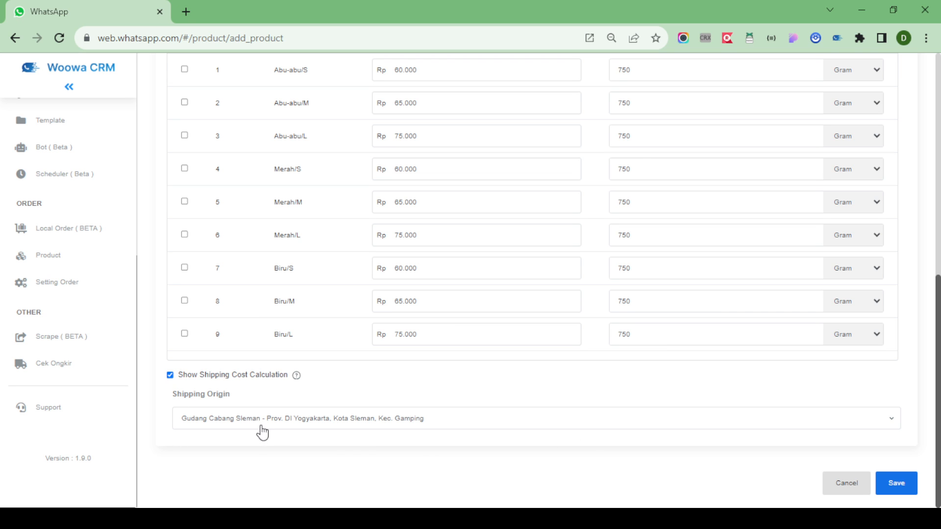
pyautogui.click(238, 425)
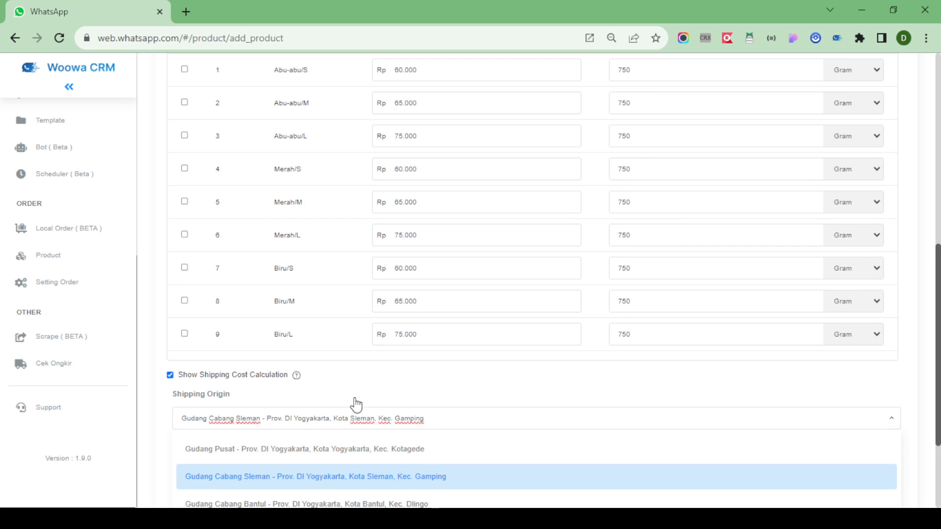
pyautogui.scroll(-3, 340, 476)
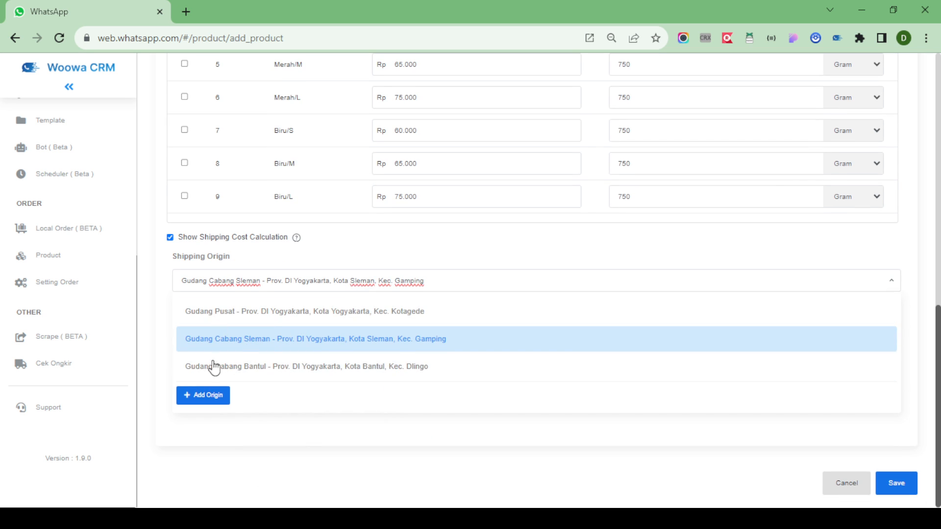
pyautogui.scroll(8, 402, 342)
pyautogui.scroll(-5, 402, 341)
pyautogui.scroll(9, 394, 380)
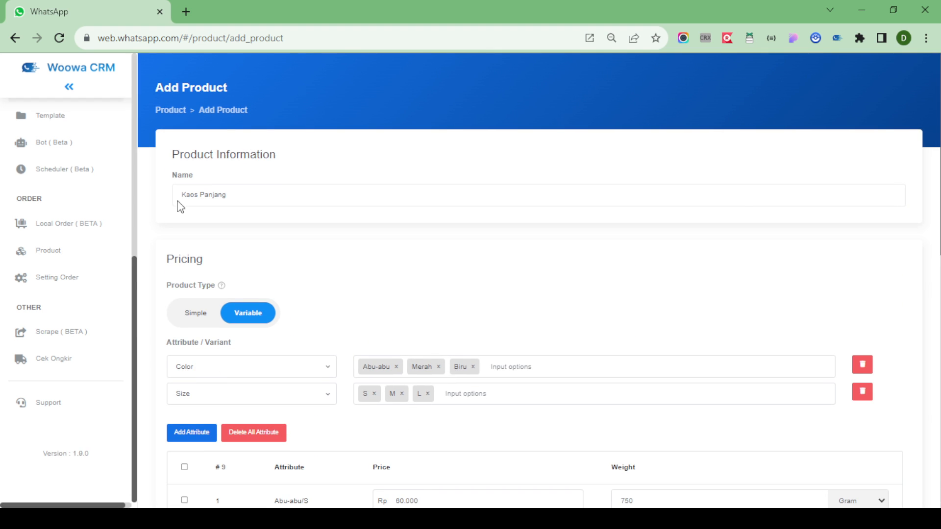
pyautogui.scroll(-9, 178, 204)
pyautogui.scroll(-3, 260, 299)
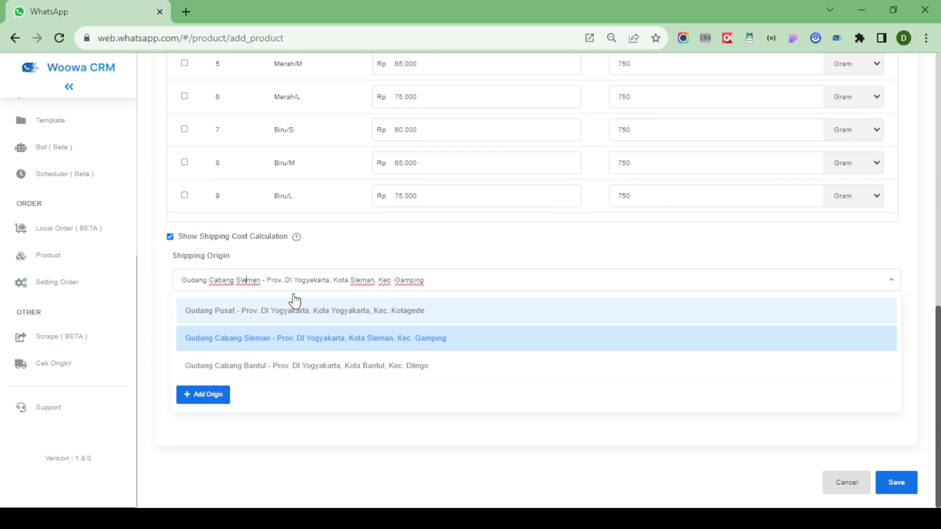
pyautogui.click(326, 318)
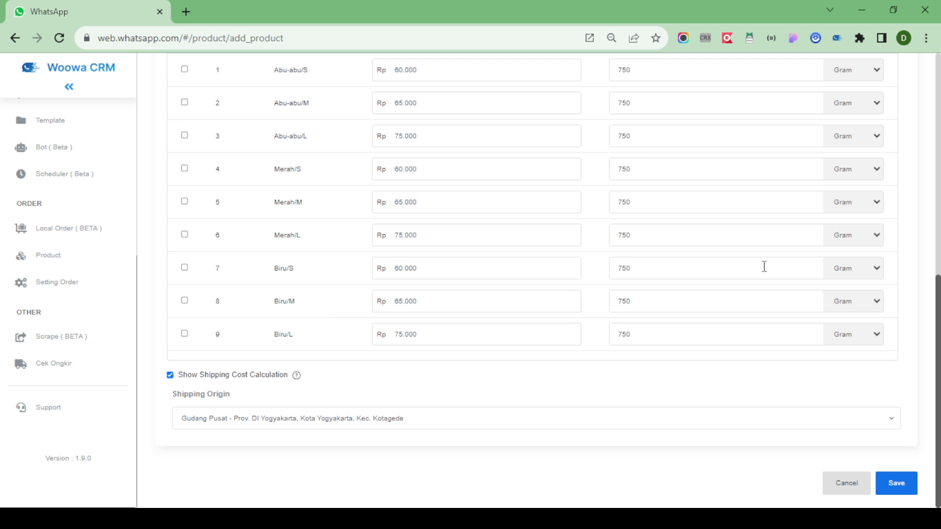
# Review the product name, attributes, prices, weights and shipping origin, and save the Kaos Panjang product
pyautogui.scroll(5, 778, 300)
pyautogui.scroll(3, 777, 299)
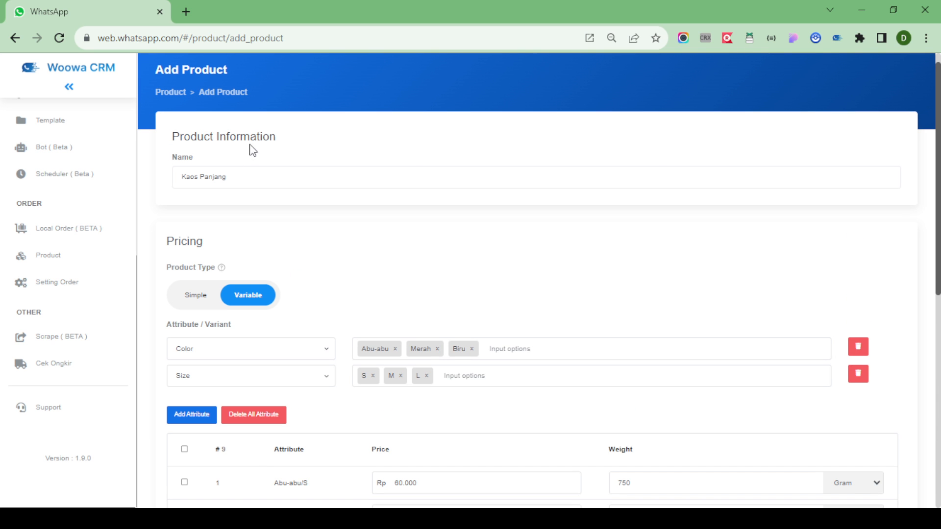
pyautogui.scroll(-8, 430, 266)
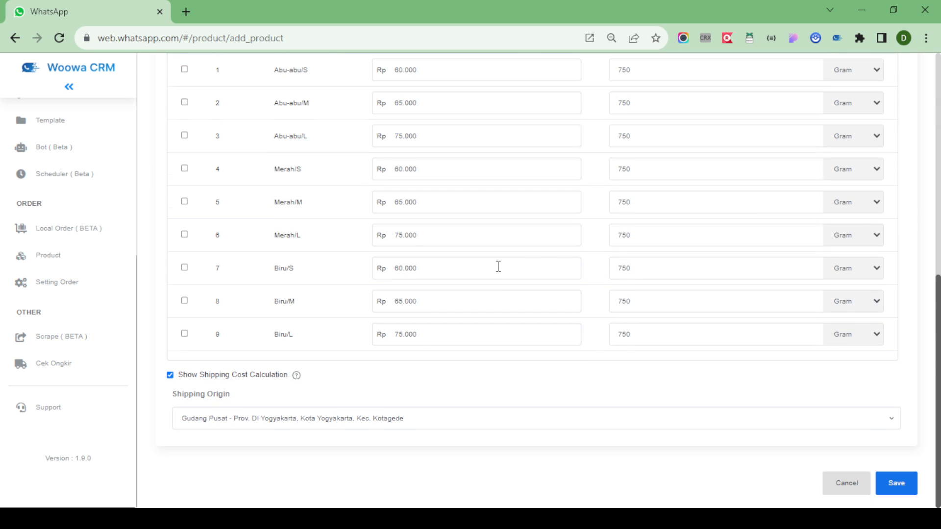
pyautogui.click(897, 483)
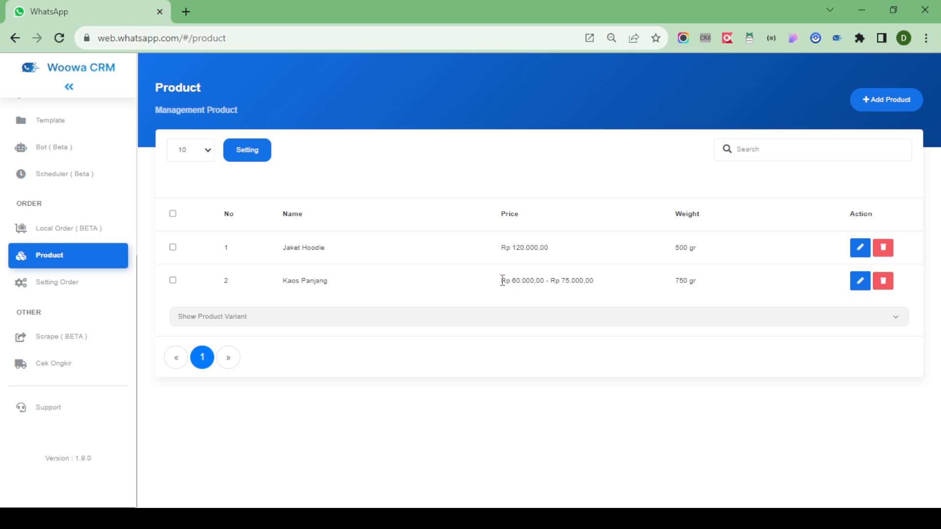
# Check the price range and weight of Kaos Panjang in the product list
pyautogui.moveTo(501, 280); pyautogui.dragTo(605, 288)
pyautogui.click(606, 287)
pyautogui.moveTo(675, 284); pyautogui.dragTo(705, 288)
pyautogui.click(659, 280)
# Expand the variants of Kaos Panjang and look through the complete variant list
pyautogui.click(243, 323)
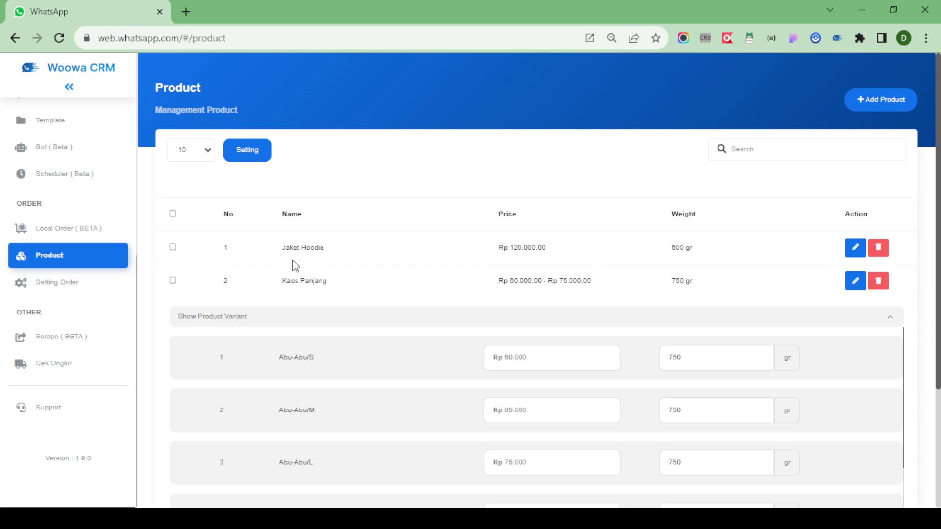
pyautogui.scroll(-3, 334, 254)
pyautogui.scroll(-4, 382, 202)
pyautogui.scroll(8, 377, 373)
pyautogui.scroll(-3, 444, 455)
pyautogui.scroll(-4, 463, 369)
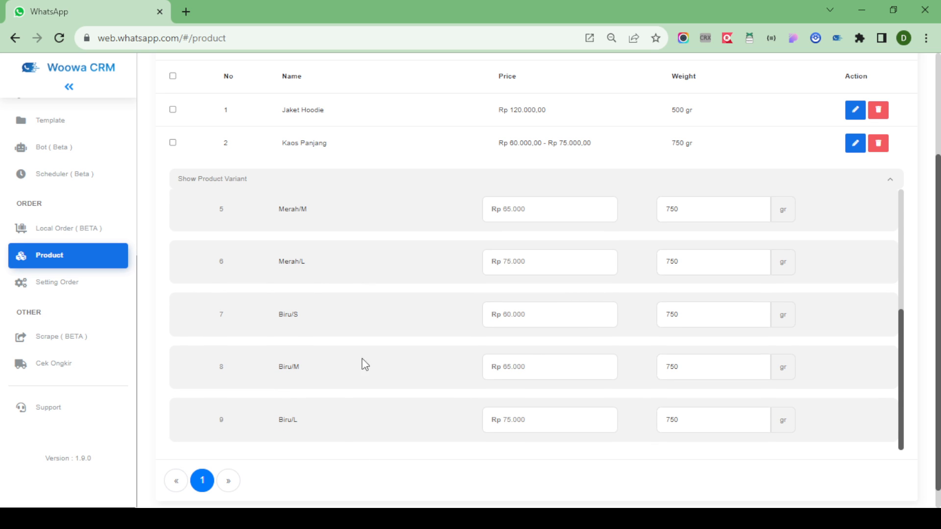
pyautogui.scroll(6, 481, 380)
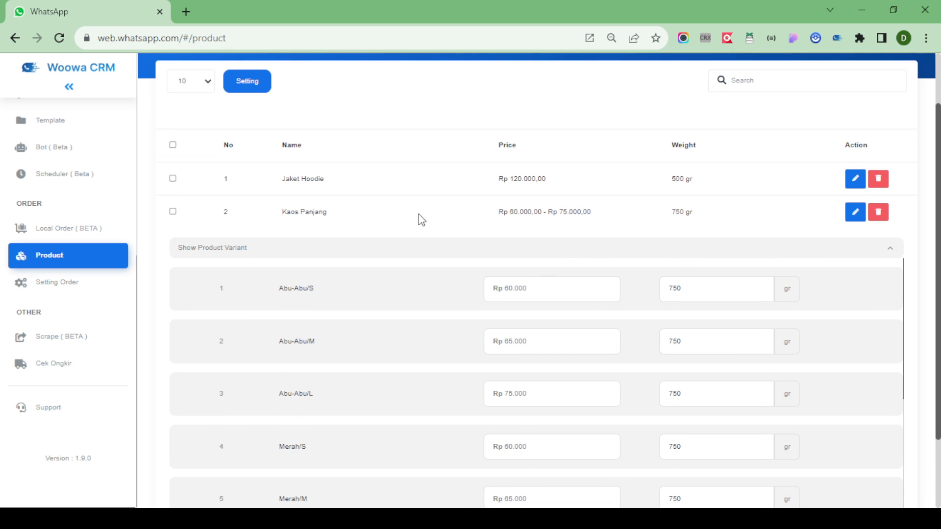
pyautogui.scroll(-2, 269, 211)
pyautogui.scroll(-4, 308, 369)
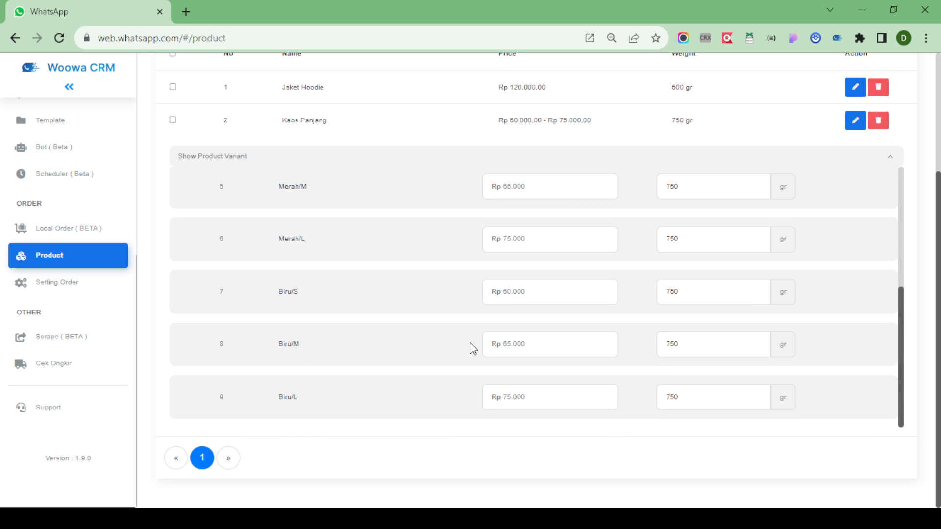
pyautogui.scroll(4, 474, 343)
pyautogui.scroll(3, 472, 246)
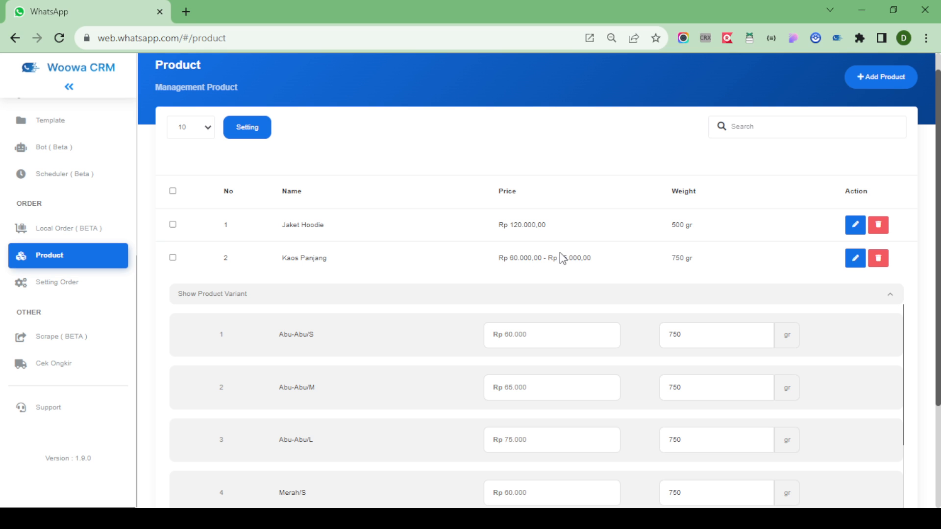
# Compare the individual variant prices with the price range listed for Kaos Panjang
pyautogui.scroll(-4, 557, 344)
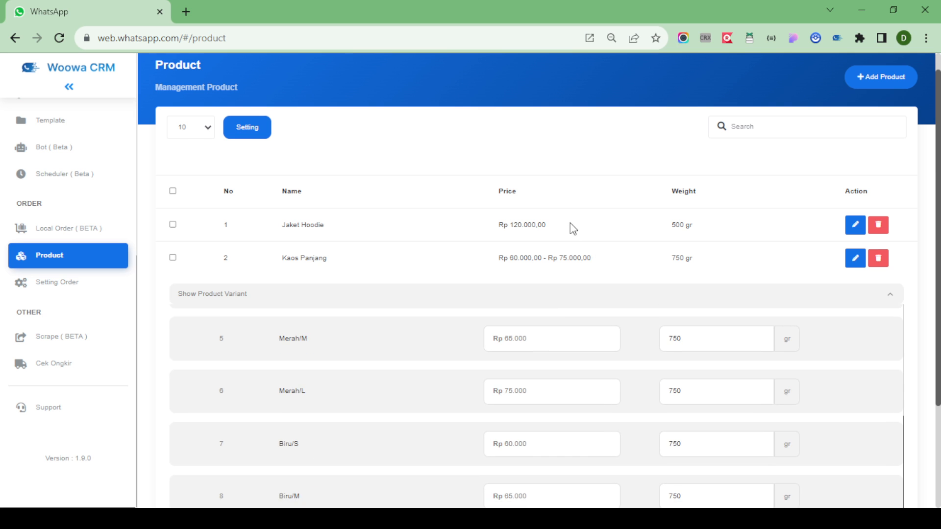
pyautogui.scroll(-3, 569, 227)
pyautogui.scroll(-1, 548, 282)
pyautogui.scroll(4, 523, 384)
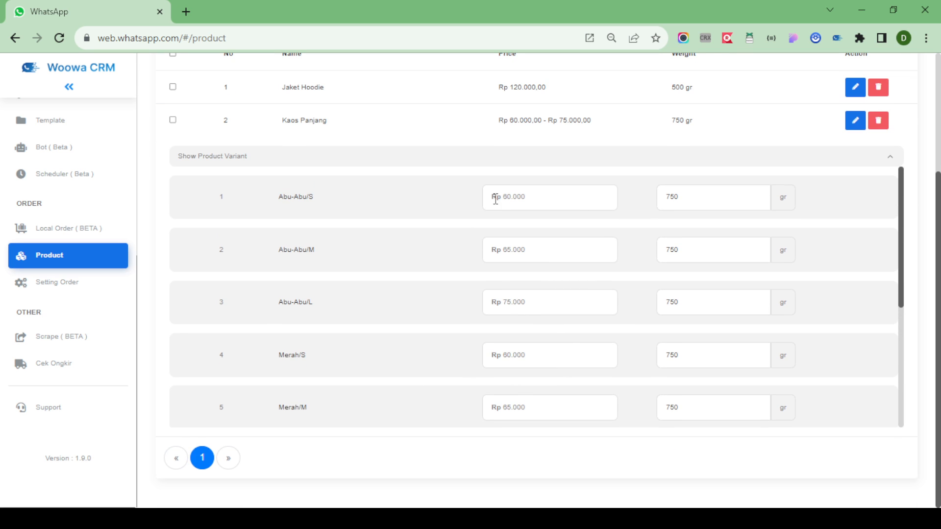
pyautogui.scroll(-4, 539, 294)
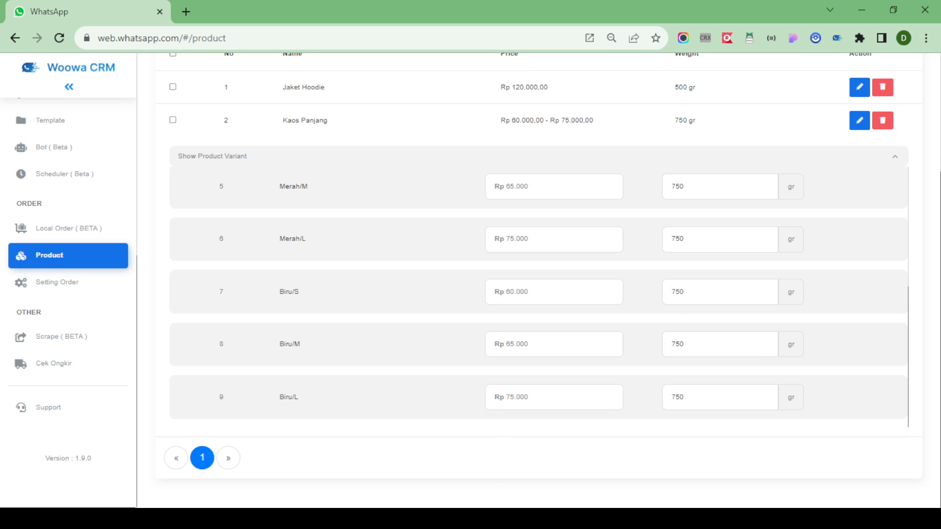
# Compare the weights of all variants with the weight listed for Kaos Panjang
pyautogui.scroll(3, 716, 187)
pyautogui.scroll(3, 732, 142)
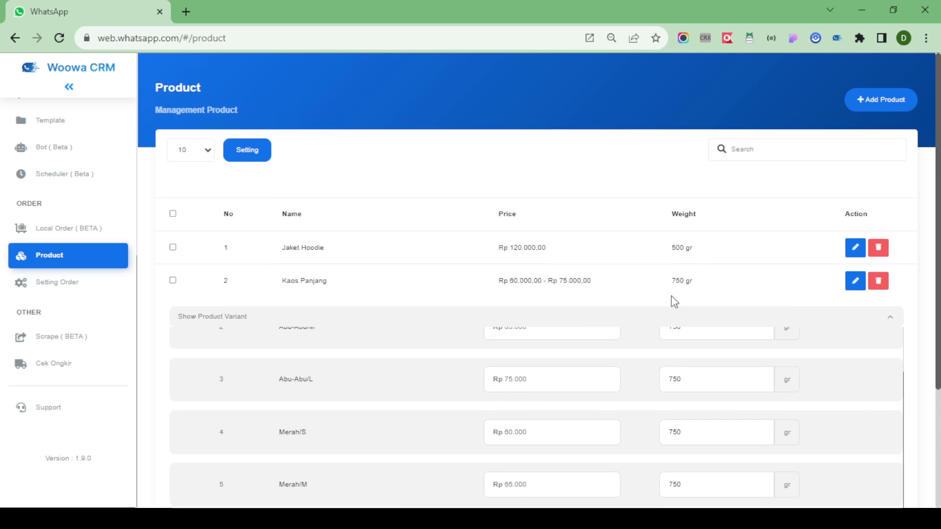
pyautogui.scroll(-3, 686, 220)
pyautogui.scroll(-3, 725, 220)
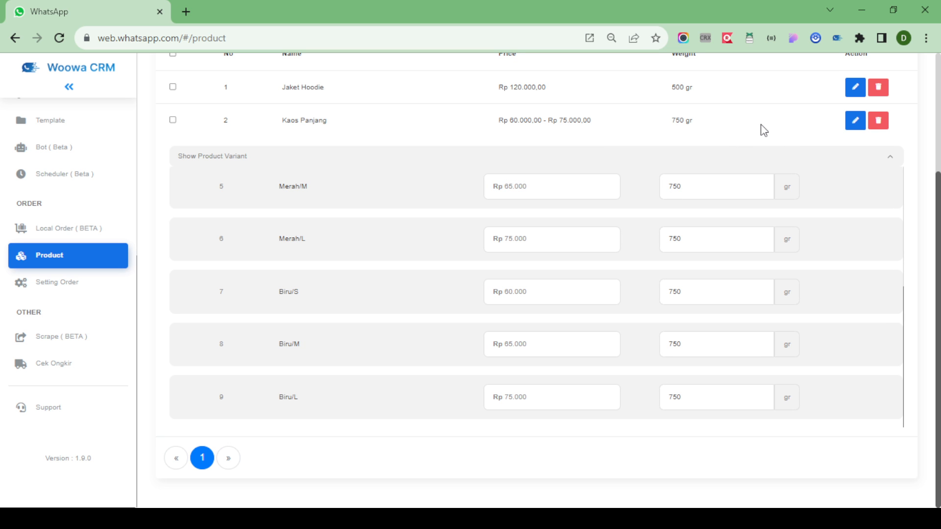
pyautogui.scroll(7, 677, 441)
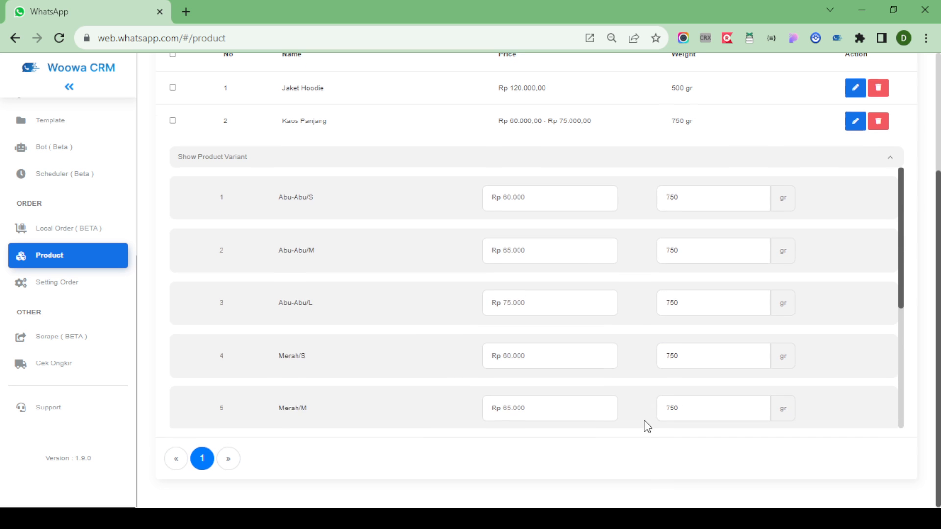
pyautogui.scroll(-5, 660, 366)
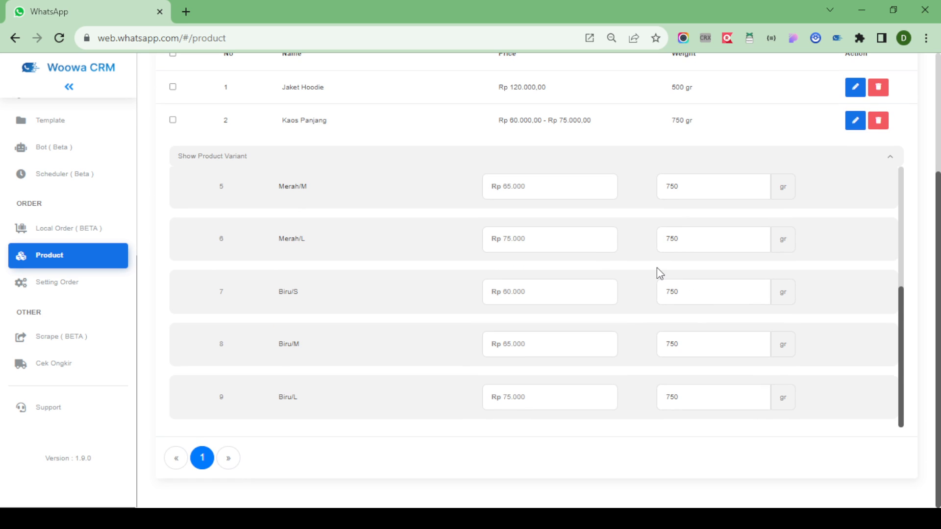
pyautogui.scroll(4, 743, 278)
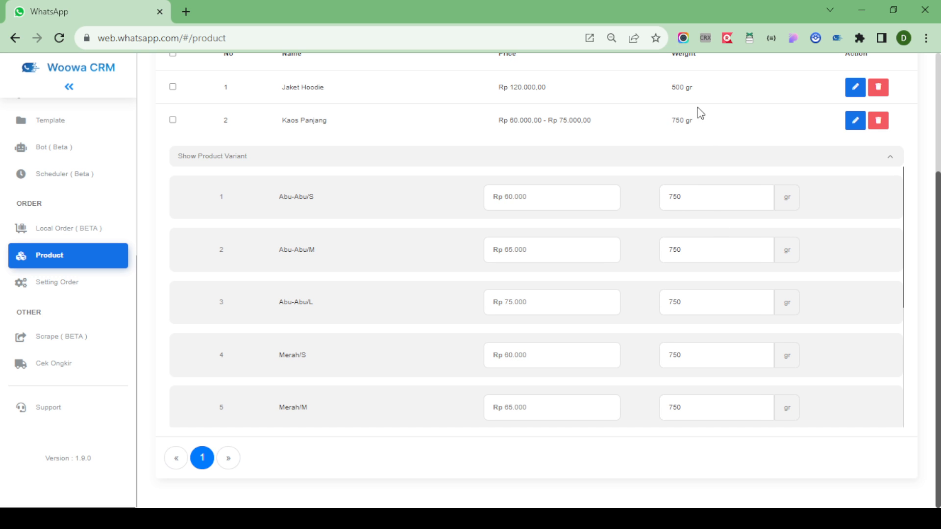
pyautogui.scroll(-4, 687, 234)
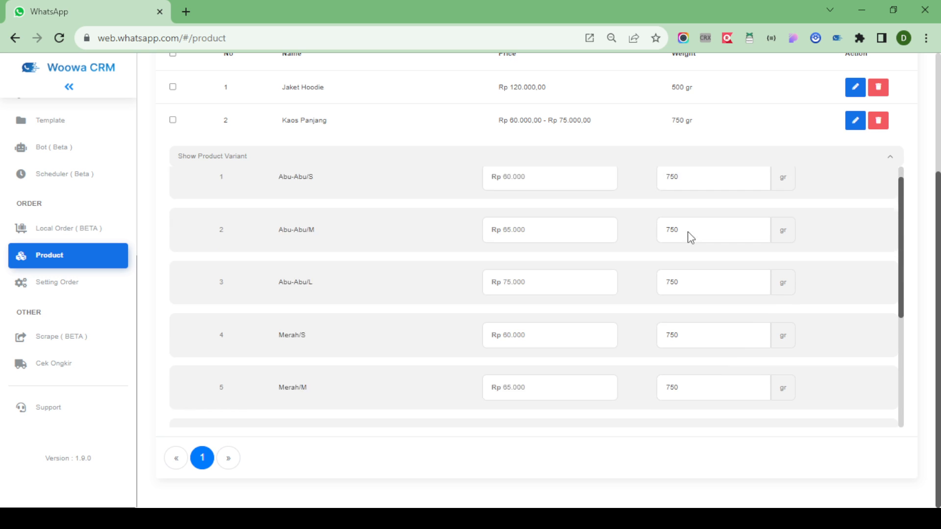
pyautogui.scroll(4, 681, 345)
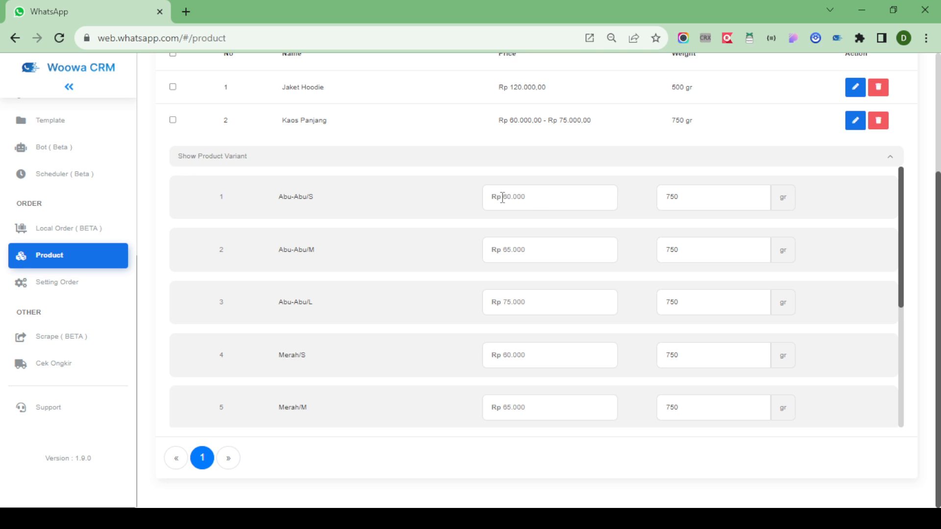
# Inspect the weight values of the Abu-Abu/S and Abu-Abu/M variants
pyautogui.doubleClick(673, 199)
pyautogui.click(670, 256)
pyautogui.doubleClick(669, 254)
pyautogui.click(706, 255)
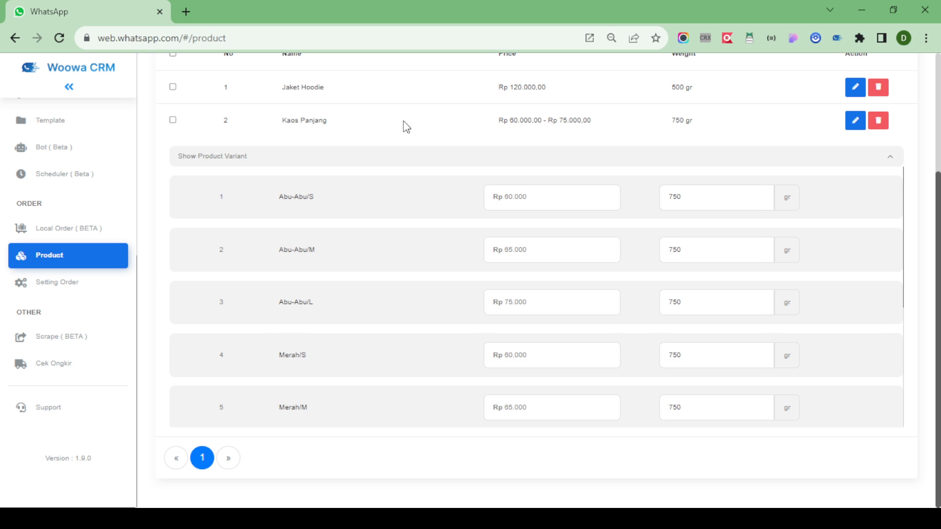
# Collapse the Kaos Panjang variants and open Jaket Hoodie for editing to review its product details
pyautogui.scroll(3, 401, 170)
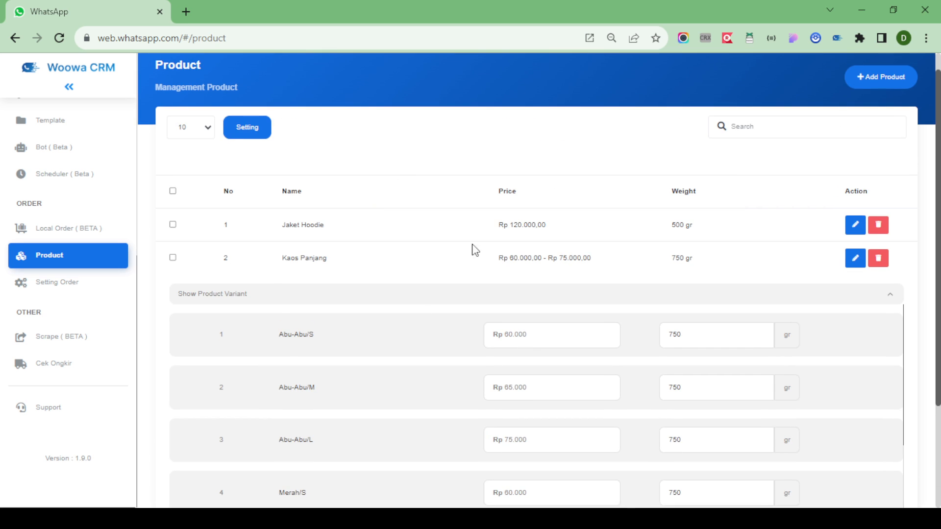
pyautogui.click(279, 298)
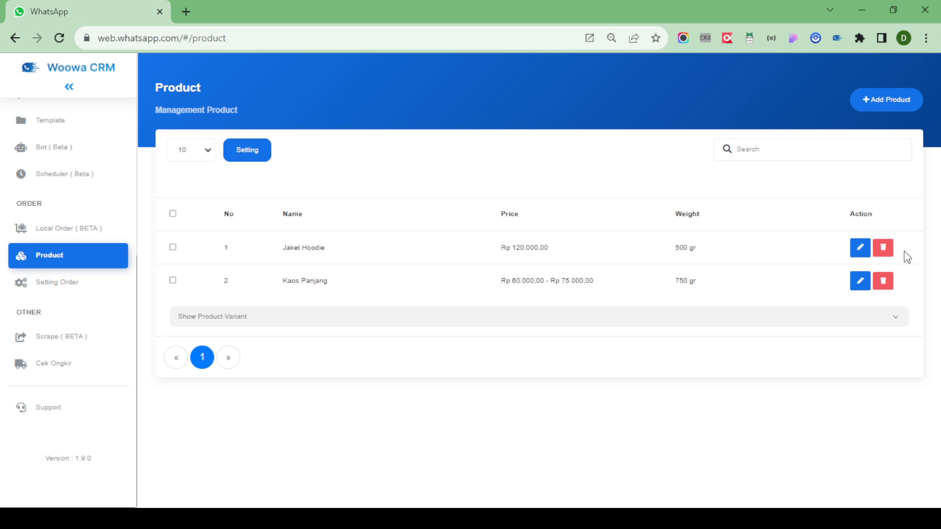
pyautogui.click(858, 250)
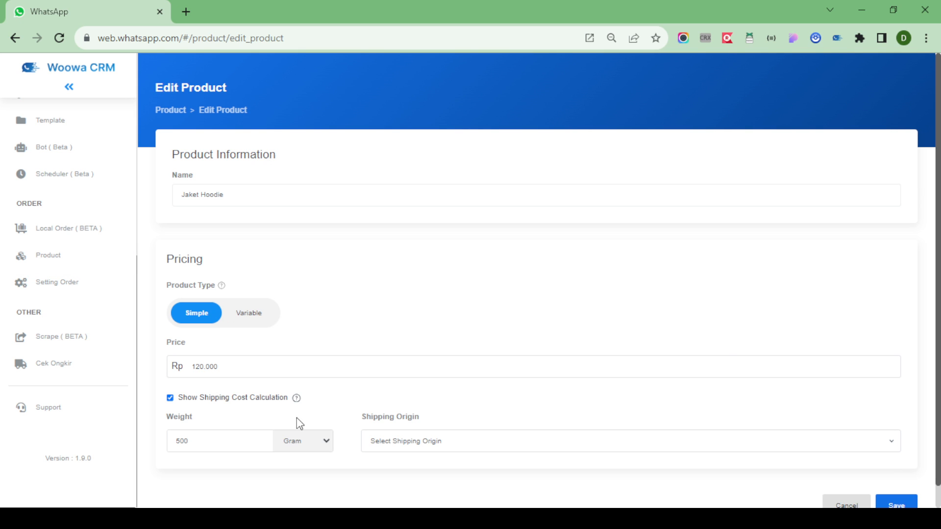
pyautogui.scroll(-1, 215, 308)
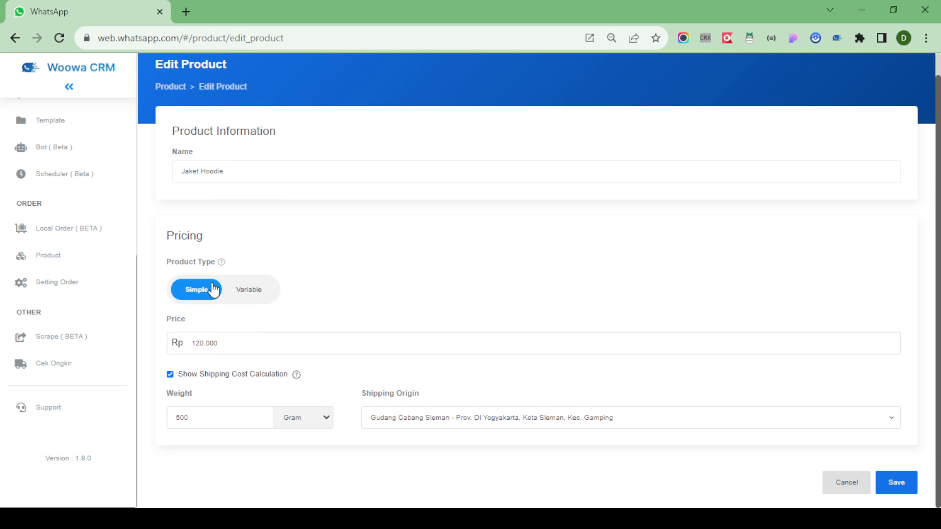
pyautogui.scroll(2, 120, 147)
pyautogui.scroll(1, 174, 89)
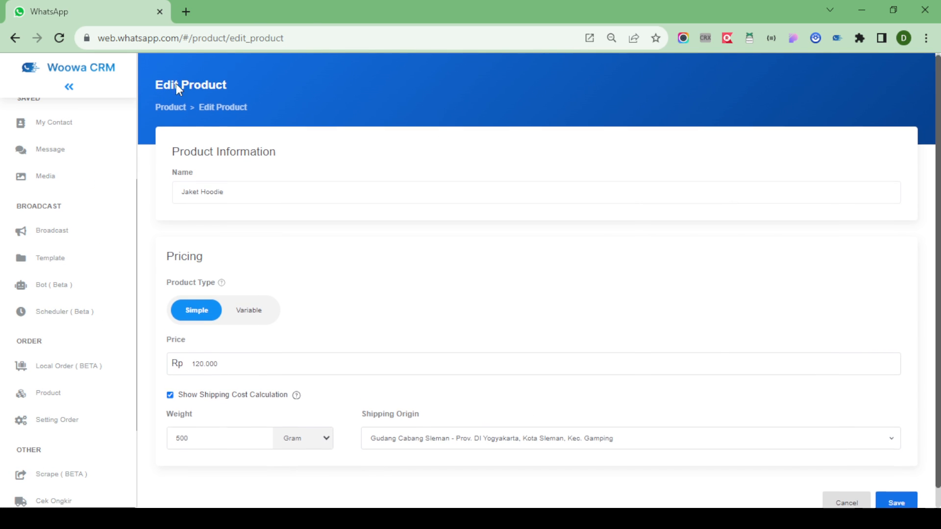
pyautogui.scroll(-1, 281, 190)
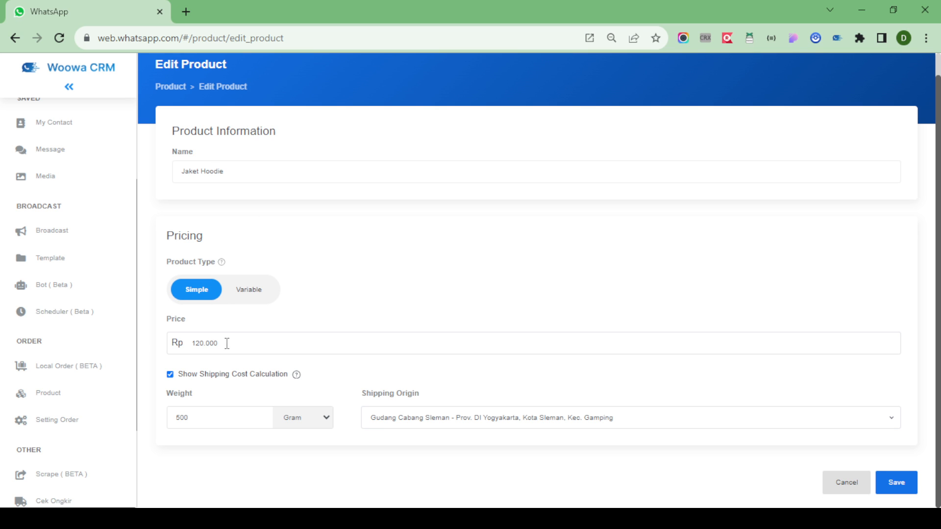
# Switch Jaket Hoodie to the Variable product type and add an attribute row, looking through the existing attributes
pyautogui.click(242, 298)
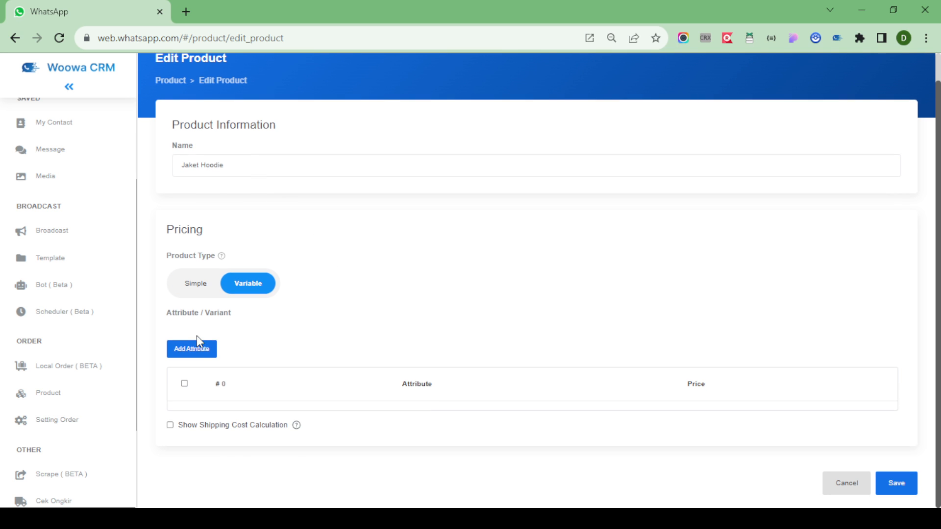
pyautogui.click(196, 350)
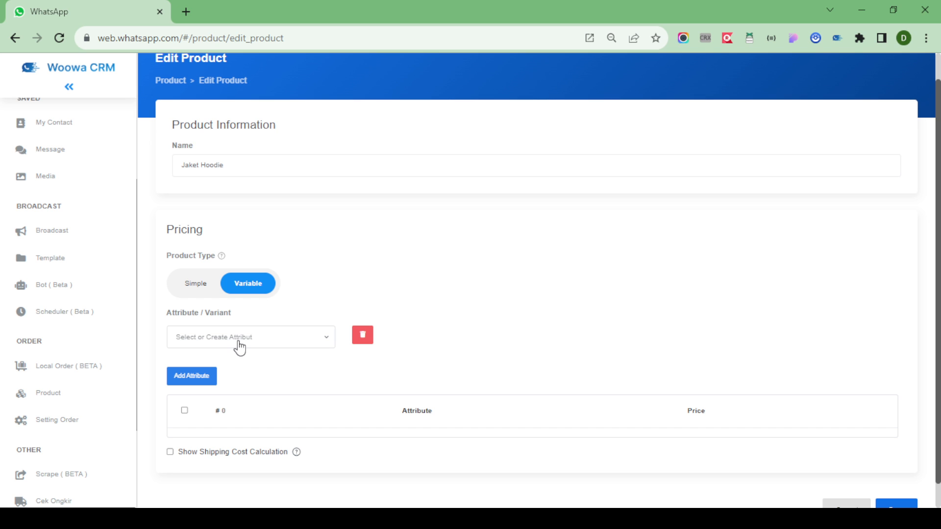
pyautogui.click(282, 346)
pyautogui.scroll(-1, 265, 260)
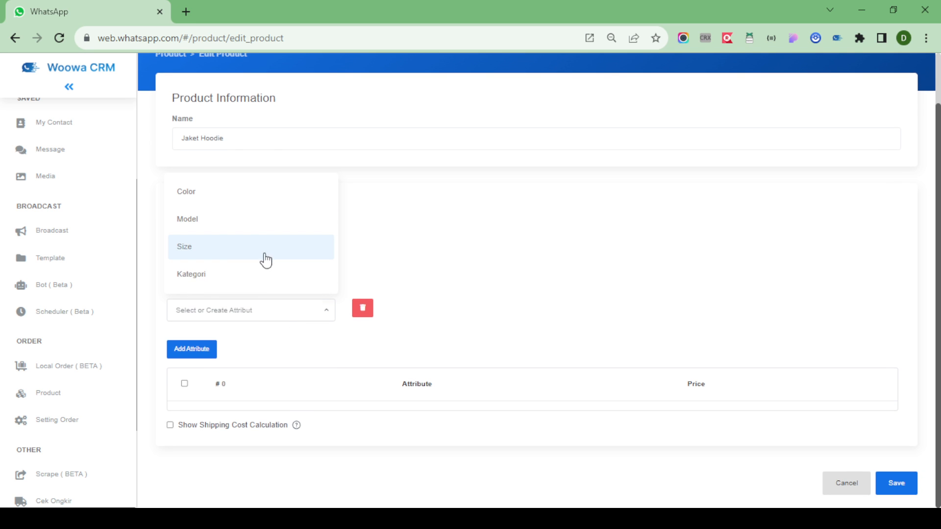
pyautogui.scroll(1, 203, 272)
pyautogui.scroll(-1, 231, 319)
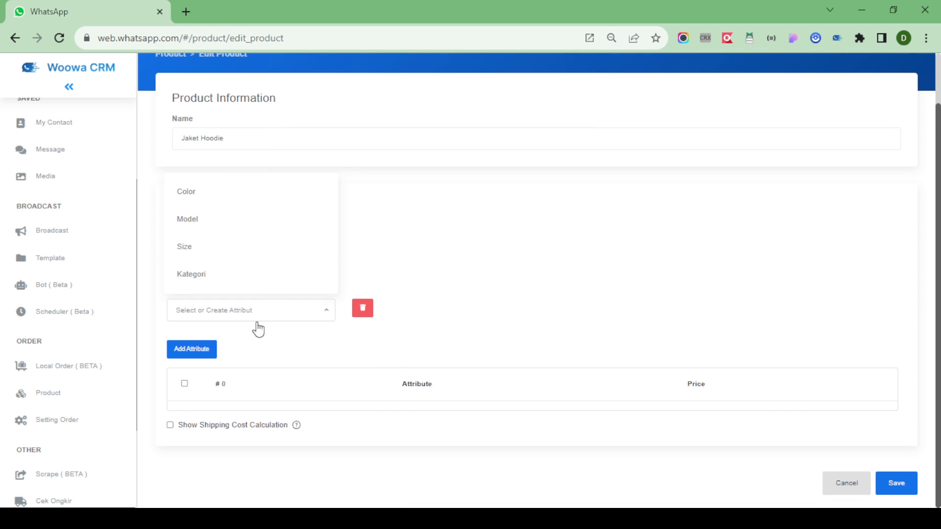
pyautogui.click(152, 324)
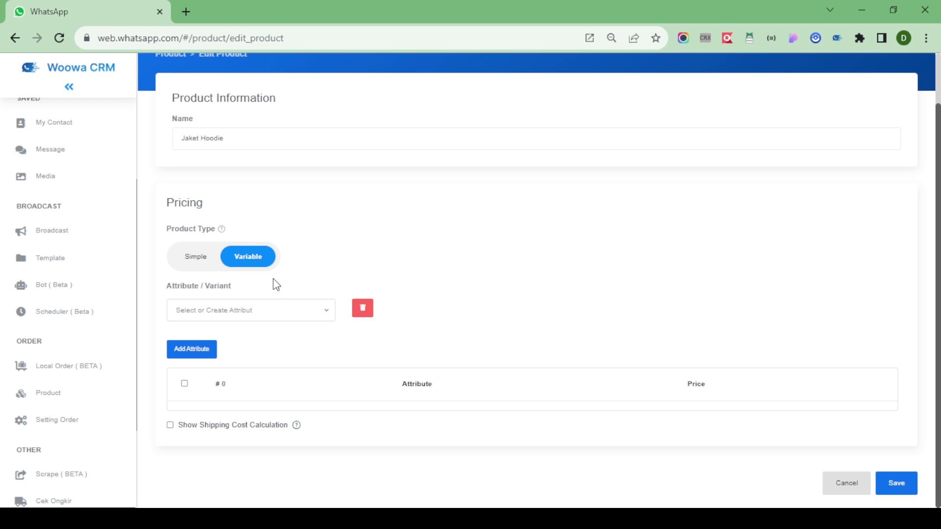
# Choose Kategori as the attribute for Jaket Hoodie and view its available options
pyautogui.click(288, 314)
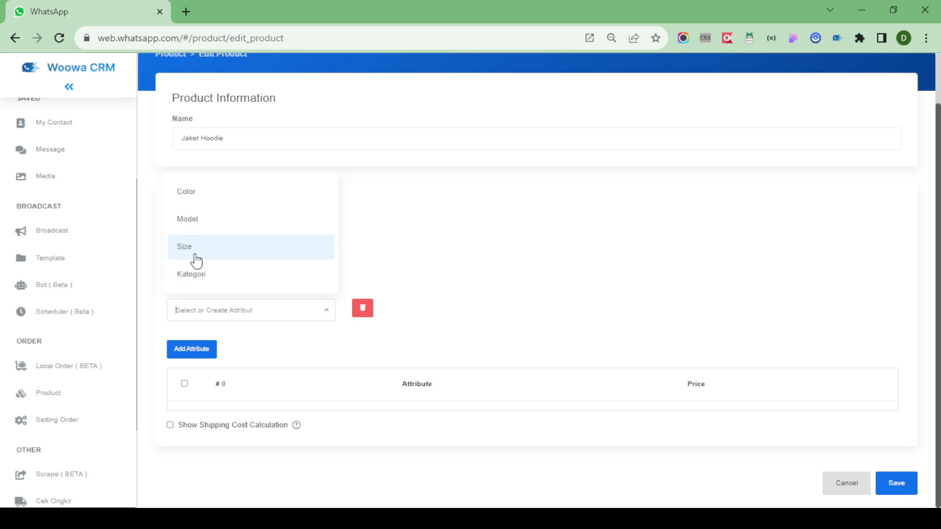
pyautogui.click(196, 279)
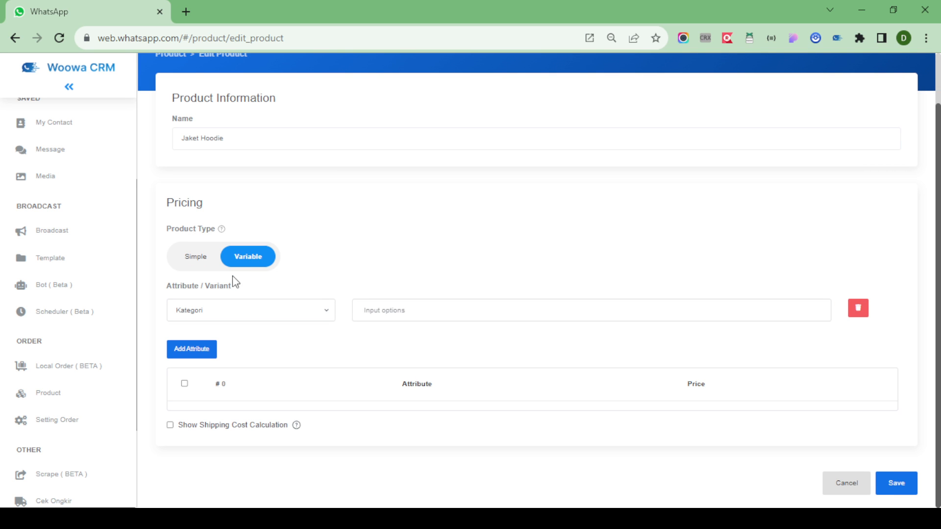
pyautogui.click(405, 318)
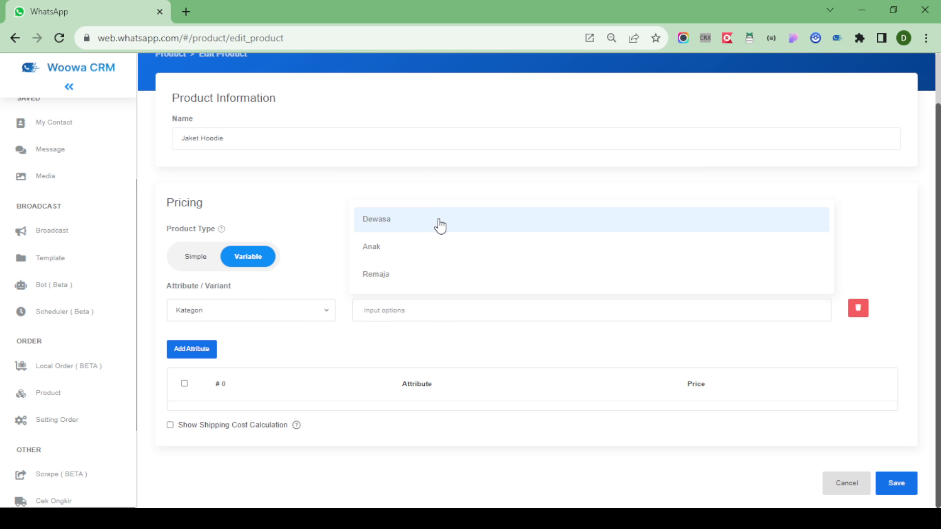
# Change the Jaket Hoodie attribute to Size and view its available options
pyautogui.click(311, 309)
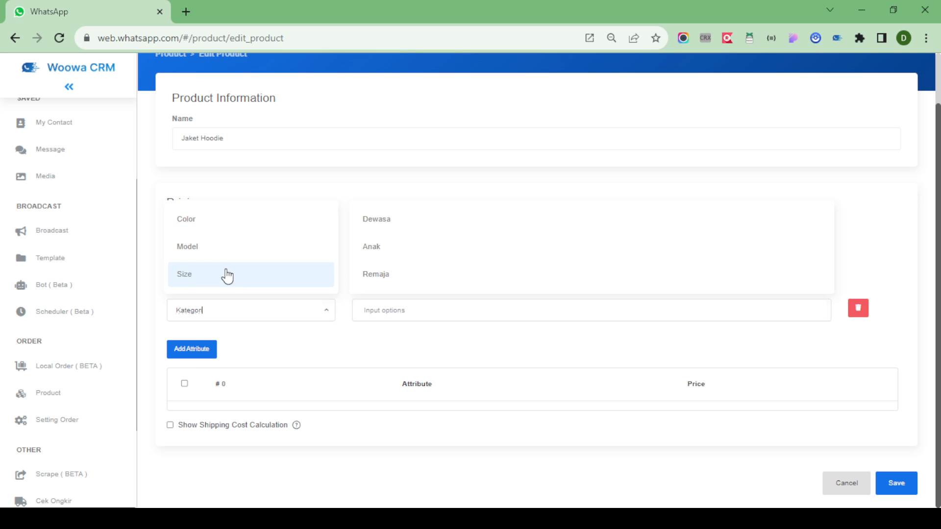
pyautogui.click(265, 288)
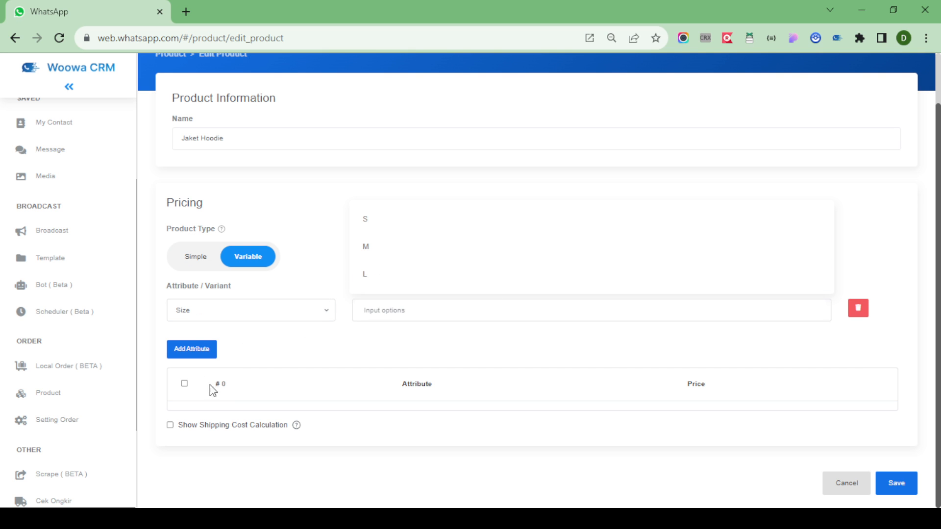
pyautogui.click(384, 314)
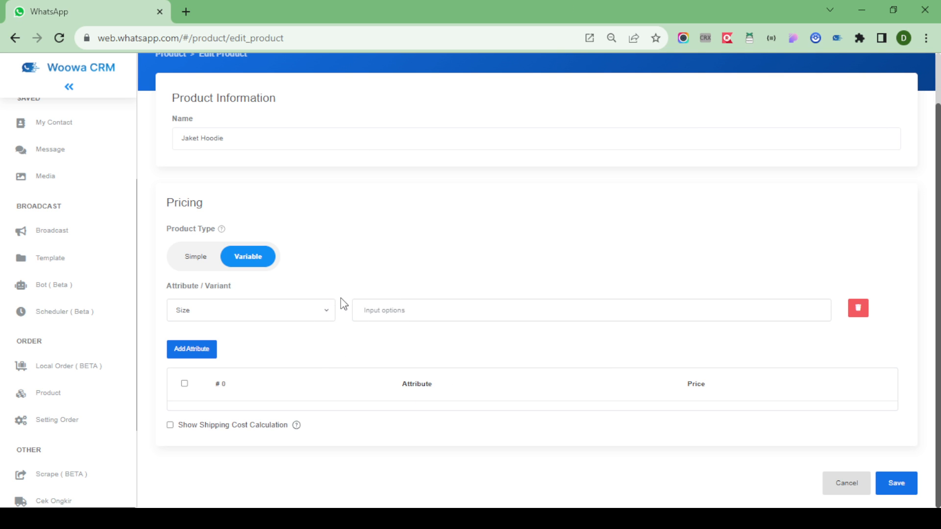
pyautogui.click(380, 320)
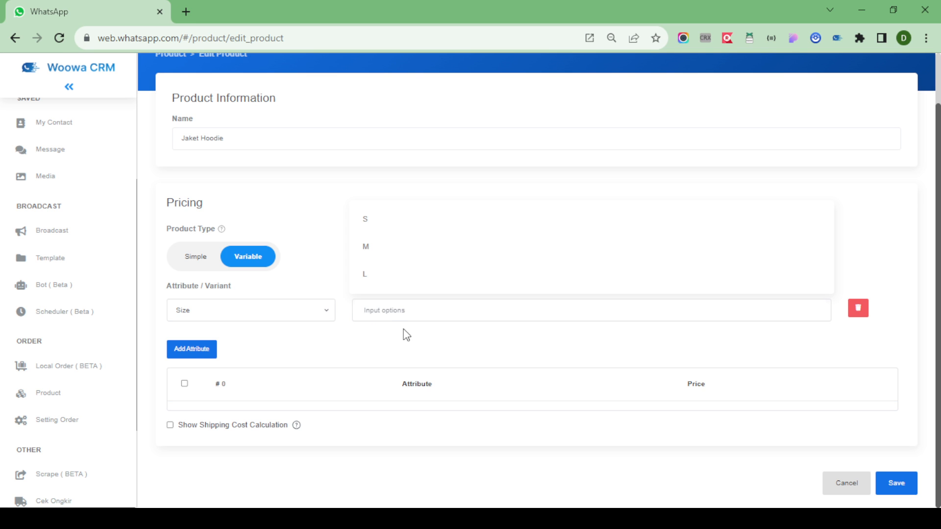
pyautogui.scroll(2, 353, 323)
pyautogui.scroll(-1, 490, 238)
# Switch Jaket Hoodie back to Simple without shipping cost calculation, and cancel the product edit
pyautogui.click(210, 261)
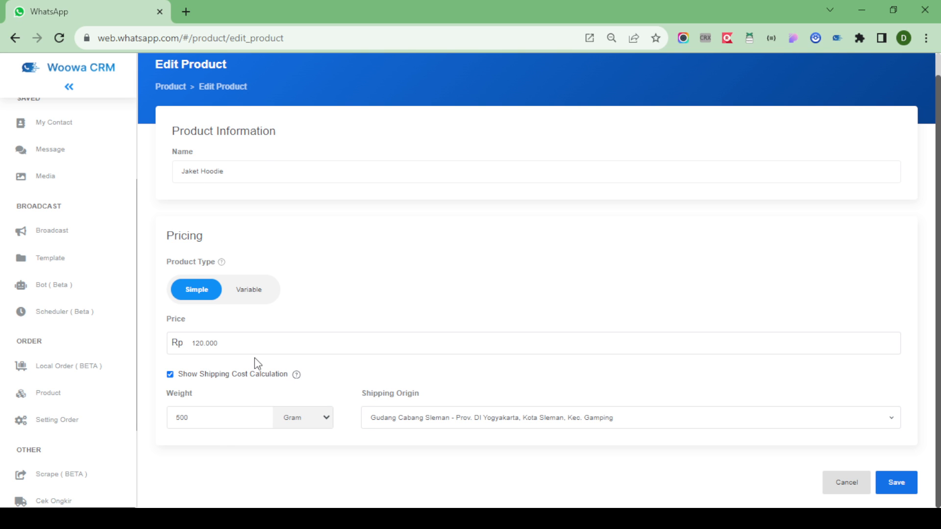
pyautogui.click(170, 375)
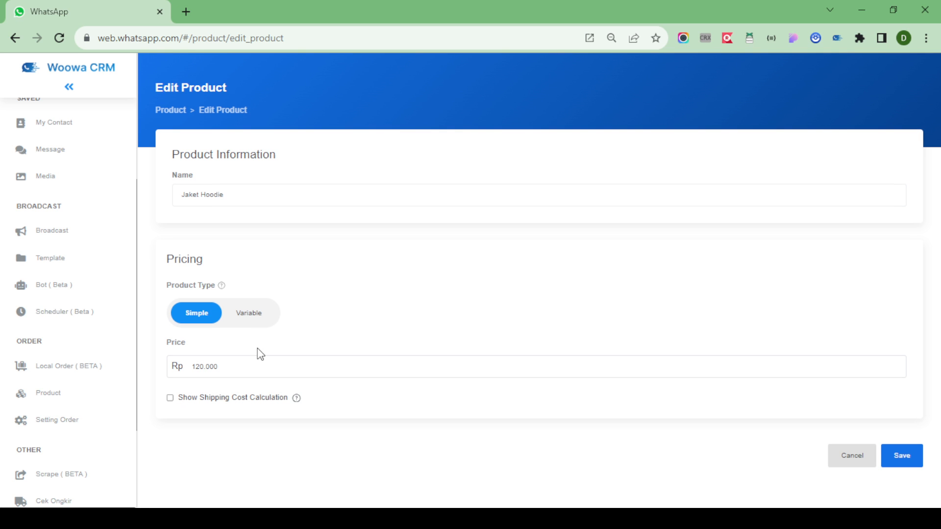
pyautogui.click(866, 458)
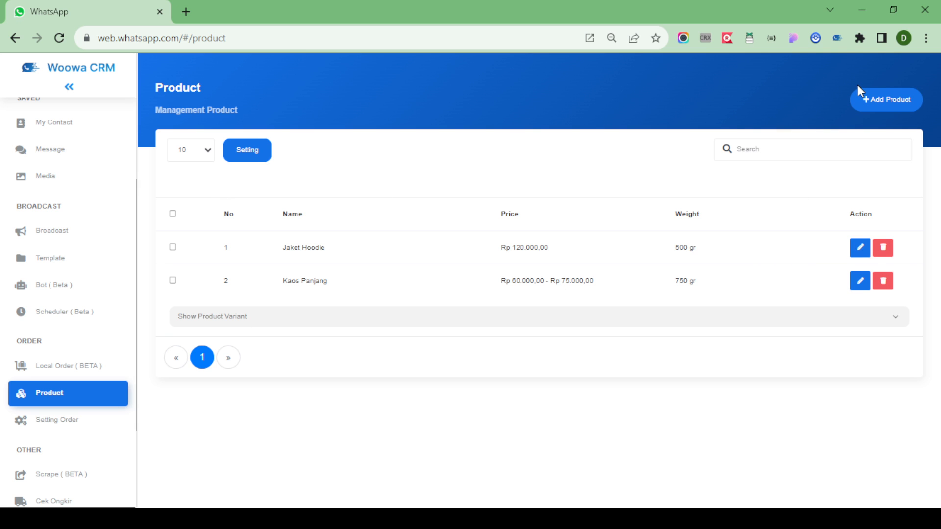
# Start a new product and name it Celana Panjang
pyautogui.click(912, 109)
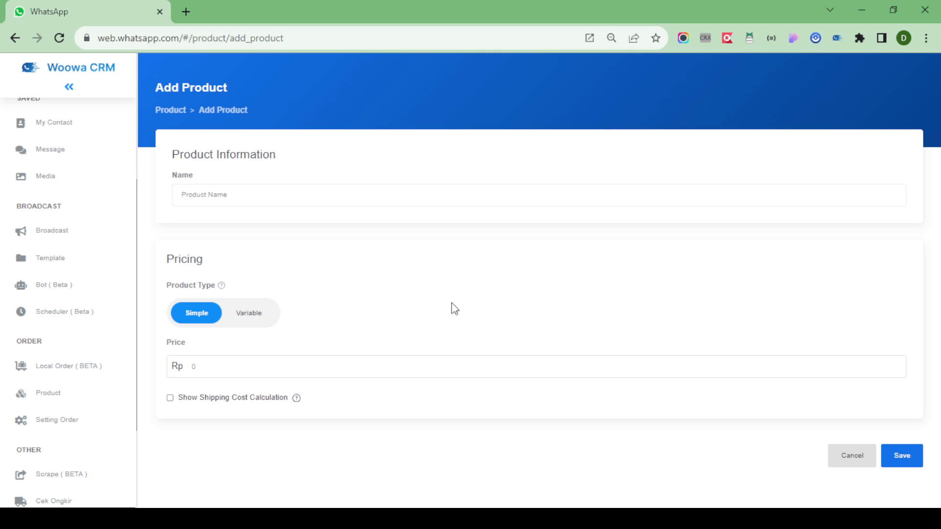
pyautogui.click(262, 193)
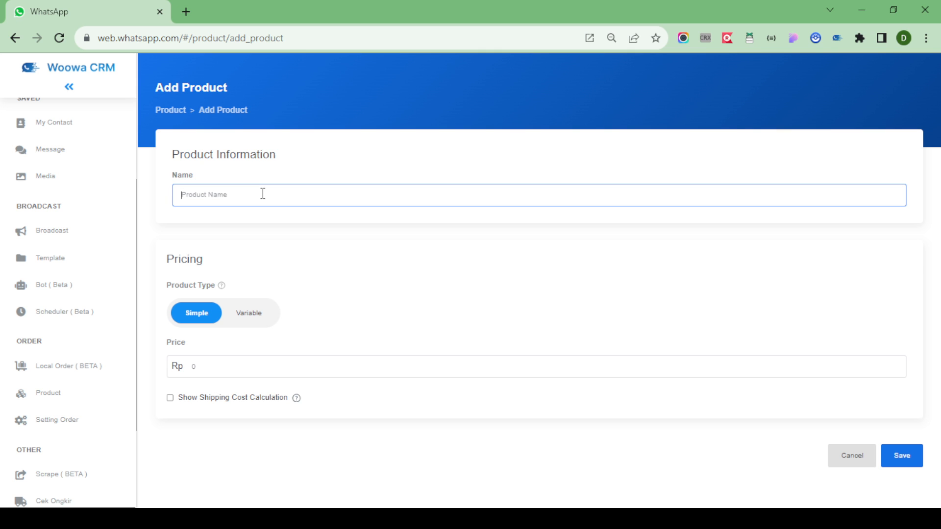
pyautogui.write('q')
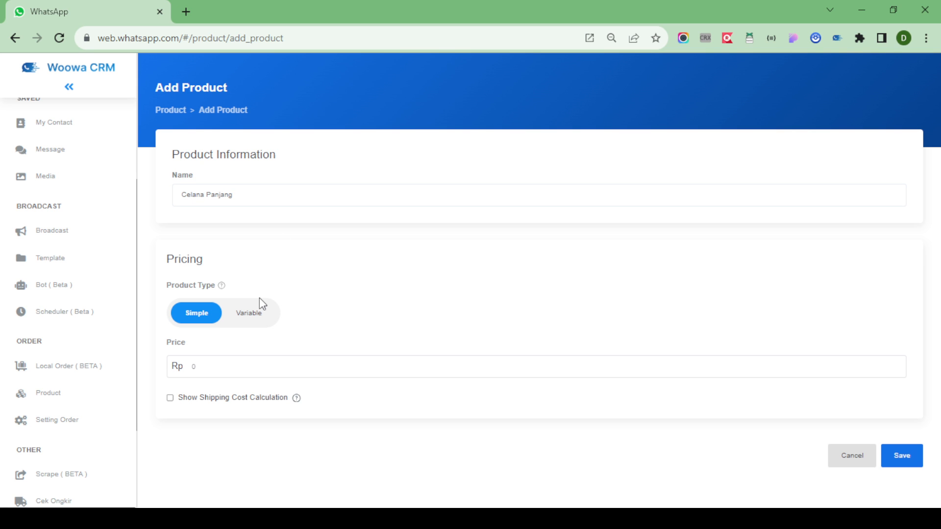
# Set Celana Panjang's product type to Variable and add a Color attribute
pyautogui.click(255, 313)
pyautogui.click(206, 350)
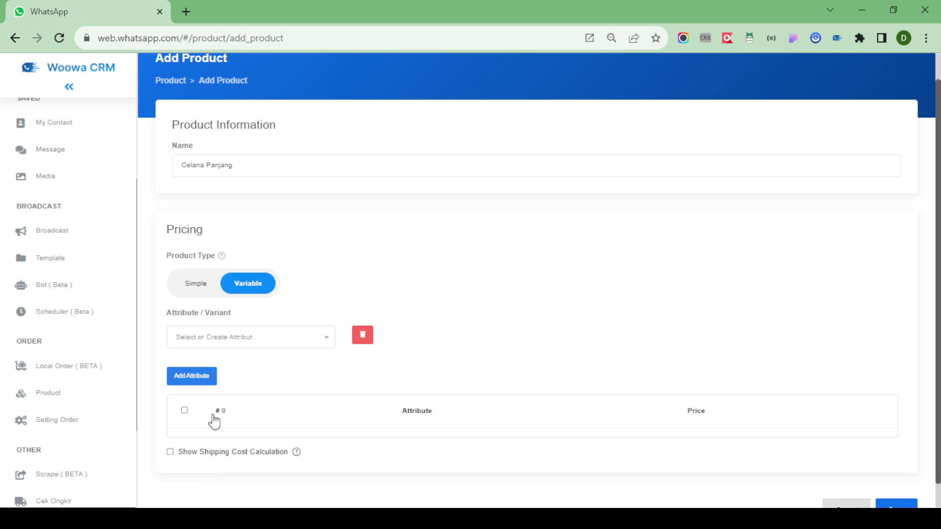
pyautogui.scroll(-1, 416, 229)
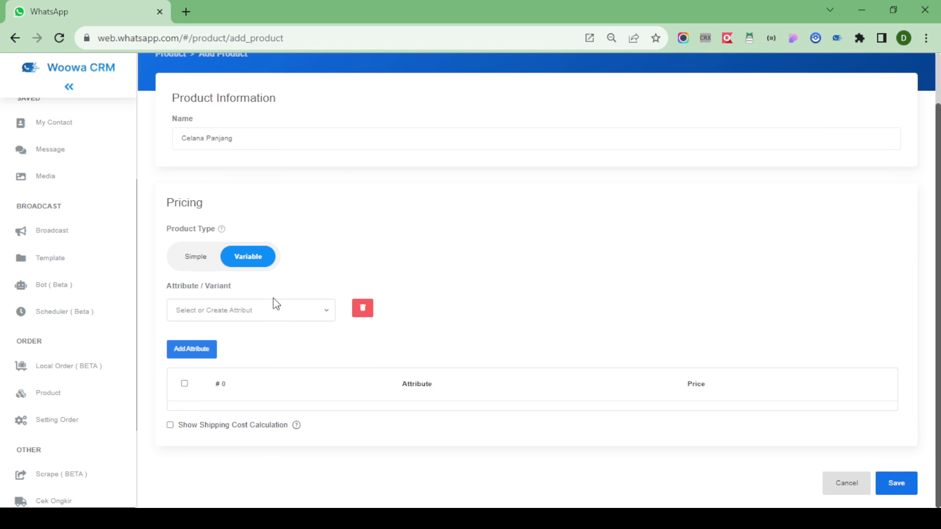
pyautogui.click(271, 312)
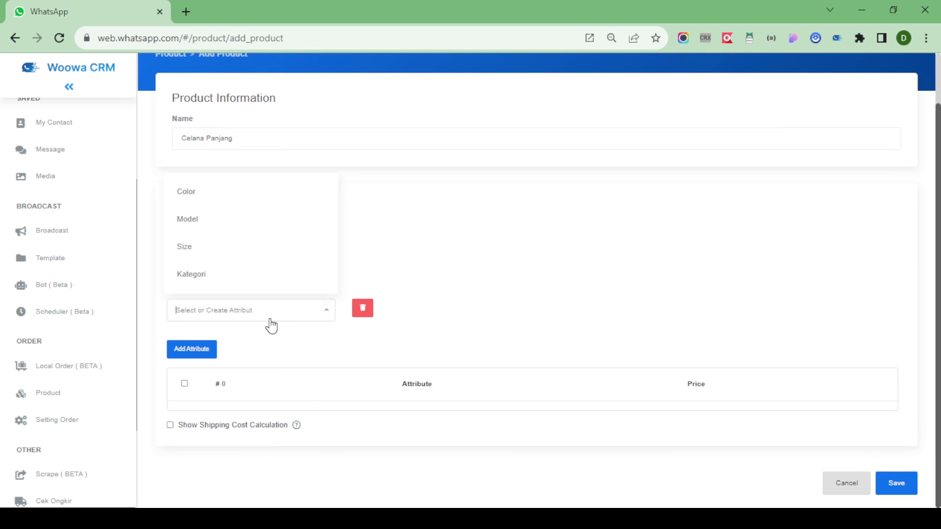
pyautogui.click(226, 195)
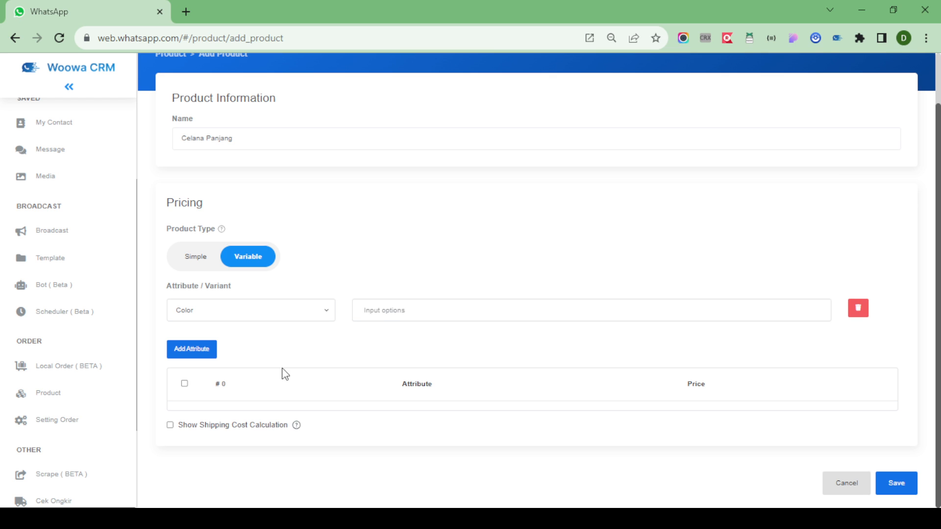
# Add the options Merah, Hitam and Coklat to the Color attribute
pyautogui.click(384, 314)
pyautogui.click(401, 177)
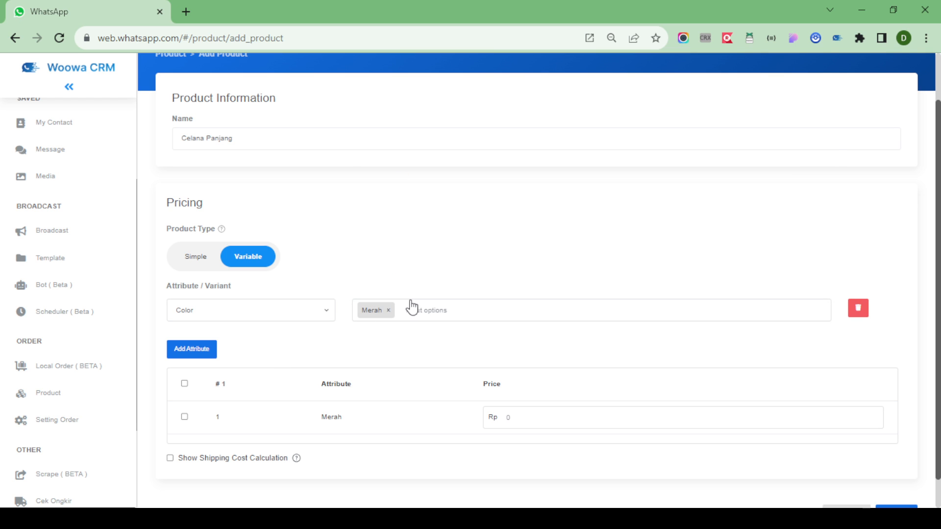
pyautogui.click(413, 308)
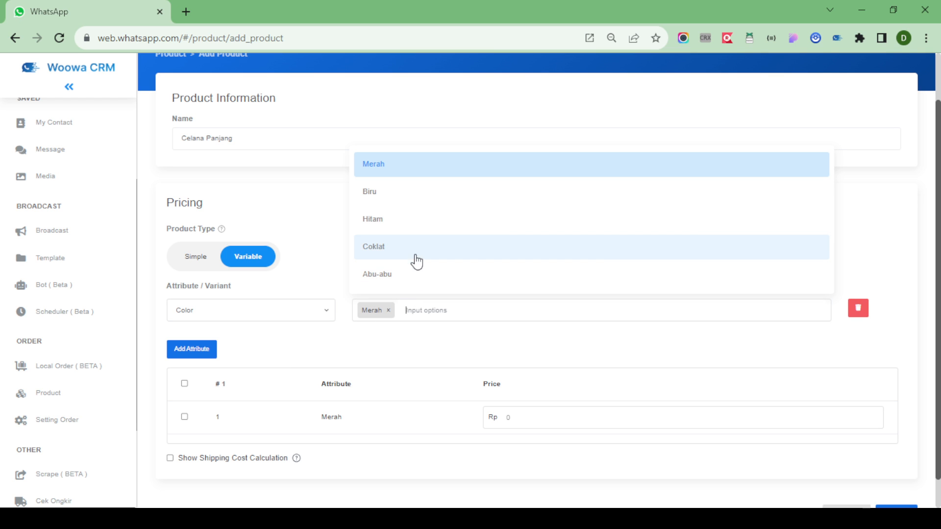
pyautogui.click(402, 219)
pyautogui.click(470, 322)
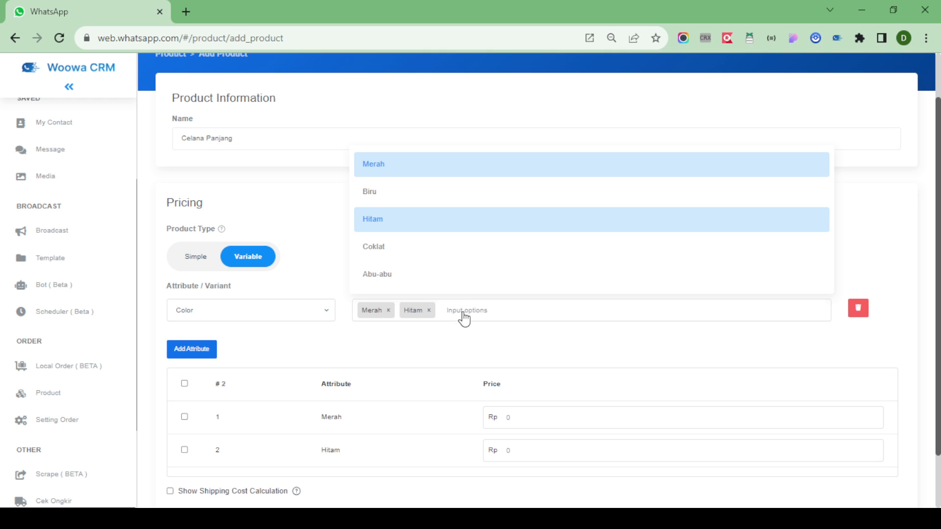
pyautogui.click(454, 250)
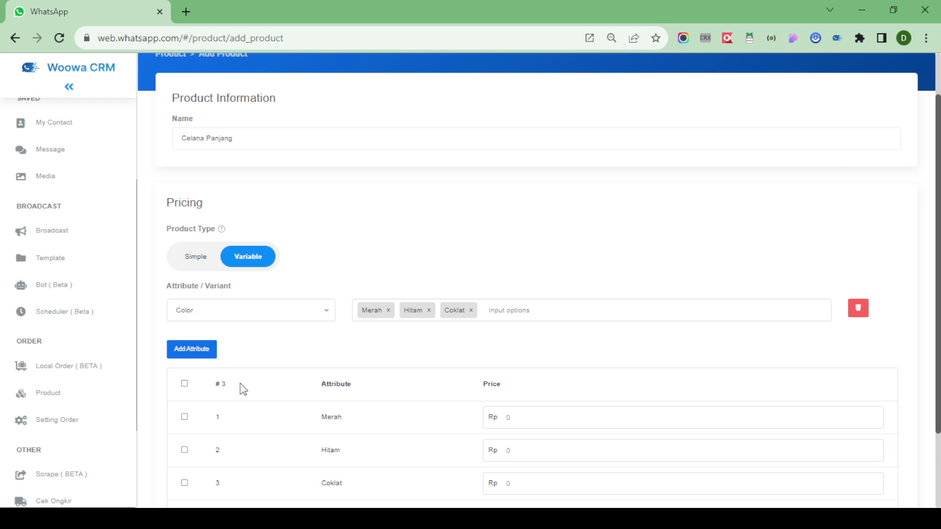
# Add a Size attribute to Celana Panjang with the options S, M and L
pyautogui.click(202, 350)
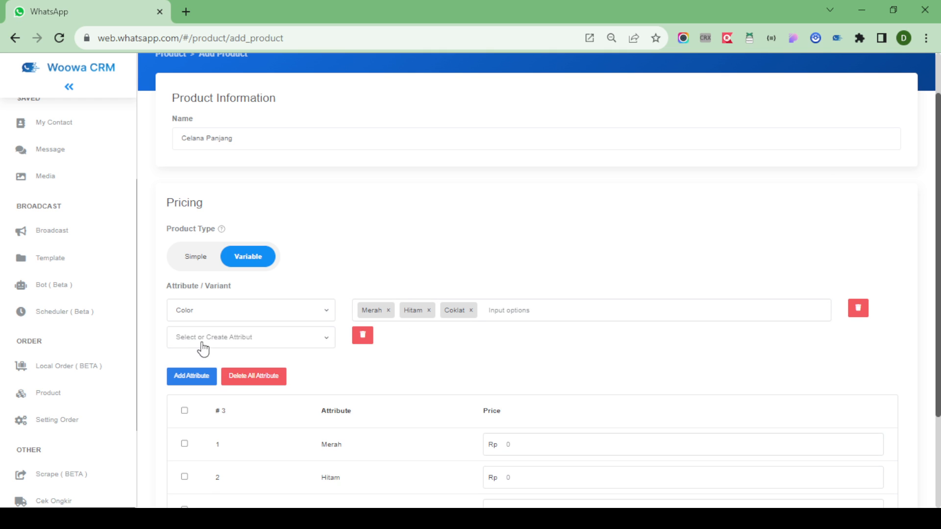
pyautogui.click(204, 341)
pyautogui.click(233, 274)
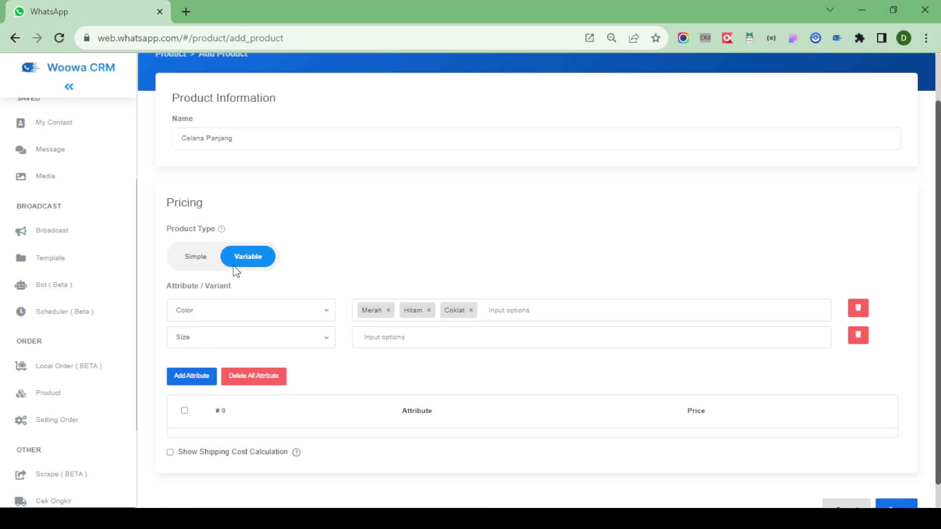
pyautogui.click(395, 343)
pyautogui.click(381, 277)
pyautogui.click(447, 345)
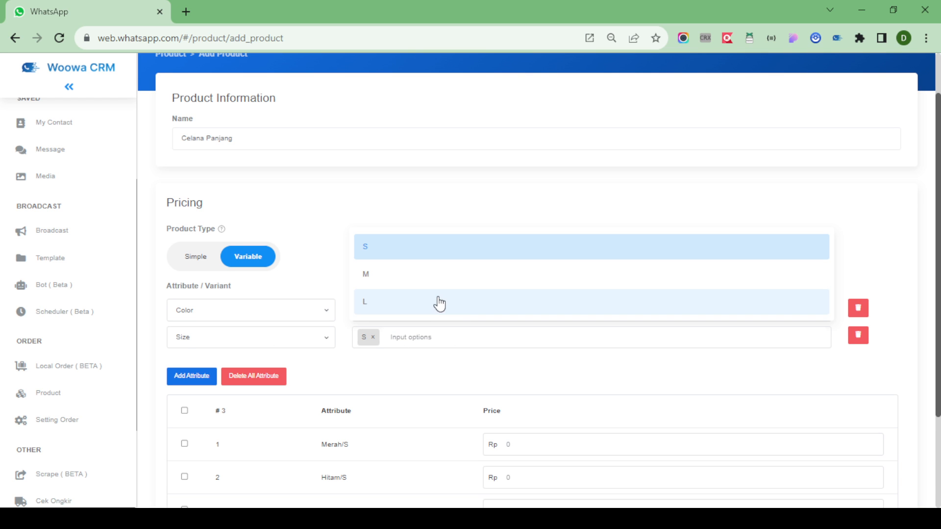
pyautogui.click(439, 302)
pyautogui.click(477, 346)
pyautogui.click(410, 305)
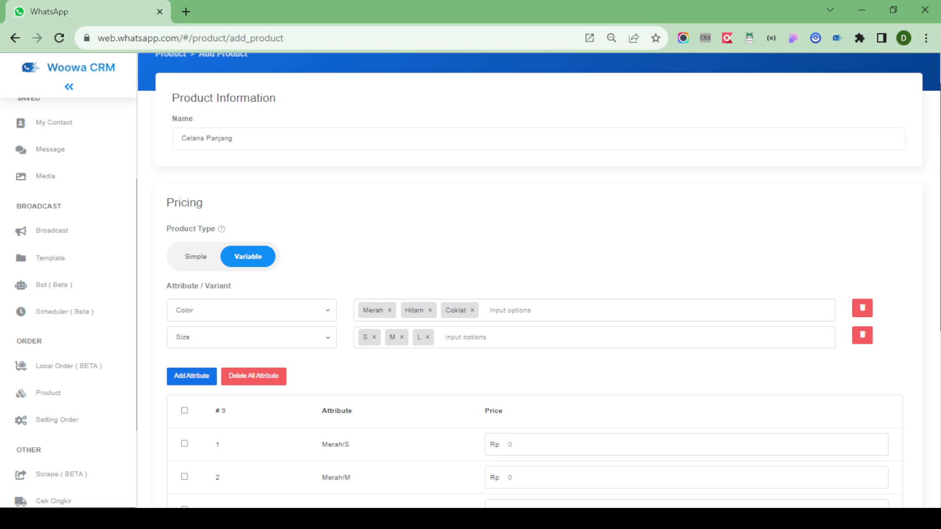
# Leave the product form for the Inbox and save the incomplete Celana Panjang data
pyautogui.scroll(4, 113, 313)
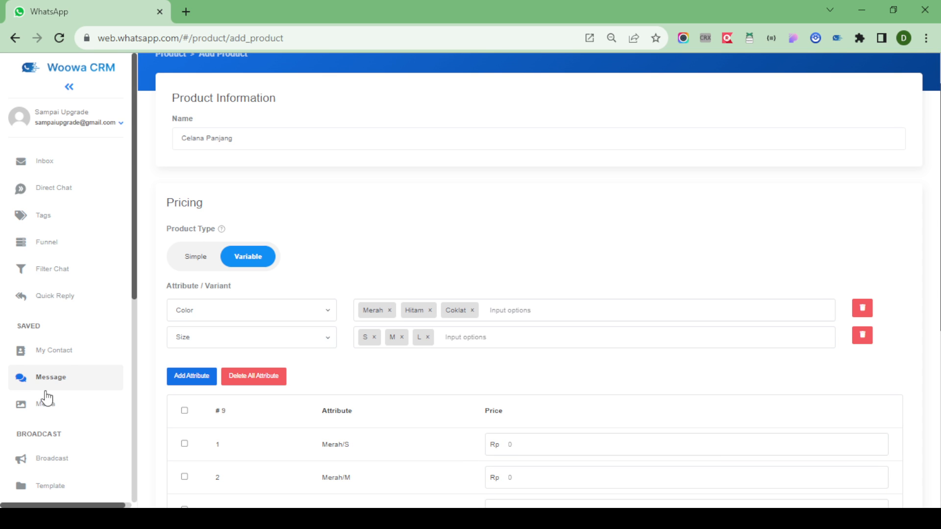
pyautogui.scroll(2, 225, 192)
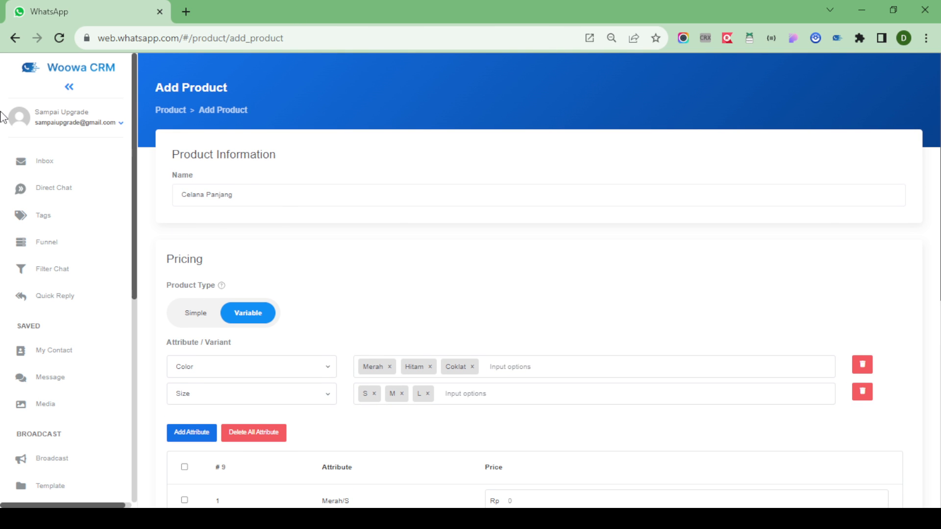
pyautogui.click(15, 166)
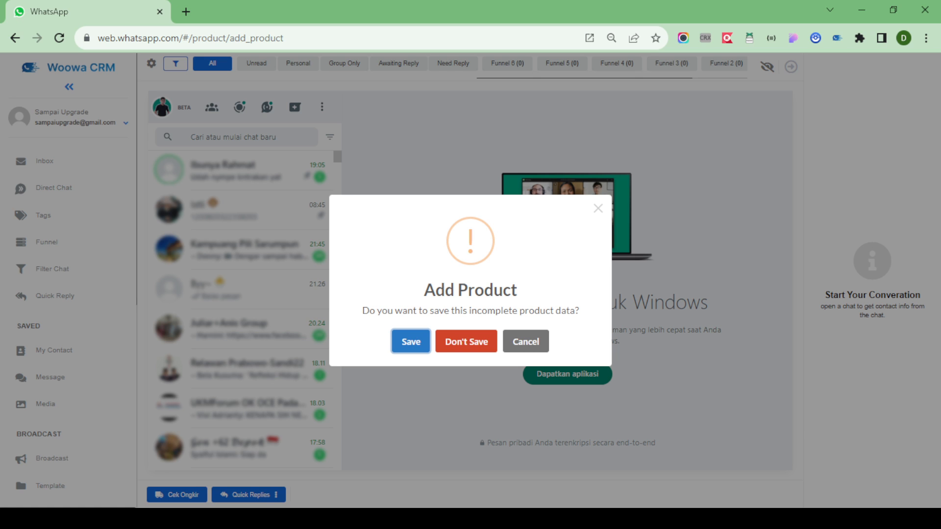
pyautogui.click(411, 341)
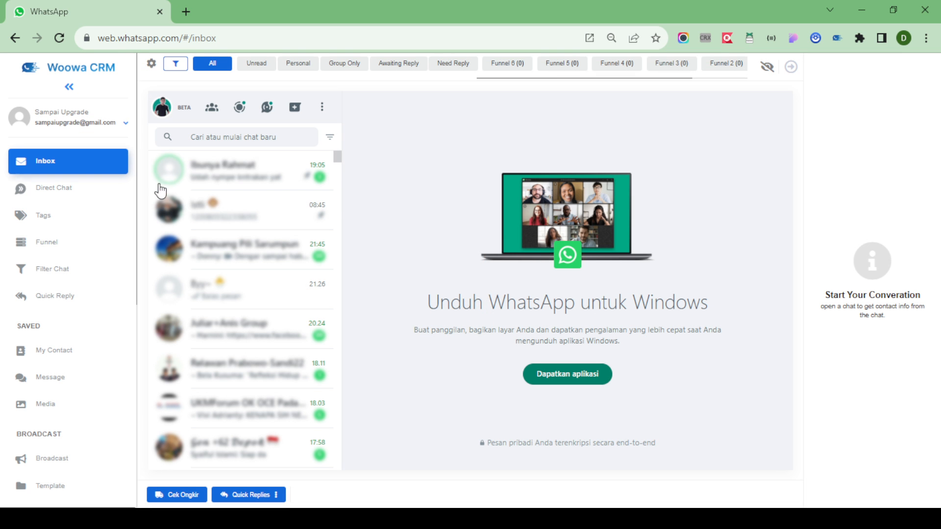
# Open the business account's chat in the Inbox and send the reply "Balas pesan"
pyautogui.click(242, 294)
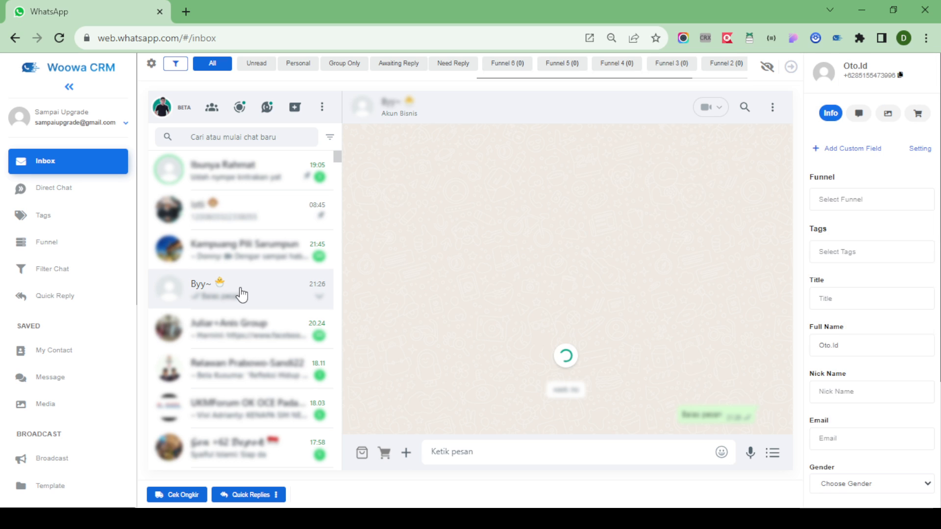
pyautogui.write('Bala')
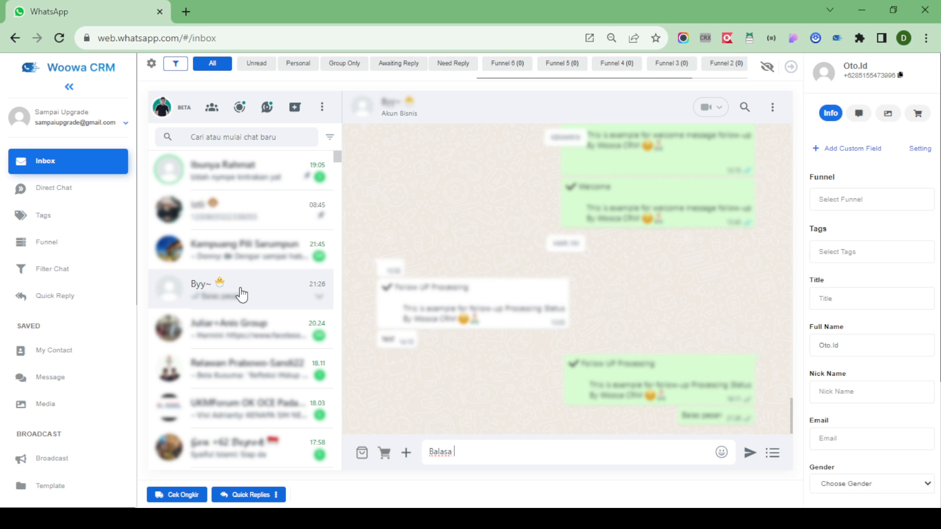
pyautogui.write('s pesan')
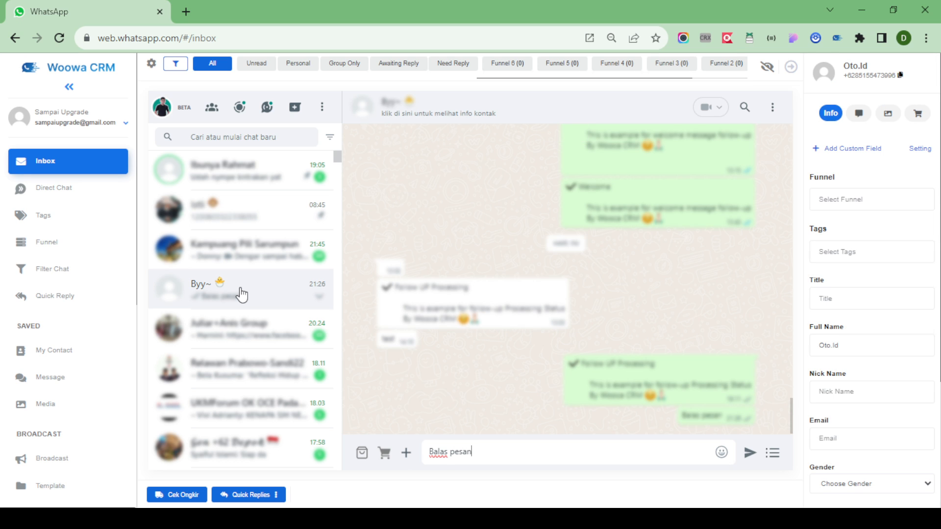
pyautogui.click(754, 449)
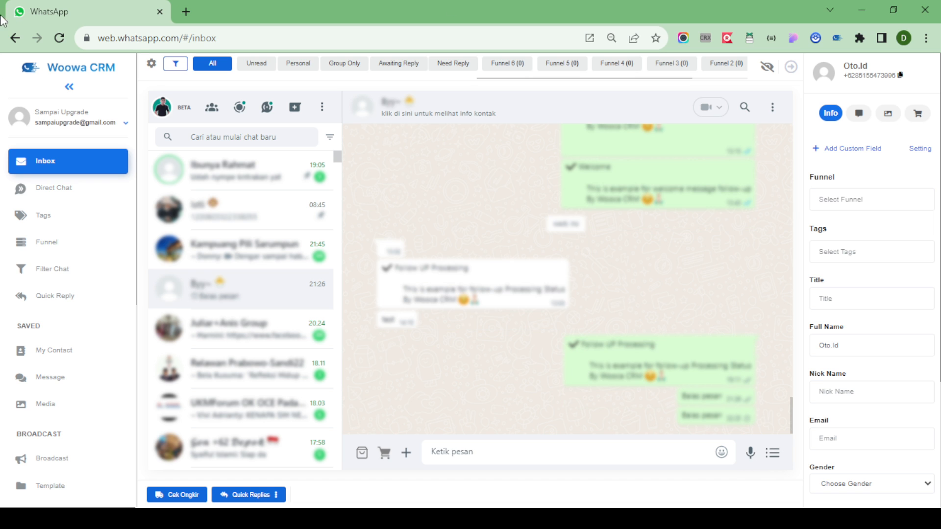
# Reopen the Add Product form from the product list and review the saved Celana Panjang draft with its color and size variants
pyautogui.scroll(-3, 50, 275)
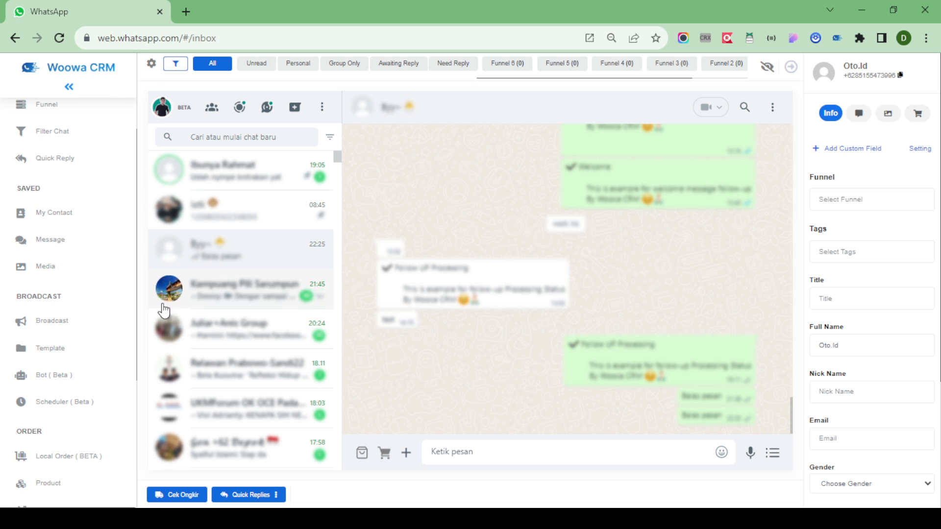
pyautogui.scroll(-3, 47, 362)
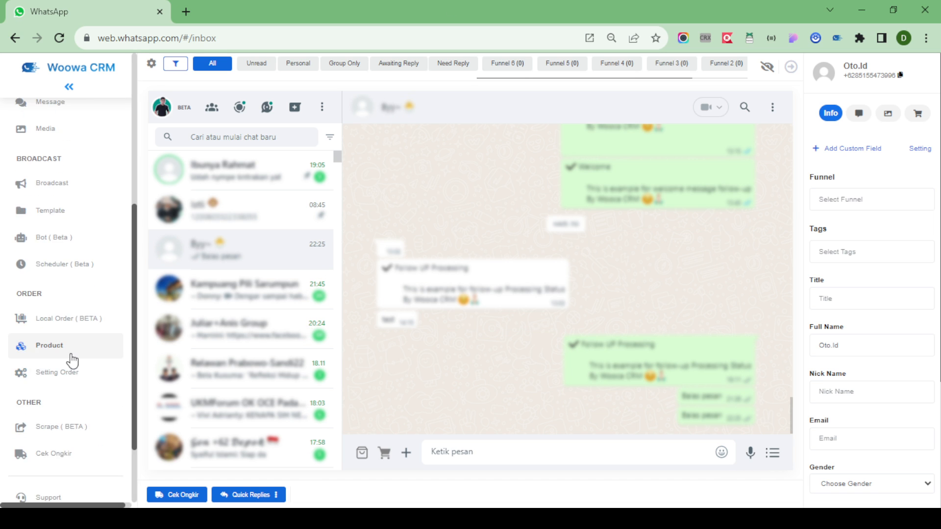
pyautogui.click(69, 349)
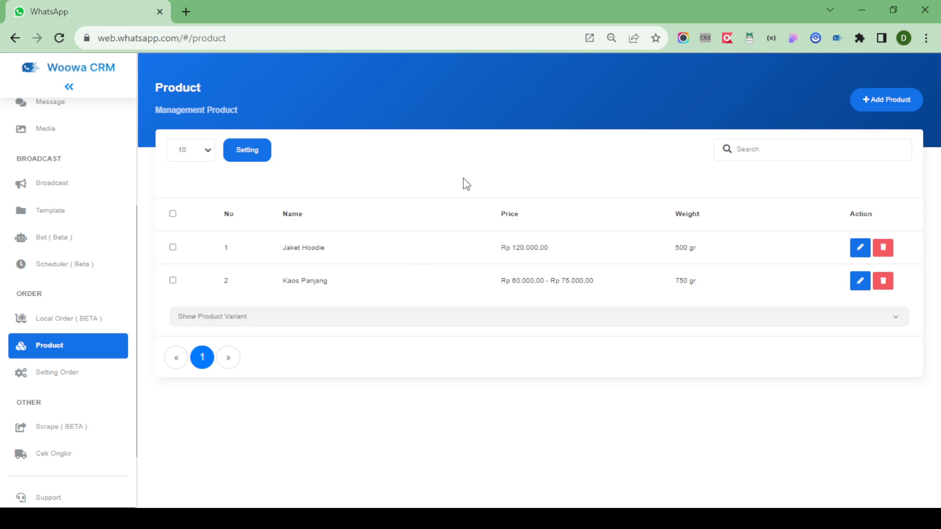
pyautogui.click(905, 100)
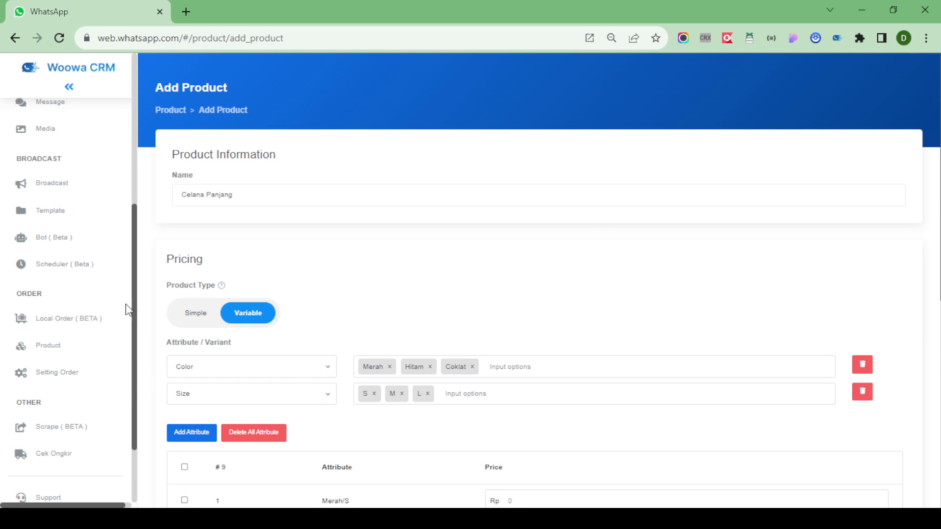
pyautogui.scroll(-2, 352, 328)
pyautogui.scroll(-6, 374, 317)
pyautogui.scroll(7, 330, 410)
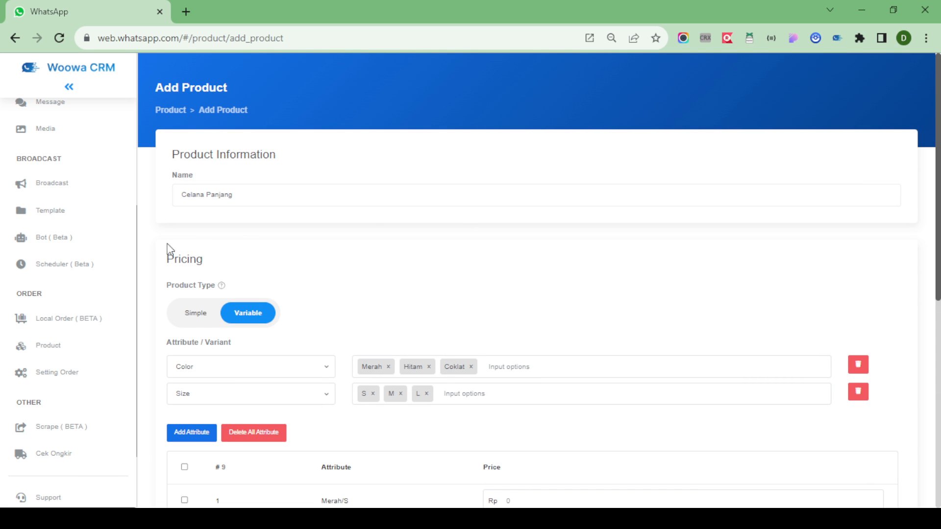
pyautogui.scroll(-4, 412, 241)
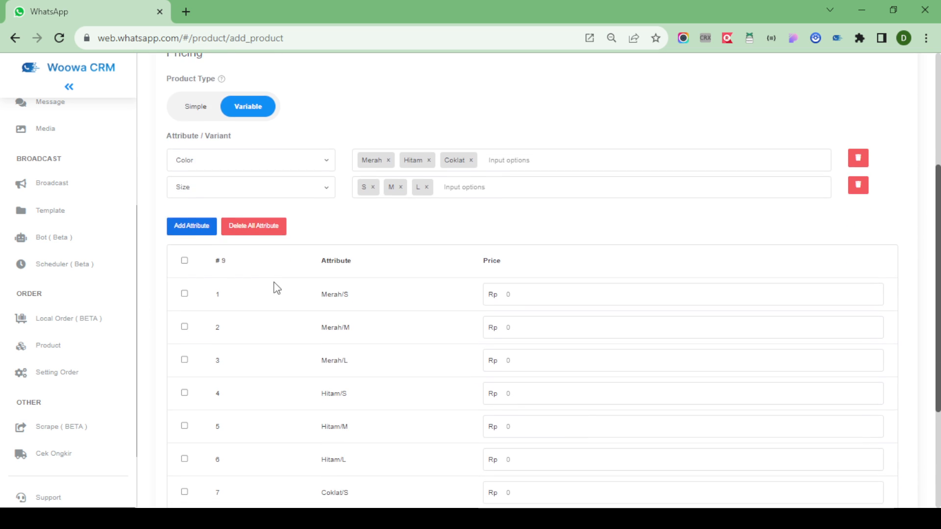
pyautogui.scroll(4, 275, 288)
pyautogui.scroll(-5, 465, 165)
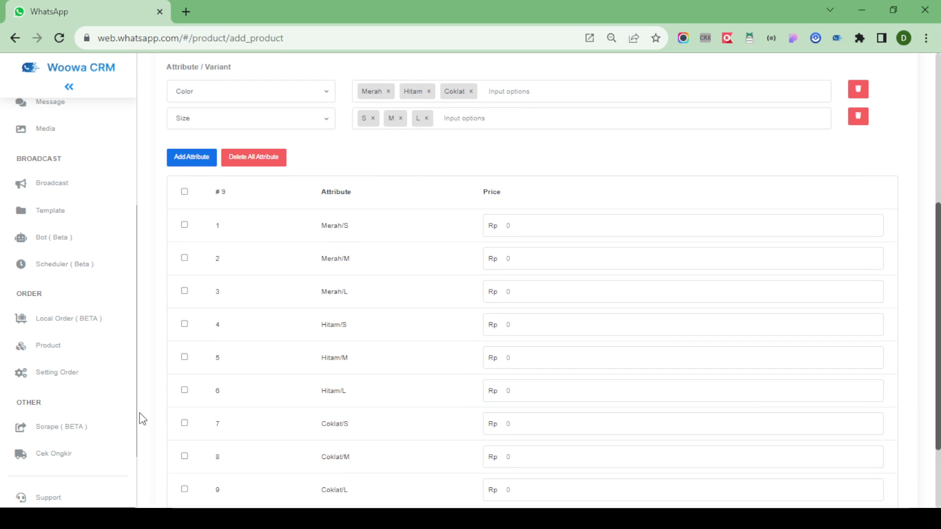
pyautogui.scroll(-2, 891, 412)
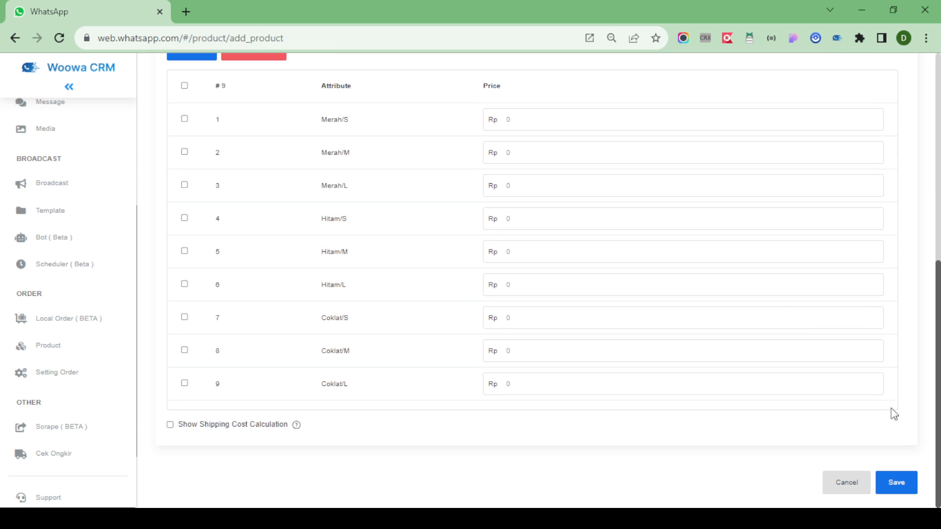
# Discard the incomplete Celana Panjang product without saving, and check a new product form before returning to the product list
pyautogui.click(846, 483)
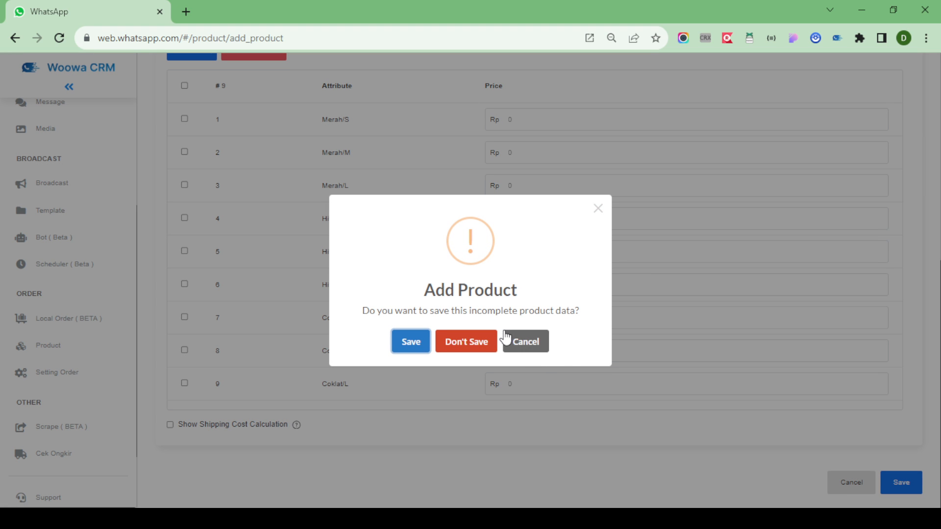
pyautogui.click(473, 342)
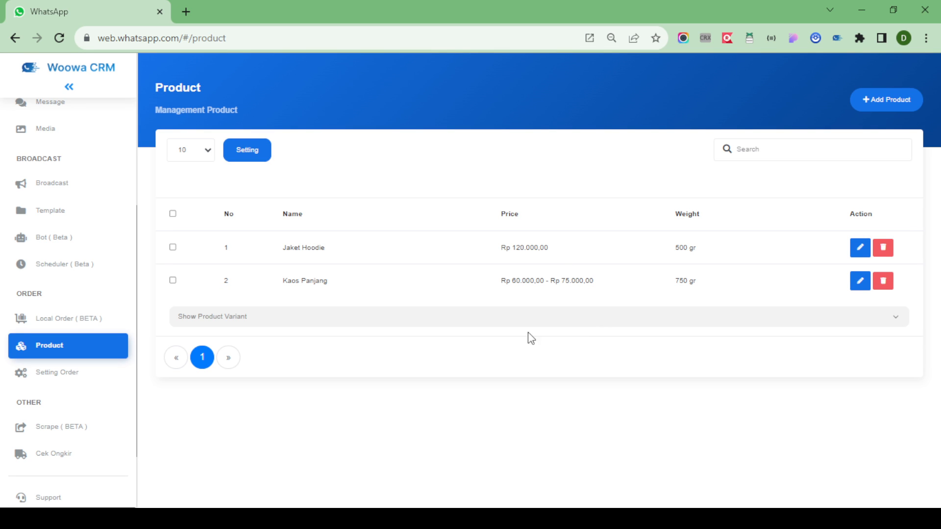
pyautogui.click(901, 105)
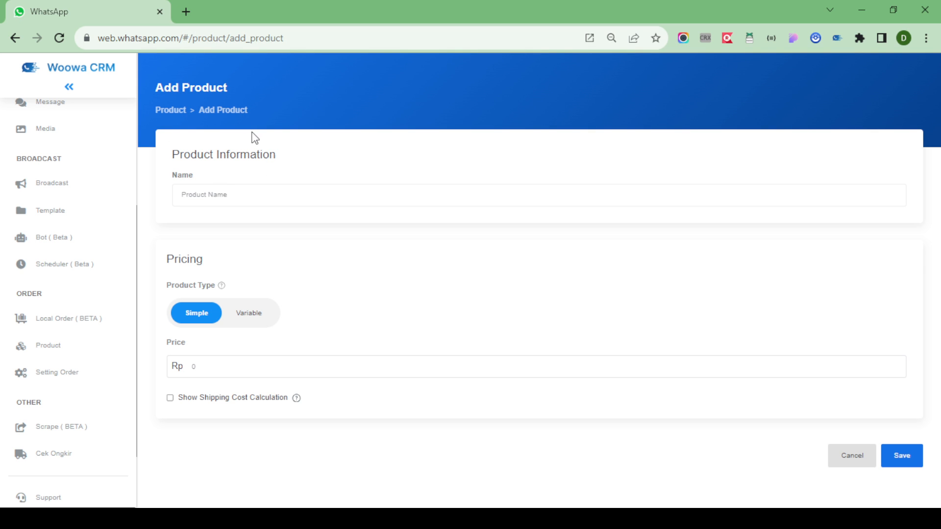
pyautogui.click(178, 120)
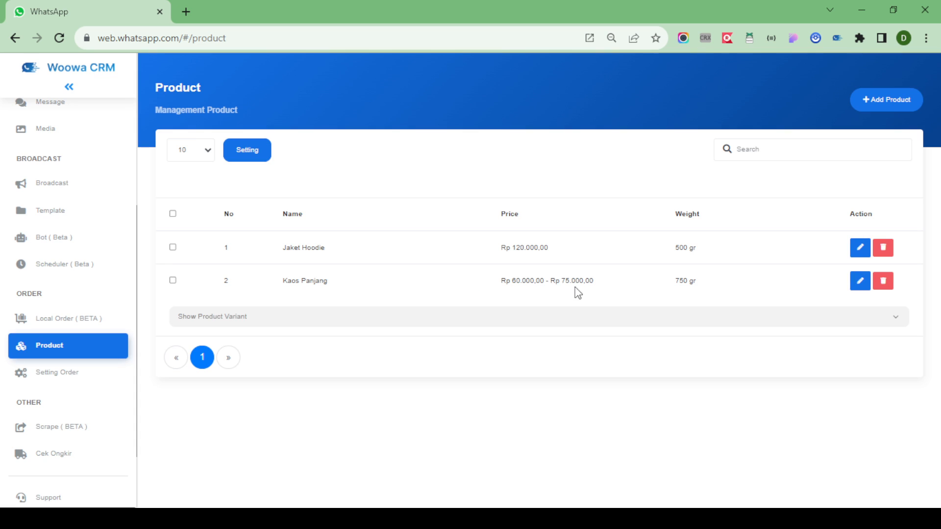